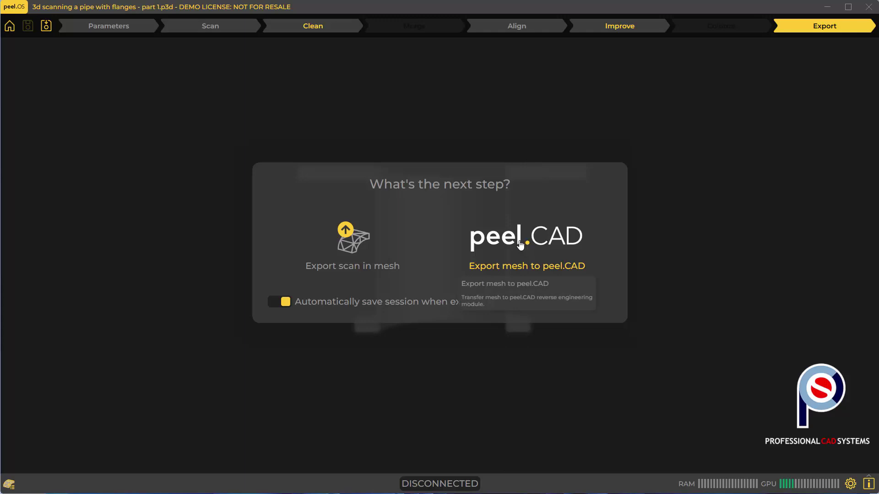
# Export the scanned pipe mesh to peel.CAD
pyautogui.click(520, 245)
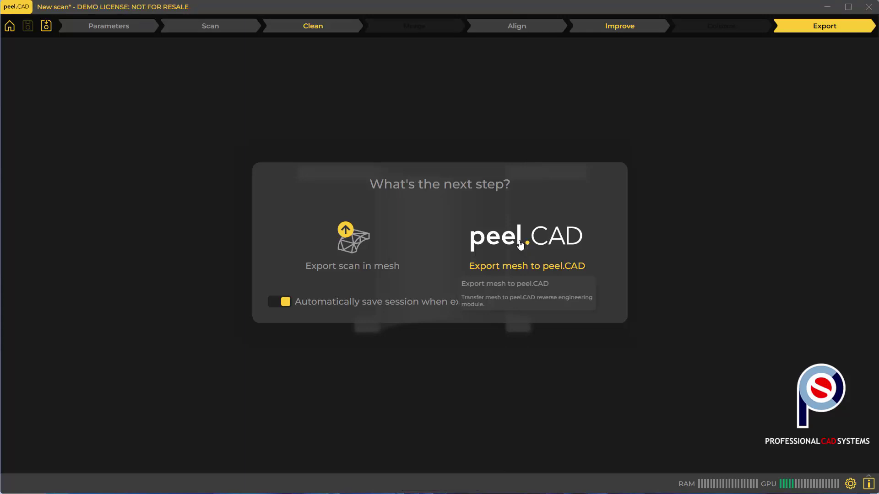
pyautogui.moveTo(480, 226); pyautogui.dragTo(454, 268)
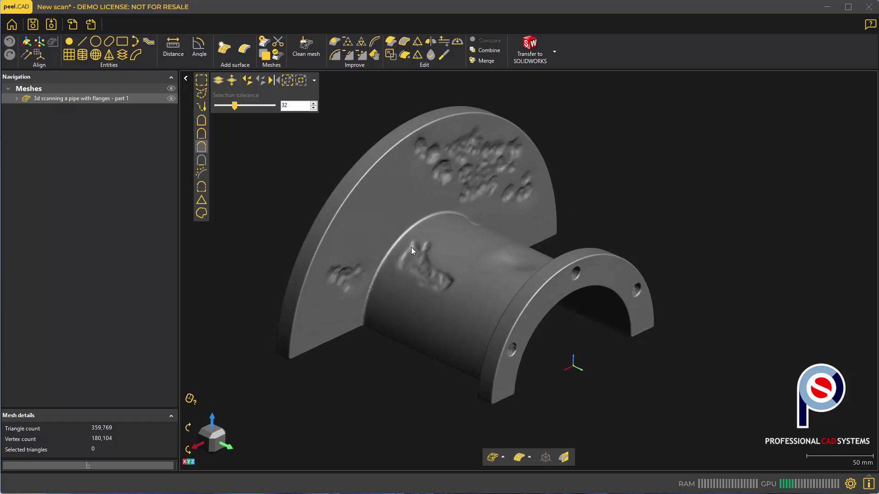
pyautogui.moveTo(411, 247); pyautogui.dragTo(437, 248, button='middle')
# Check which CAD programs are offered as transfer targets
pyautogui.click(555, 51)
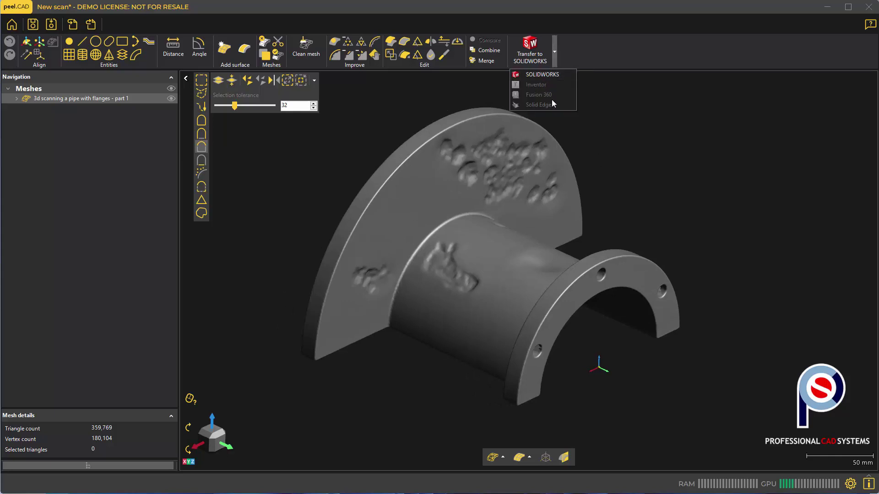
pyautogui.click(325, 125)
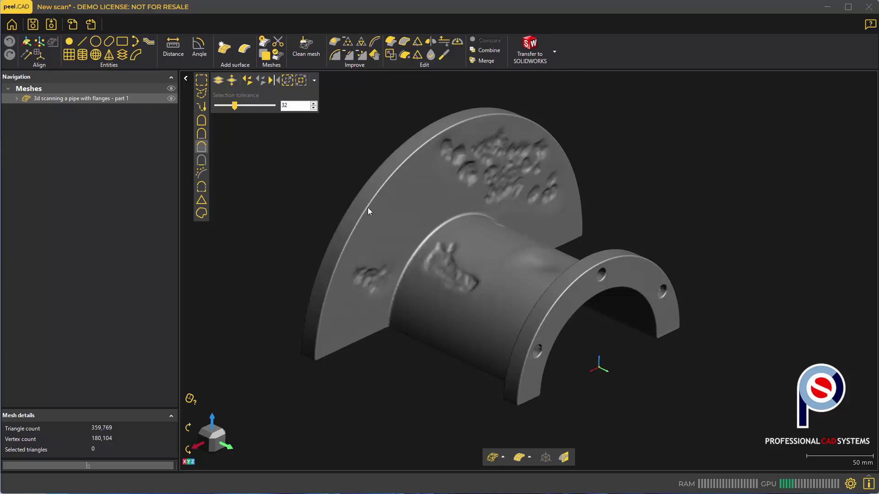
pyautogui.moveTo(320, 194); pyautogui.dragTo(327, 195, button='middle')
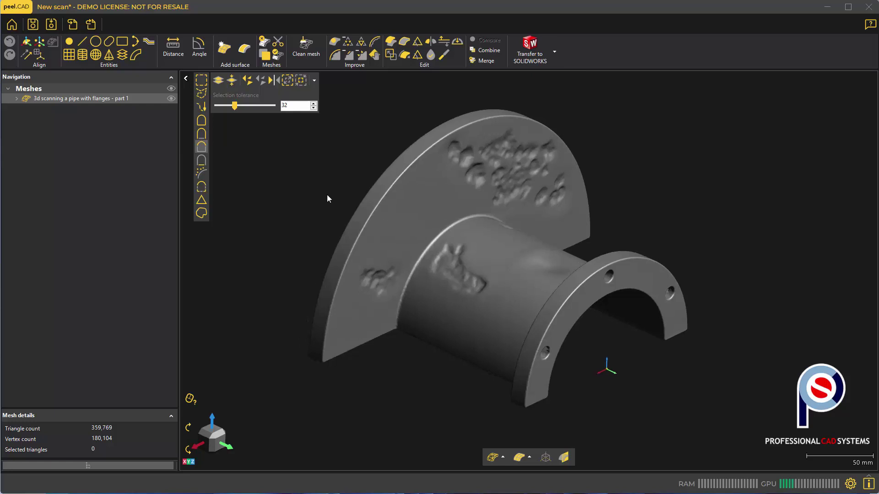
# Fit a cylinder entity to the pipe's outer surface with a selection tolerance of 1
pyautogui.click(81, 55)
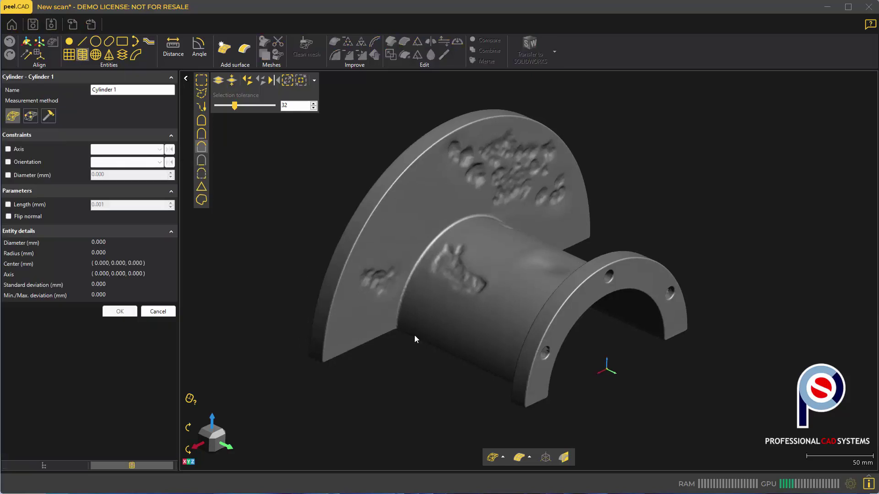
pyautogui.click(449, 331)
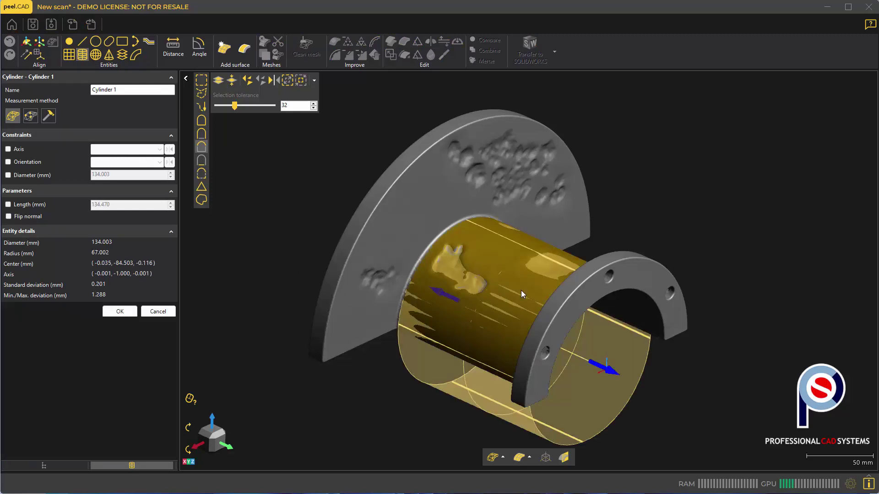
pyautogui.moveTo(521, 291); pyautogui.dragTo(520, 296, button='middle')
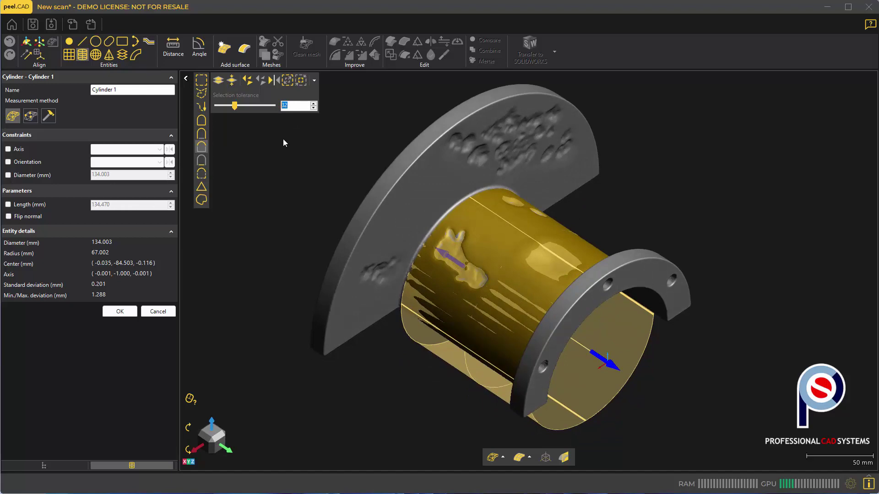
pyautogui.write('1')
pyautogui.press('Return')
pyautogui.scroll(3, 508, 257)
pyautogui.moveTo(492, 257); pyautogui.dragTo(473, 252, button='middle')
pyautogui.scroll(-5, 471, 248)
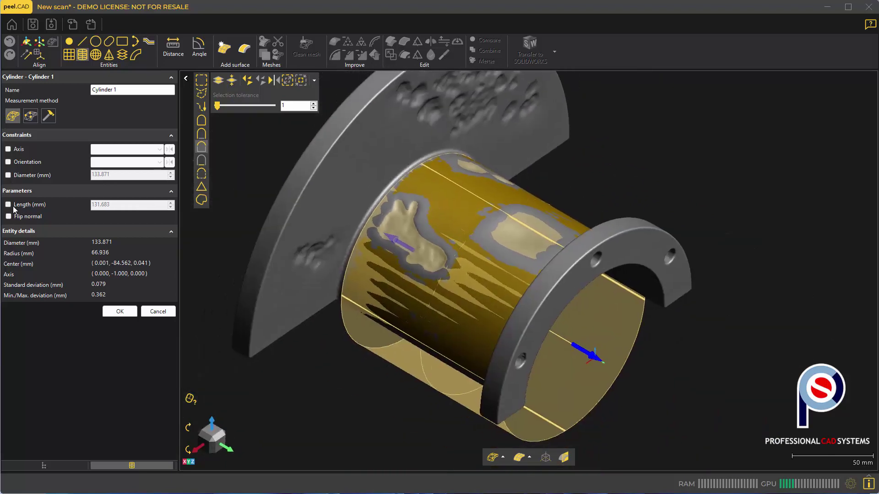
# Constrain the outer pipe cylinder's diameter to 134 mm
pyautogui.click(15, 177)
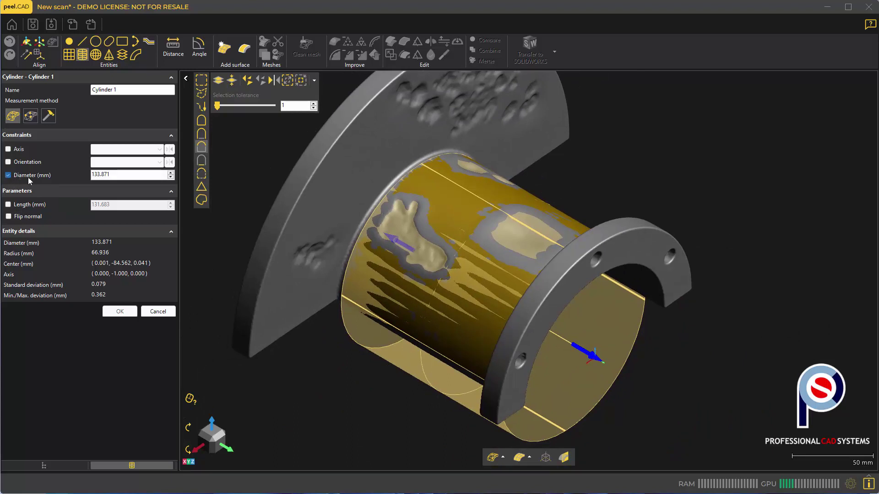
pyautogui.moveTo(108, 174); pyautogui.dragTo(97, 174)
pyautogui.write('4')
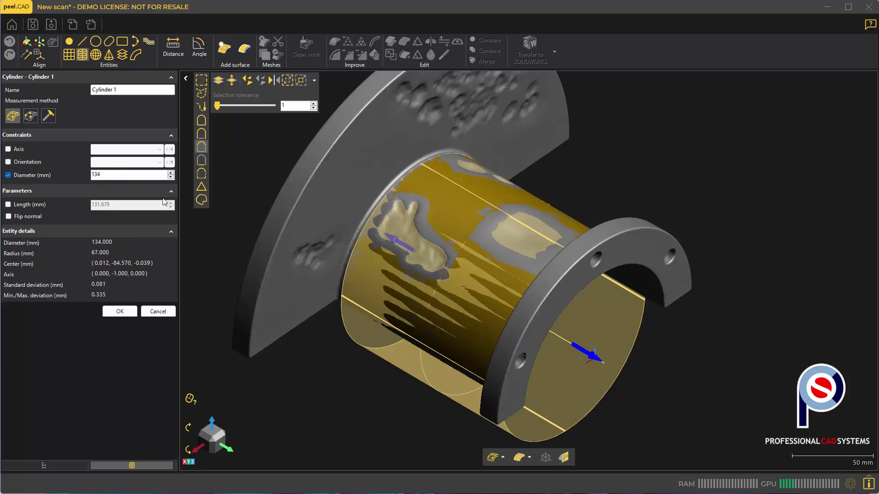
# Extend the outer pipe cylinder at both ends to a length of about 202 mm and accept it
pyautogui.scroll(-1, 428, 274)
pyautogui.moveTo(446, 266); pyautogui.dragTo(418, 249)
pyautogui.moveTo(609, 361); pyautogui.dragTo(655, 388)
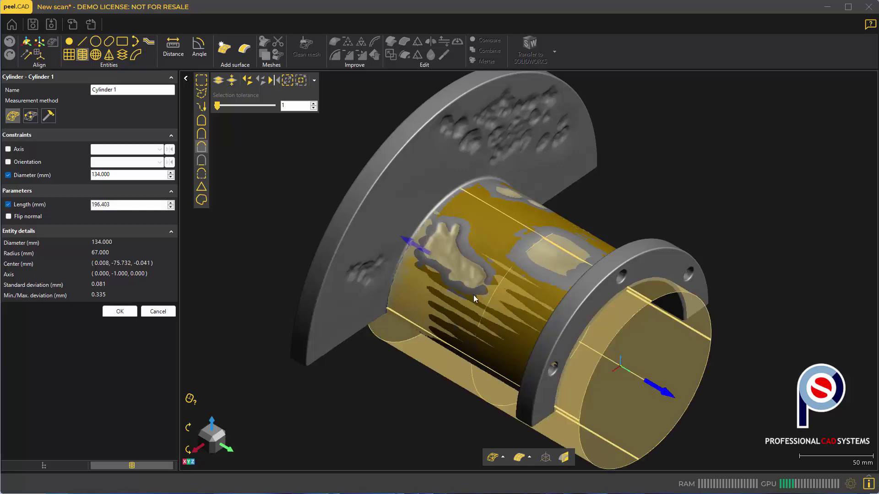
pyautogui.moveTo(473, 294); pyautogui.dragTo(494, 276, button='middle')
pyautogui.moveTo(315, 271); pyautogui.dragTo(307, 268)
pyautogui.moveTo(468, 285); pyautogui.dragTo(456, 296)
pyautogui.scroll(3, 435, 251)
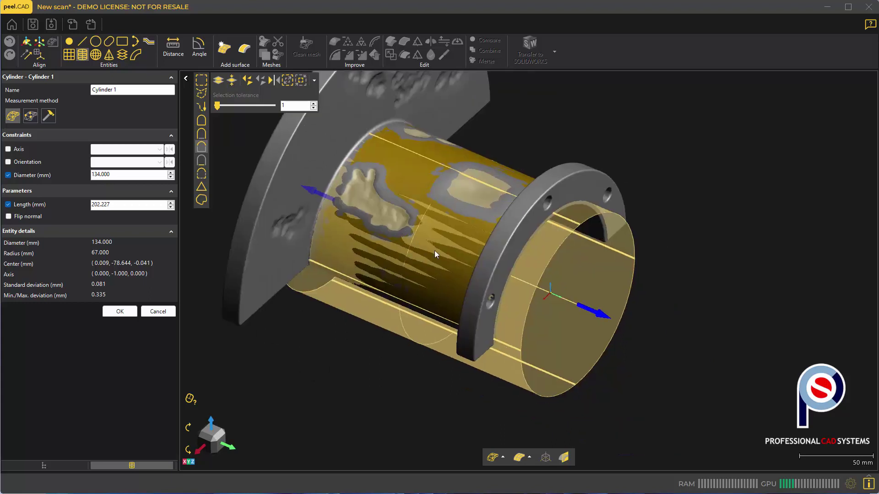
pyautogui.click(120, 311)
# Fit a second cylinder to the pipe's inner surface, with free diameter and its orientation constrained to the Cylinder 1 axis
pyautogui.moveTo(399, 306); pyautogui.dragTo(419, 259)
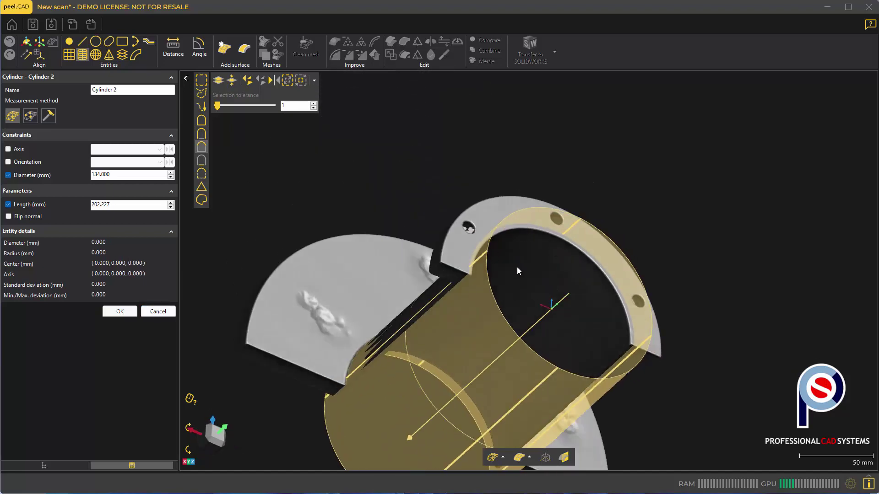
pyautogui.click(29, 177)
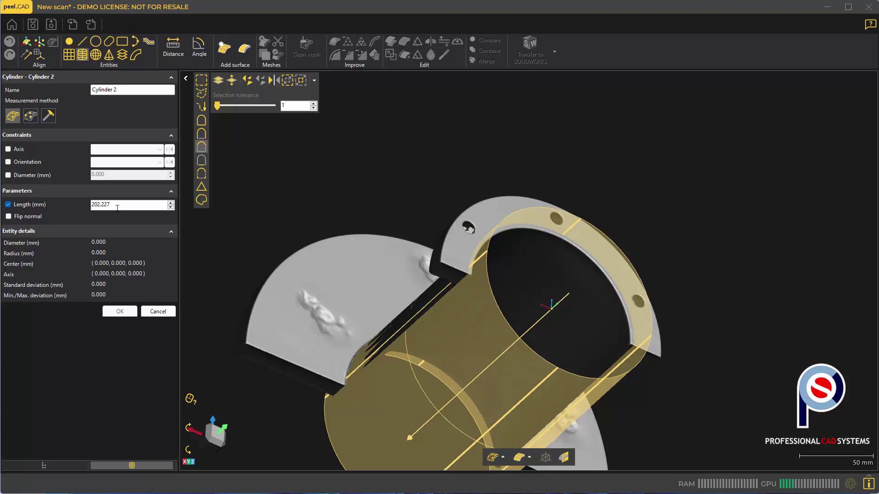
pyautogui.click(112, 162)
pyautogui.click(111, 209)
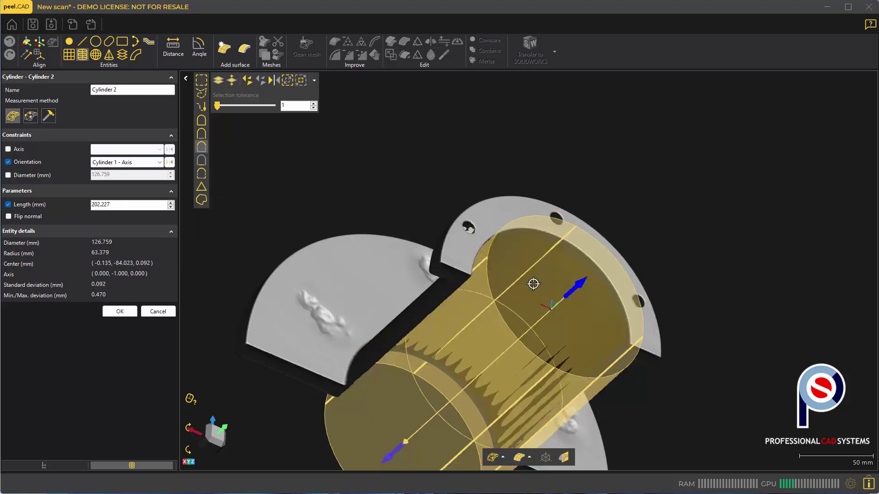
# Constrain the inner pipe cylinder's diameter to 126.8 mm and accept it
pyautogui.moveTo(514, 278); pyautogui.dragTo(395, 274, button='middle')
pyautogui.scroll(4, 366, 302)
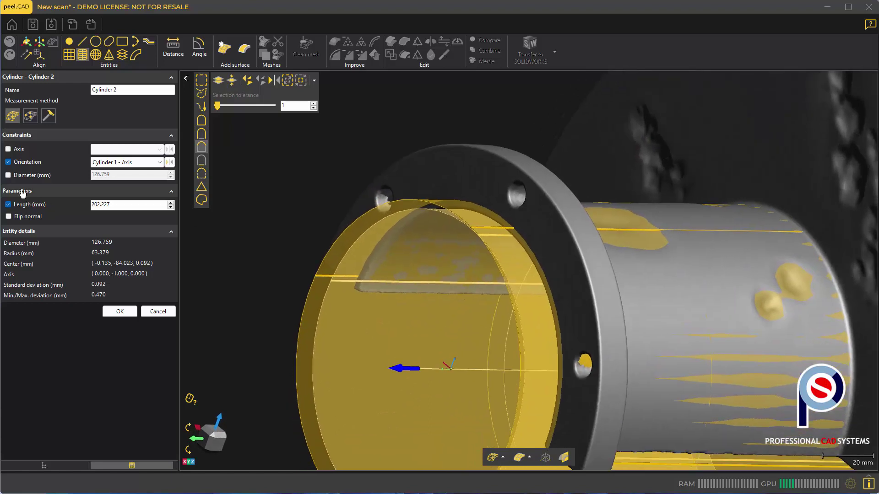
pyautogui.click(13, 176)
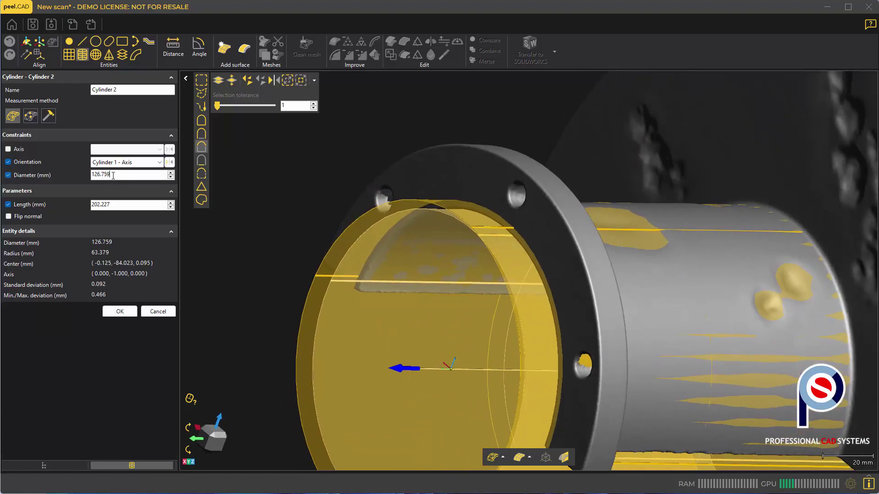
pyautogui.moveTo(113, 176); pyautogui.dragTo(106, 176)
pyautogui.write('8')
pyautogui.moveTo(399, 280); pyautogui.dragTo(467, 269)
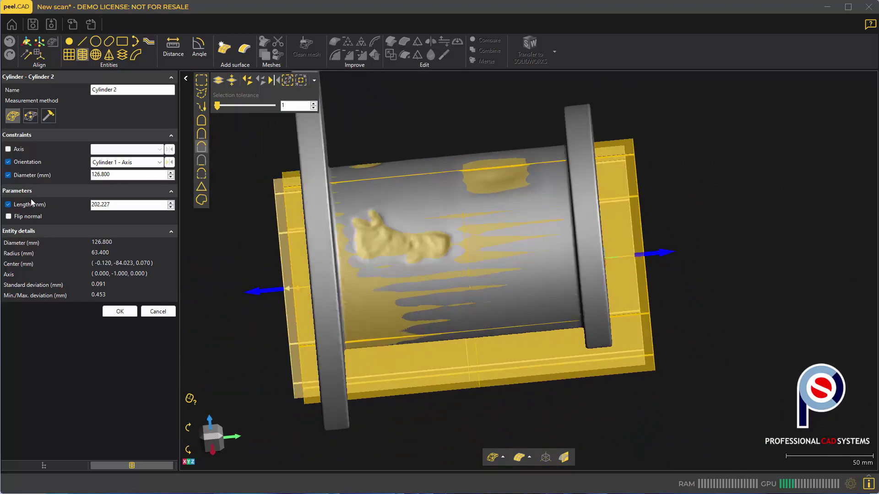
pyautogui.click(118, 313)
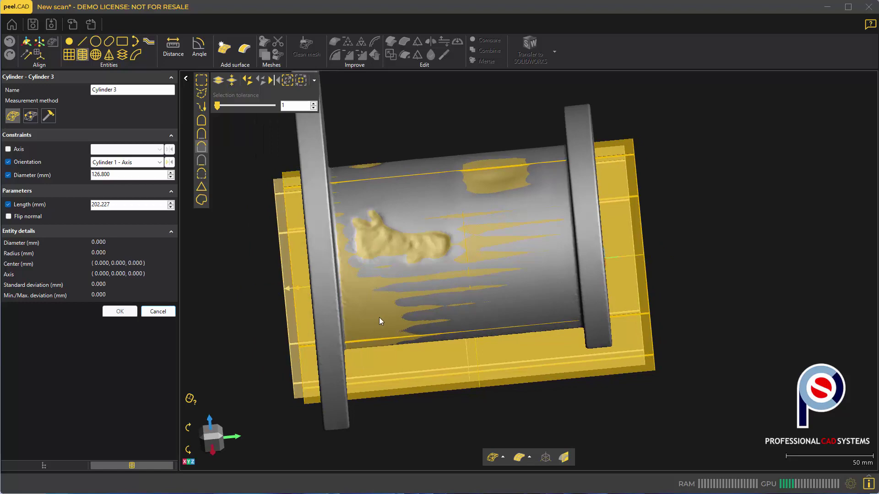
# Fit a third cylinder with free diameter to the large flange's outer rim, oriented along the Cylinder 1 axis
pyautogui.moveTo(379, 317); pyautogui.dragTo(351, 306)
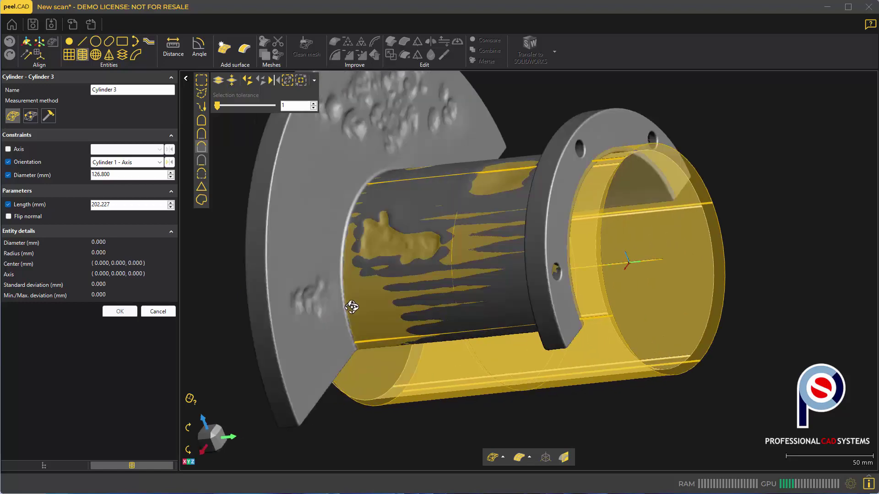
pyautogui.click(9, 175)
pyautogui.moveTo(344, 240)
pyautogui.mouseDown()
pyautogui.moveTo(441, 269)
pyautogui.moveTo(348, 238)
pyautogui.mouseUp()
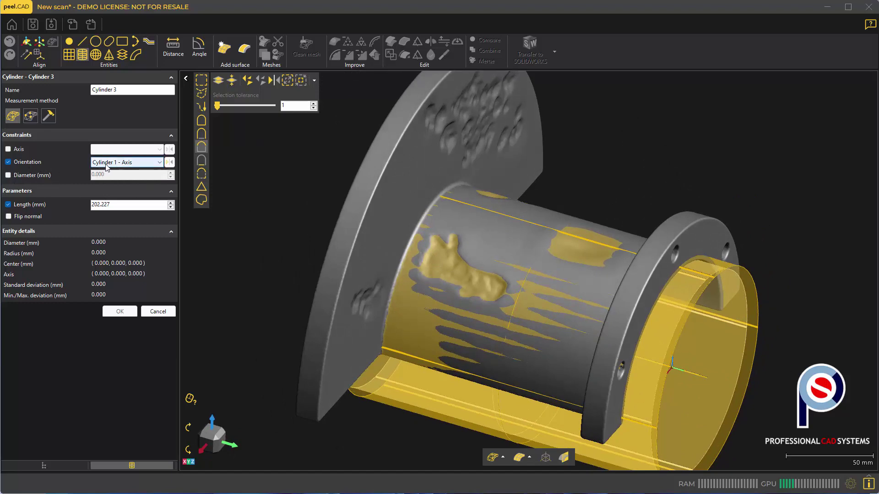
pyautogui.moveTo(390, 259); pyautogui.dragTo(387, 203)
pyautogui.click(386, 200)
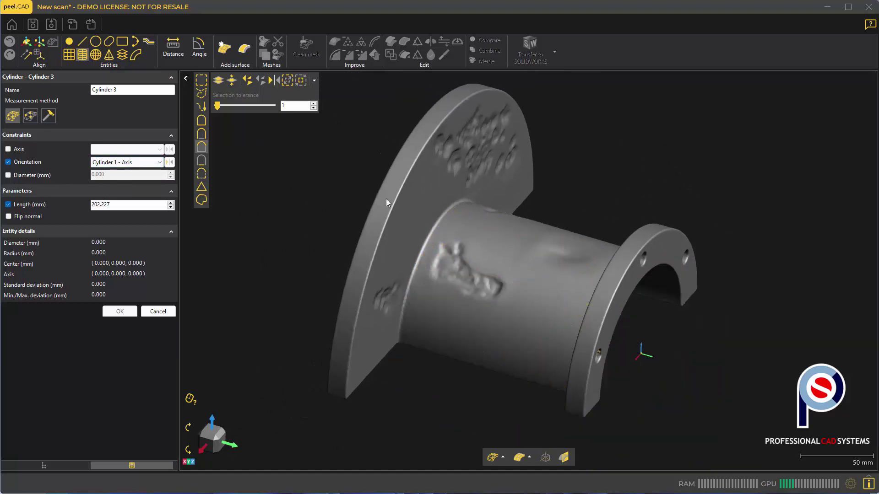
pyautogui.scroll(-2, 437, 269)
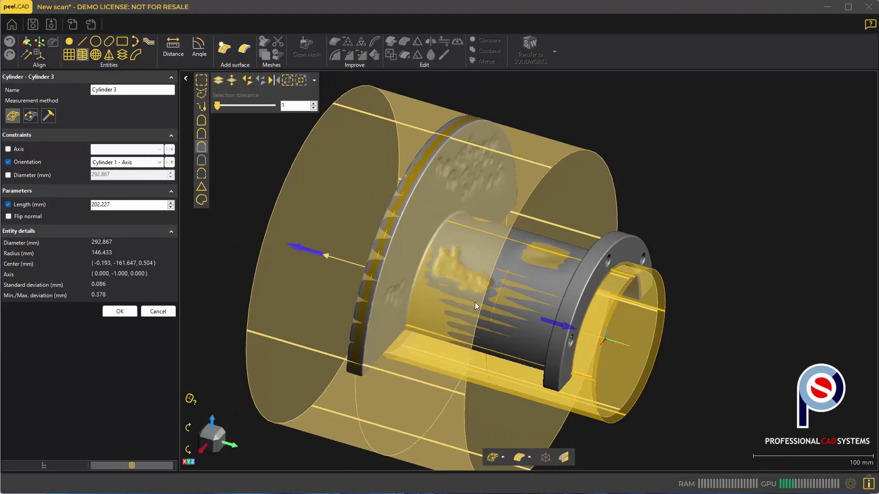
# Shorten the large flange cylinder from both ends to a length of about 27 mm
pyautogui.moveTo(474, 295)
pyautogui.mouseDown()
pyautogui.moveTo(457, 334)
pyautogui.moveTo(449, 293)
pyautogui.mouseUp()
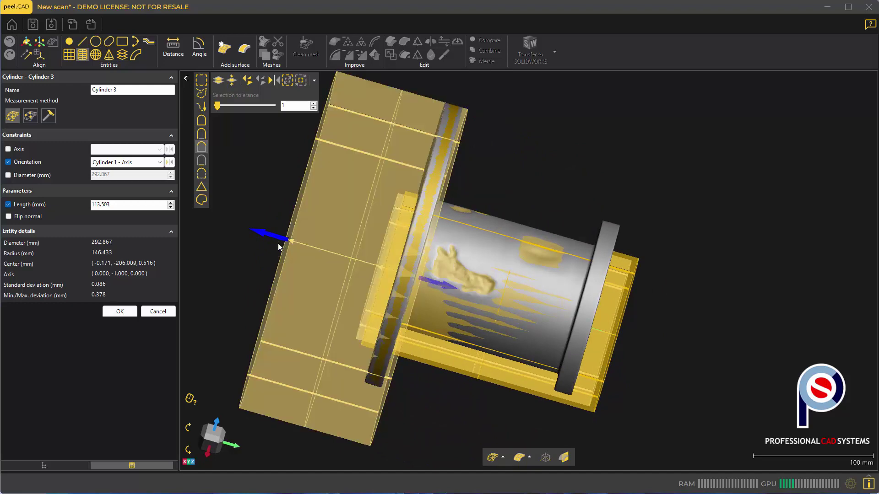
pyautogui.moveTo(283, 242); pyautogui.dragTo(365, 271)
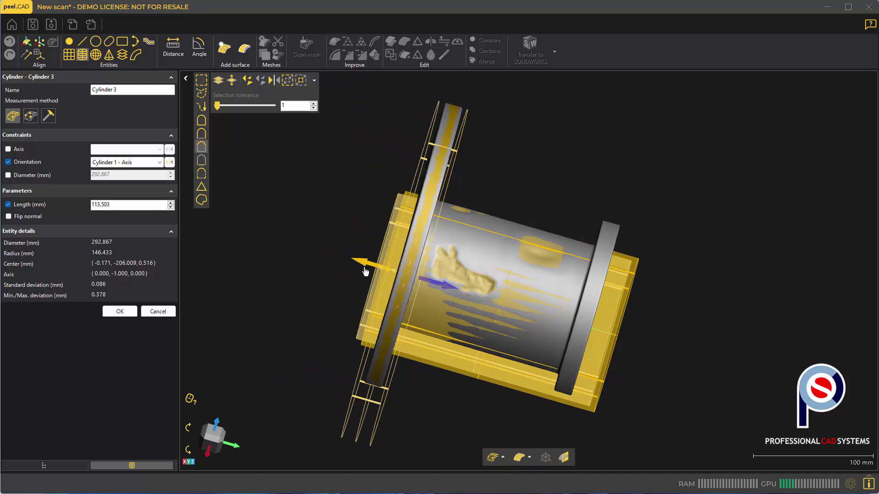
pyautogui.moveTo(492, 338); pyautogui.dragTo(479, 327)
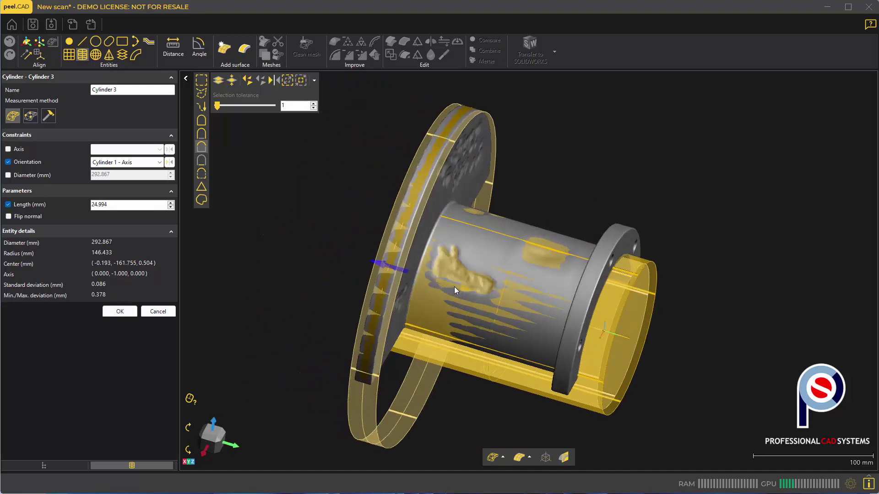
pyautogui.moveTo(454, 286); pyautogui.dragTo(514, 303)
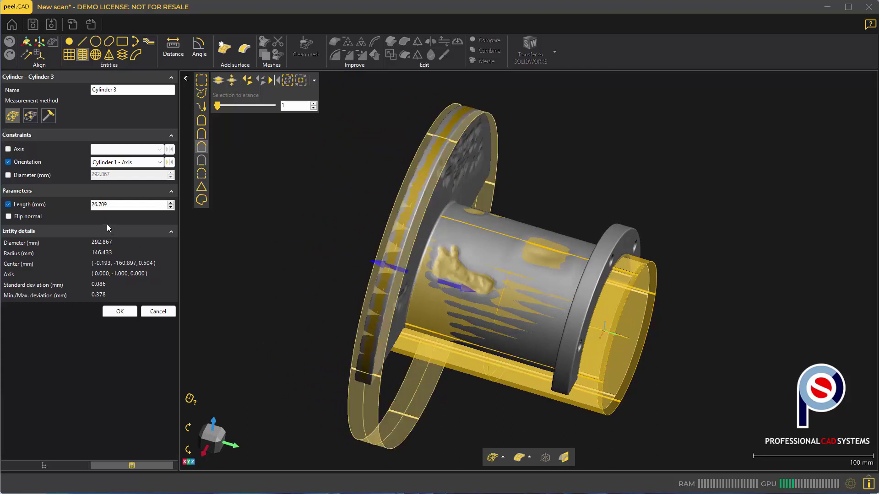
# Constrain the large flange cylinder's diameter to 293 mm and accept it
pyautogui.click(26, 177)
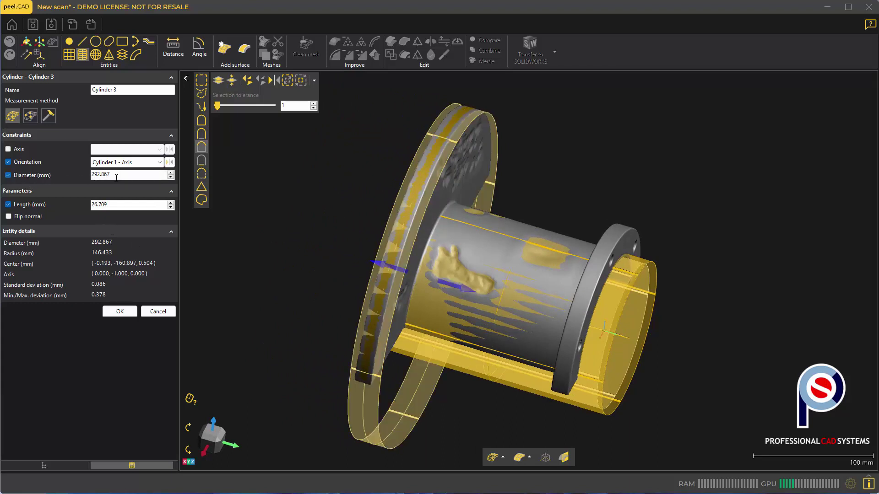
pyautogui.moveTo(116, 176); pyautogui.dragTo(101, 176)
pyautogui.write('0')
pyautogui.press('Return')
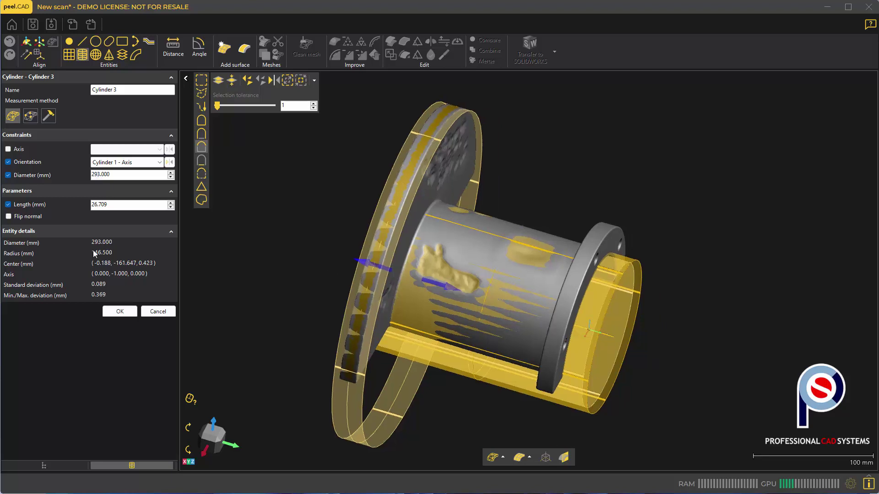
pyautogui.click(125, 314)
# Fit a fourth cylinder to the small flange's outer rim, constrain its diameter to 179 mm and accept it
pyautogui.click(567, 267)
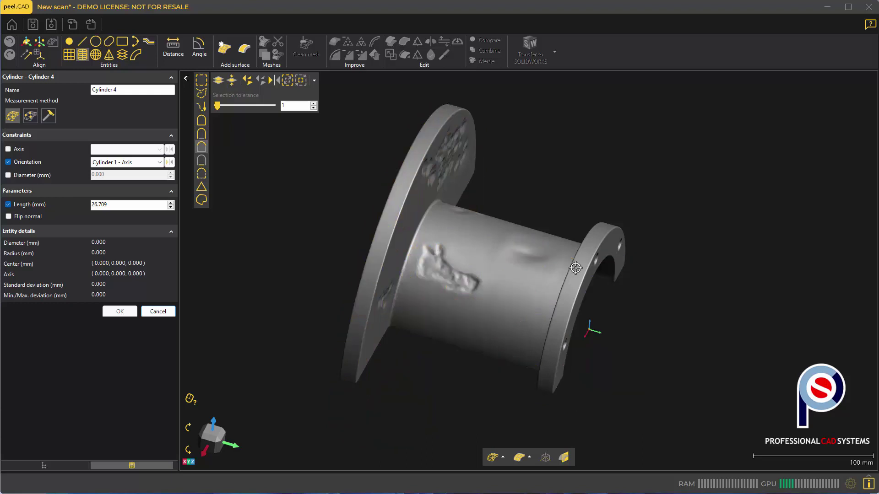
pyautogui.click(37, 177)
pyautogui.moveTo(113, 175); pyautogui.dragTo(100, 175)
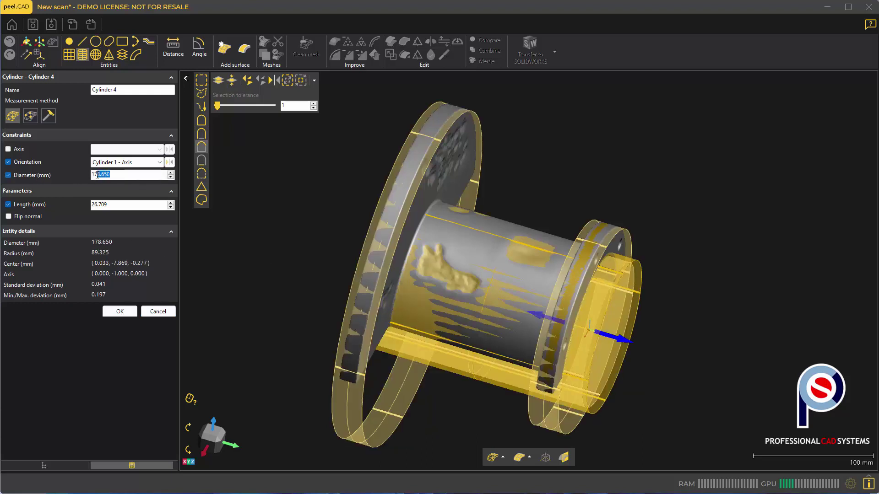
pyautogui.press('BackSpace')
pyautogui.press('Return')
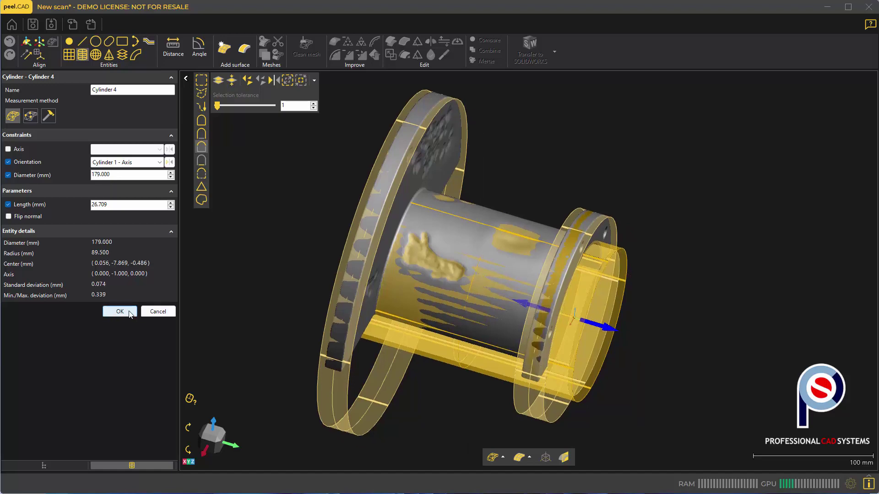
pyautogui.click(131, 314)
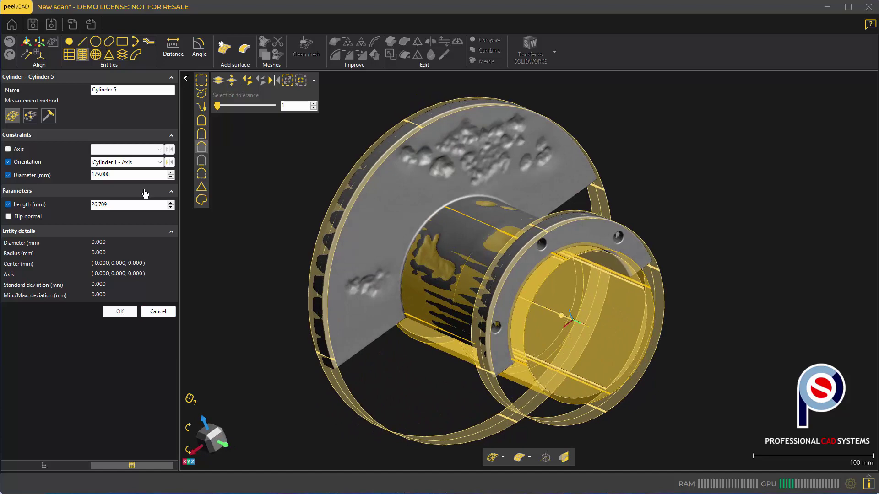
# Fit a free-diameter cylinder to the small flange's middle bolt hole, using a selection tolerance of 23
pyautogui.click(8, 175)
pyautogui.scroll(6, 541, 243)
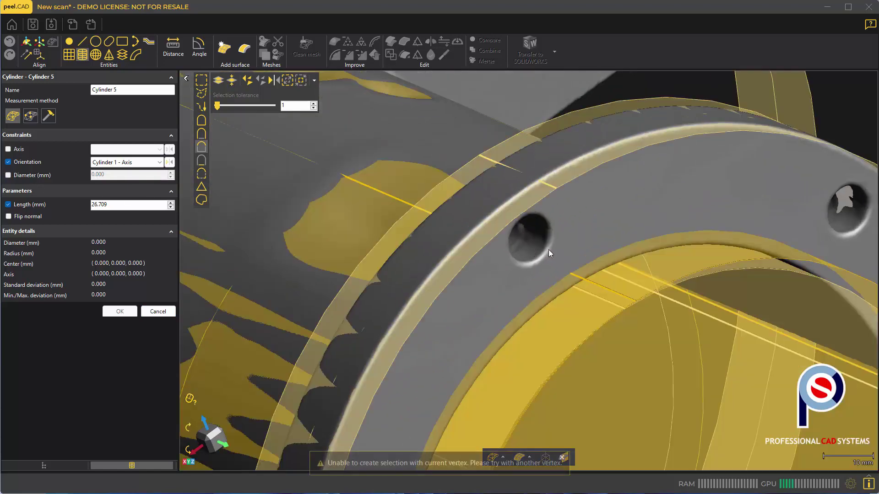
pyautogui.scroll(2, 546, 249)
pyautogui.click(517, 249)
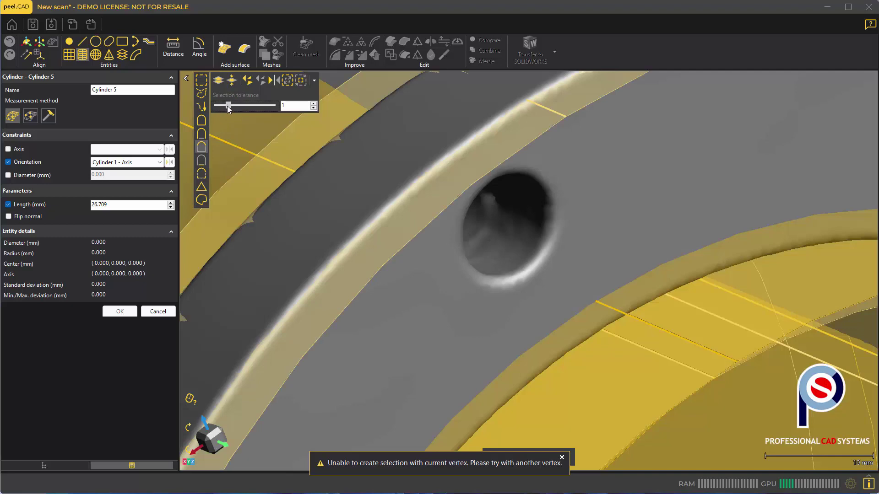
pyautogui.click(228, 107)
pyautogui.moveTo(455, 227); pyautogui.dragTo(462, 217)
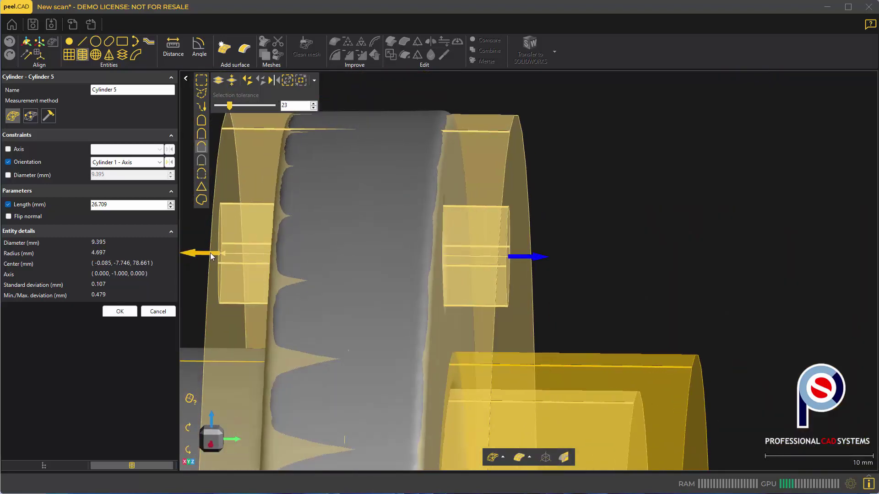
# Extend the middle bolt hole cylinder at both ends to a length of about 31 mm and accept it
pyautogui.moveTo(210, 256); pyautogui.dragTo(192, 255)
pyautogui.moveTo(534, 257); pyautogui.dragTo(565, 259)
pyautogui.moveTo(440, 262); pyautogui.dragTo(404, 257)
pyautogui.scroll(-3, 408, 256)
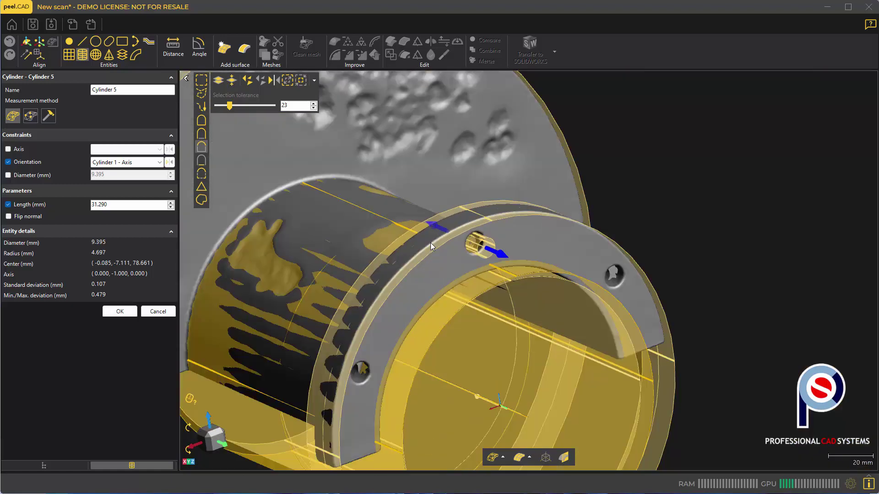
pyautogui.click(114, 312)
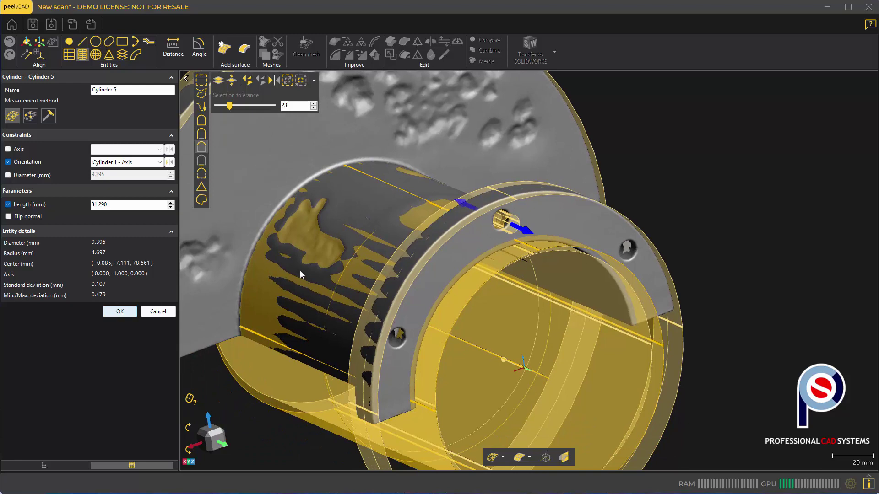
# Fit a cylinder along the Cylinder 1 axis to the small flange's bolt hole on the positive X side and accept it
pyautogui.moveTo(300, 271); pyautogui.dragTo(452, 247)
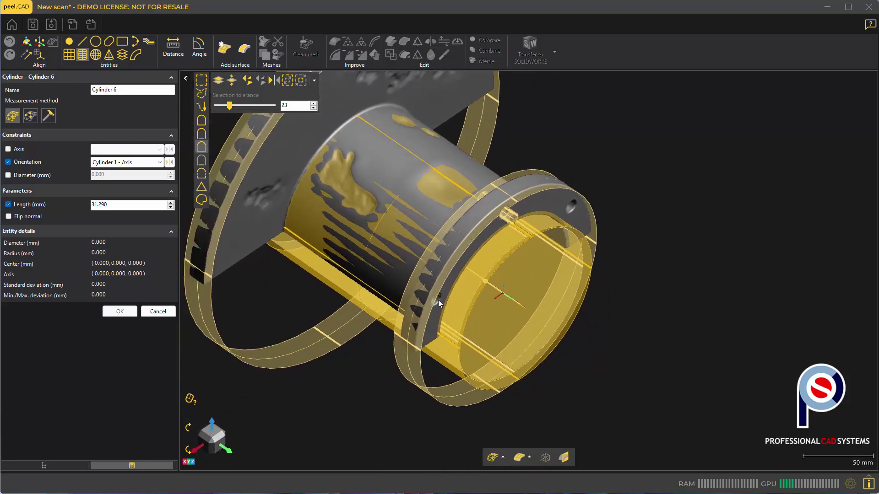
pyautogui.scroll(10, 443, 290)
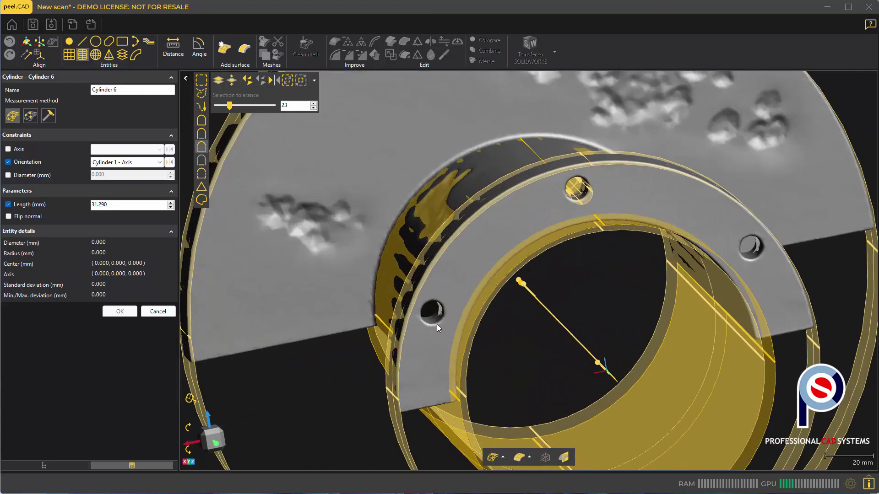
pyautogui.scroll(4, 423, 327)
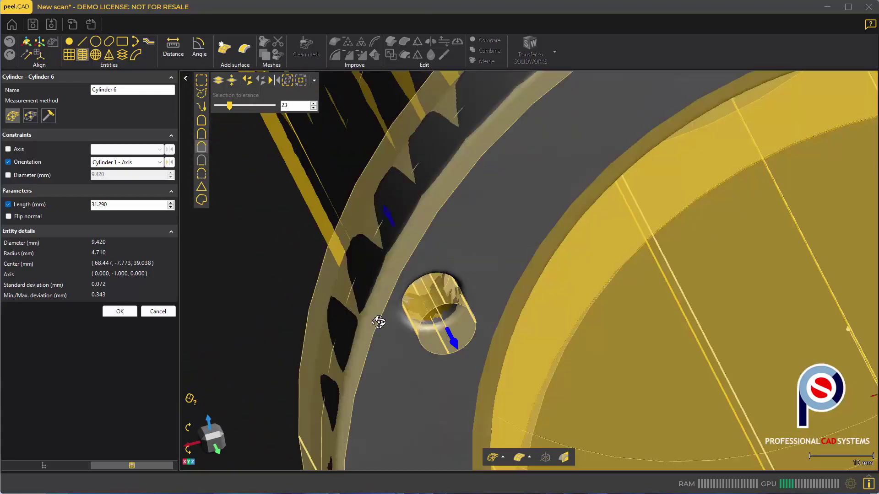
pyautogui.moveTo(378, 320)
pyautogui.mouseDown()
pyautogui.moveTo(416, 308)
pyautogui.moveTo(389, 315)
pyautogui.mouseUp()
pyautogui.scroll(-2, 389, 316)
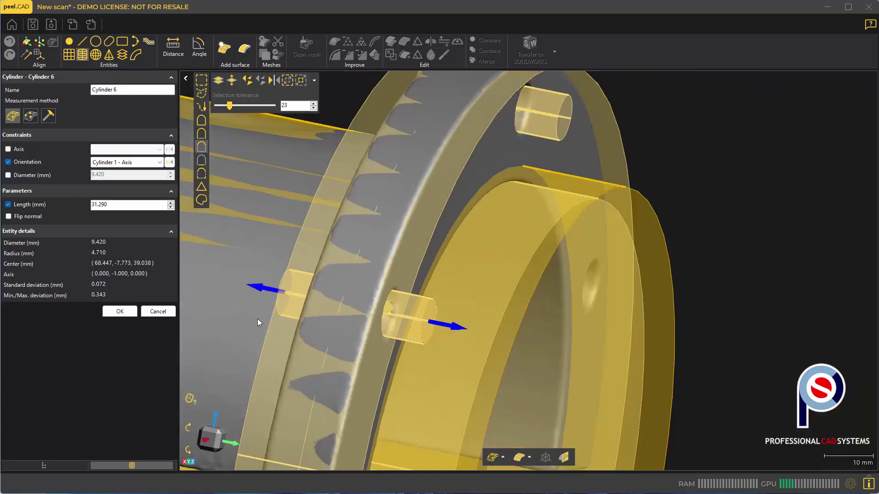
pyautogui.click(119, 313)
# Fit a cylinder along the Cylinder 1 axis to the small flange's remaining bolt hole on the negative X side and accept it
pyautogui.scroll(3, 468, 217)
pyautogui.scroll(3, 649, 284)
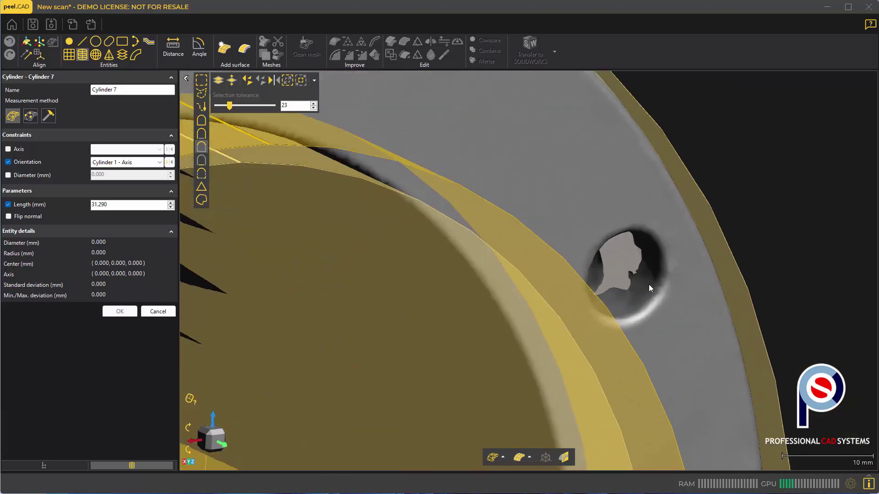
pyautogui.moveTo(649, 289); pyautogui.dragTo(606, 300)
pyautogui.keyDown('ctrl'); pyautogui.click(606, 307); pyautogui.keyUp('ctrl')
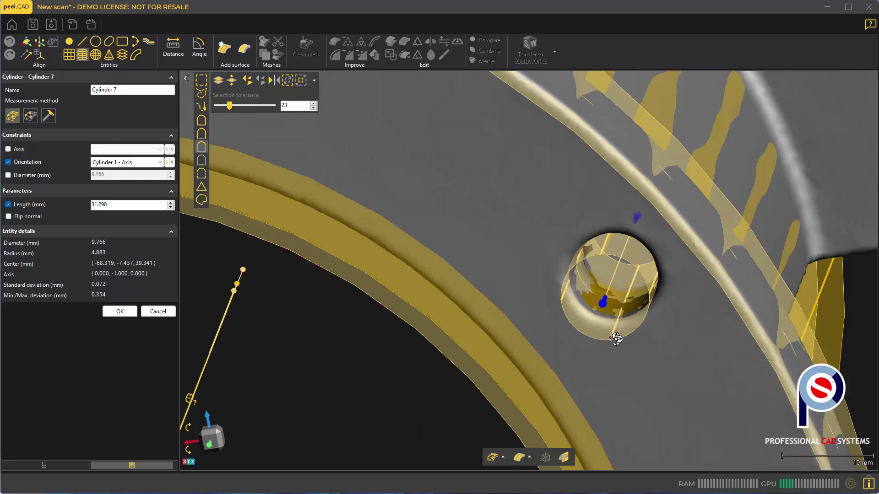
pyautogui.moveTo(616, 339); pyautogui.dragTo(617, 305, button='right')
pyautogui.moveTo(636, 262); pyautogui.dragTo(656, 288)
pyautogui.scroll(-3, 656, 287)
pyautogui.click(119, 311)
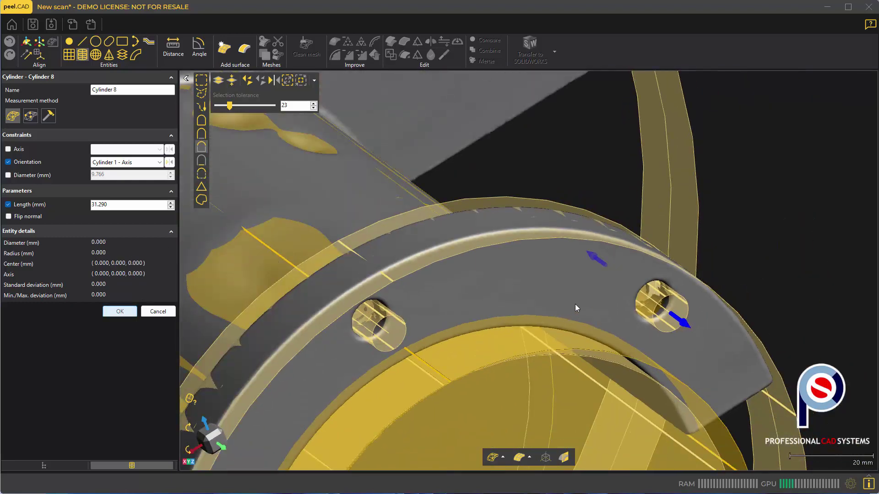
# Fit a plane to the large flange's pipe-side face, constrain its normal to the Cylinder 1 axis and accept it
pyautogui.moveTo(575, 304); pyautogui.dragTo(569, 275, button='right')
pyautogui.scroll(-5, 570, 275)
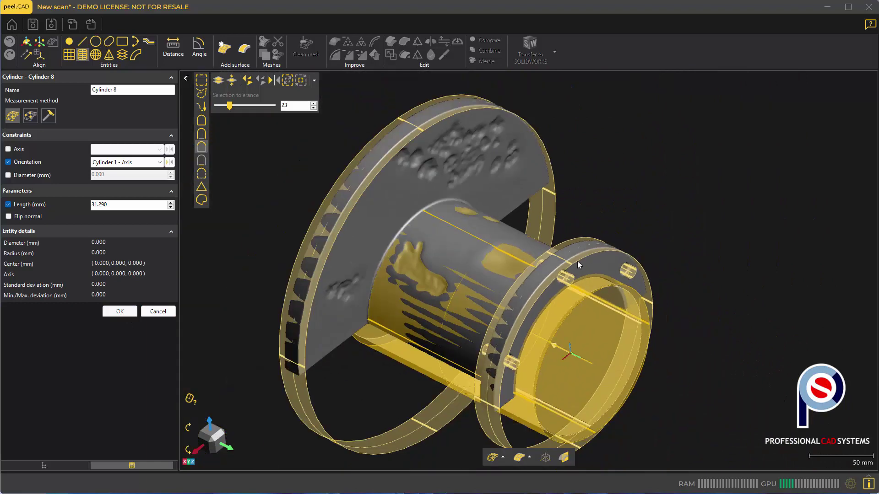
pyautogui.click(69, 55)
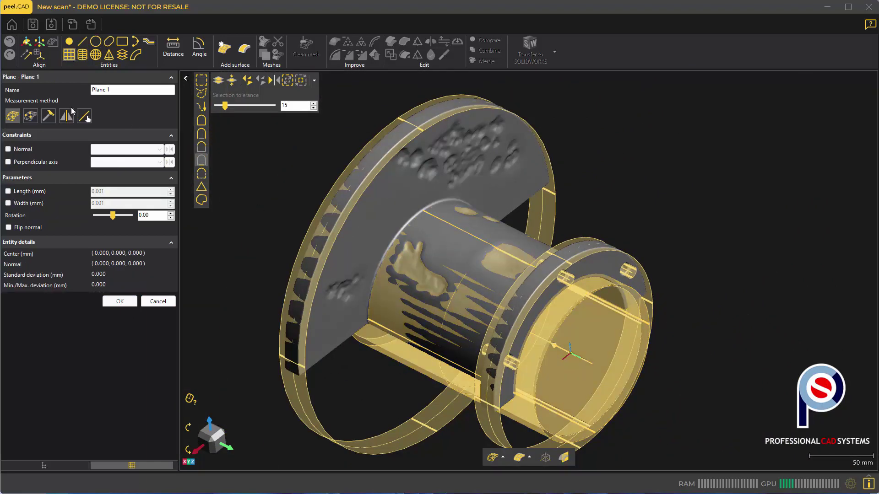
pyautogui.click(24, 150)
pyautogui.click(124, 149)
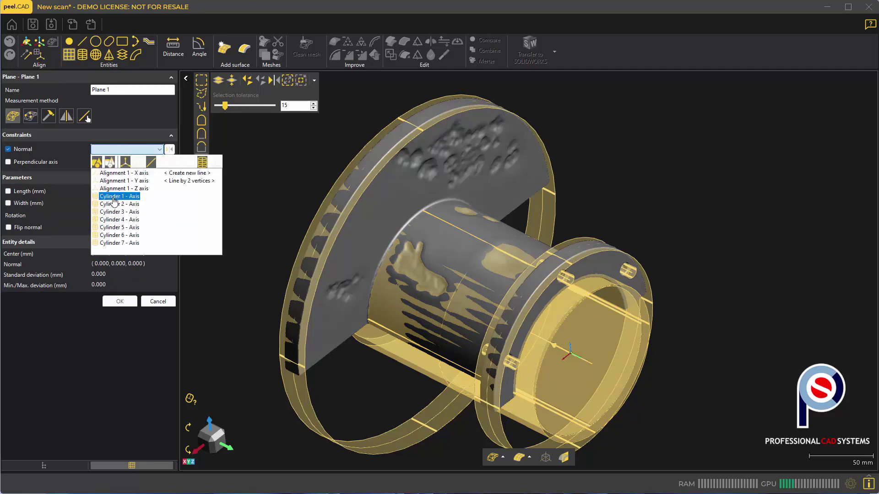
pyautogui.click(115, 197)
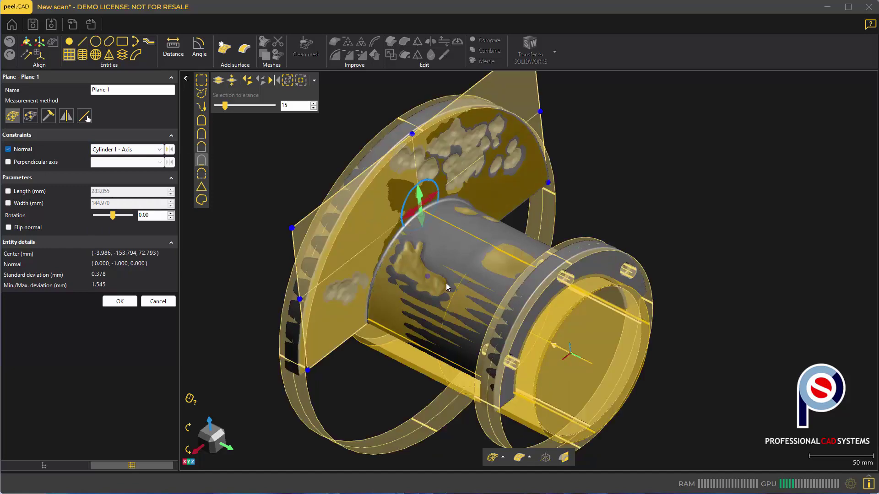
pyautogui.scroll(-5, 459, 257)
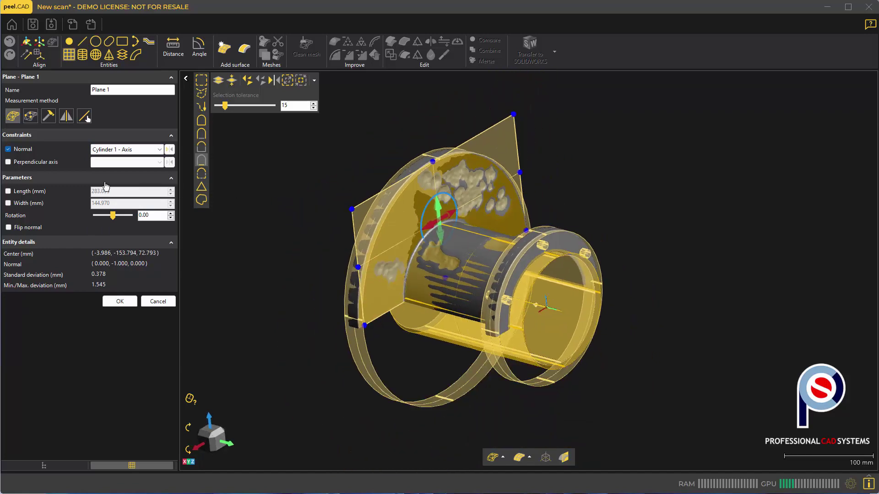
pyautogui.click(120, 302)
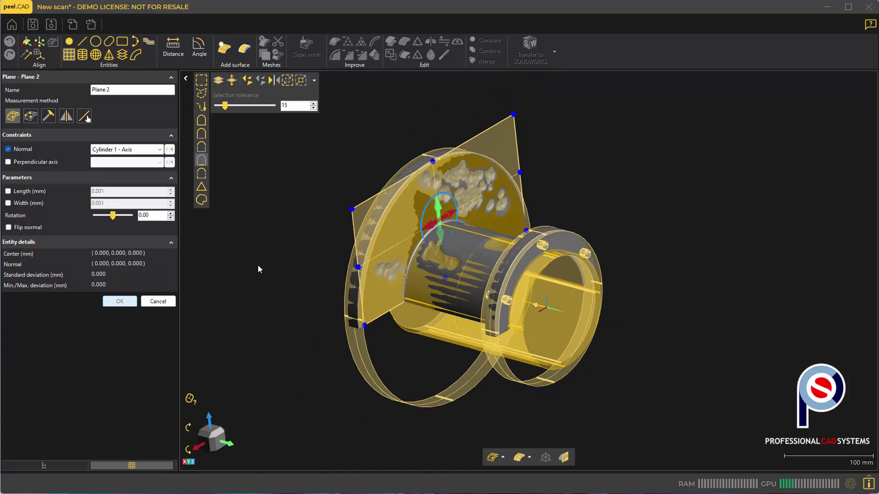
# Fit planes normal to the Cylinder 1 axis to the outer end faces of the large flange and the small flange
pyautogui.click(356, 204)
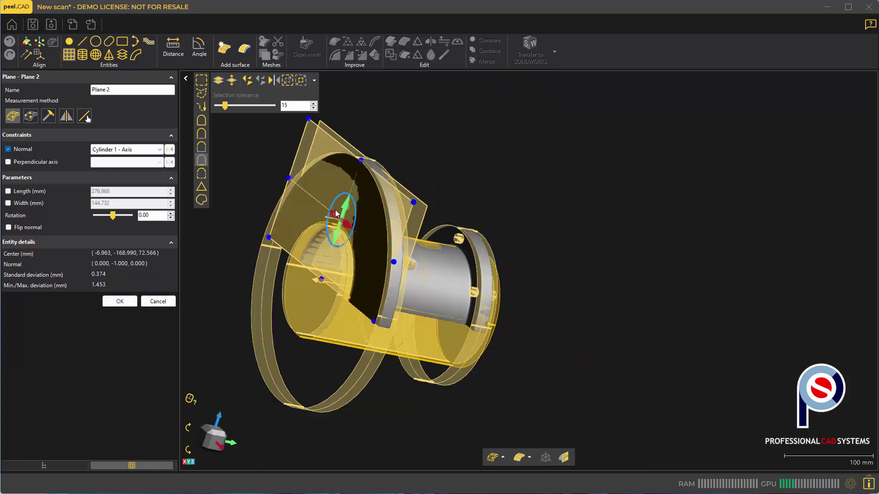
pyautogui.click(120, 302)
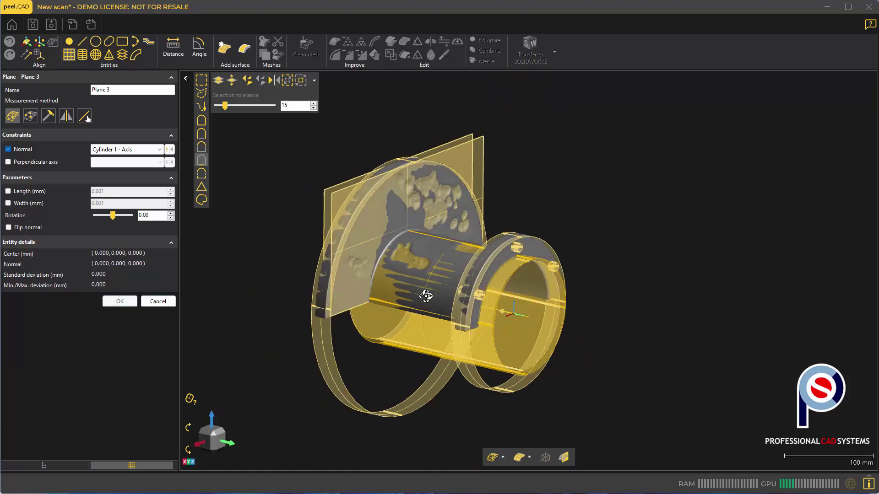
pyautogui.click(492, 265)
pyautogui.scroll(3, 476, 262)
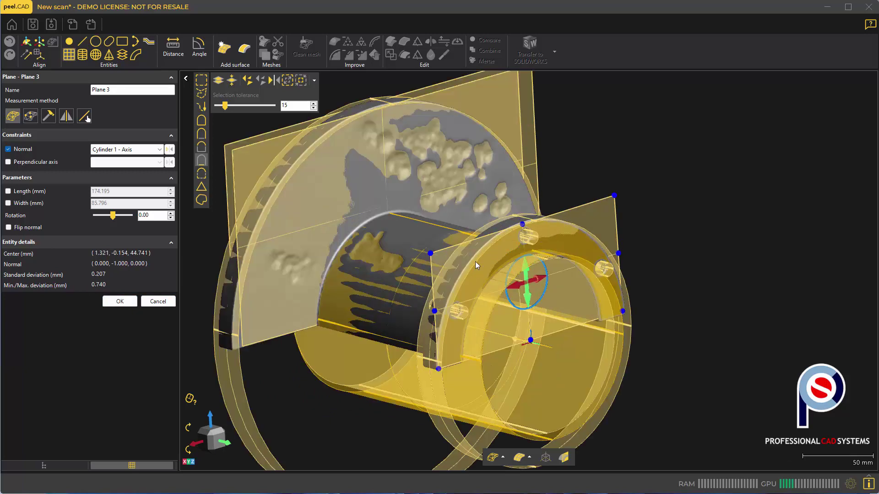
# Fit a plane normal to the Cylinder 1 axis to the small flange's pipe-side face, accept it and end plane creation
pyautogui.moveTo(366, 259); pyautogui.dragTo(471, 235)
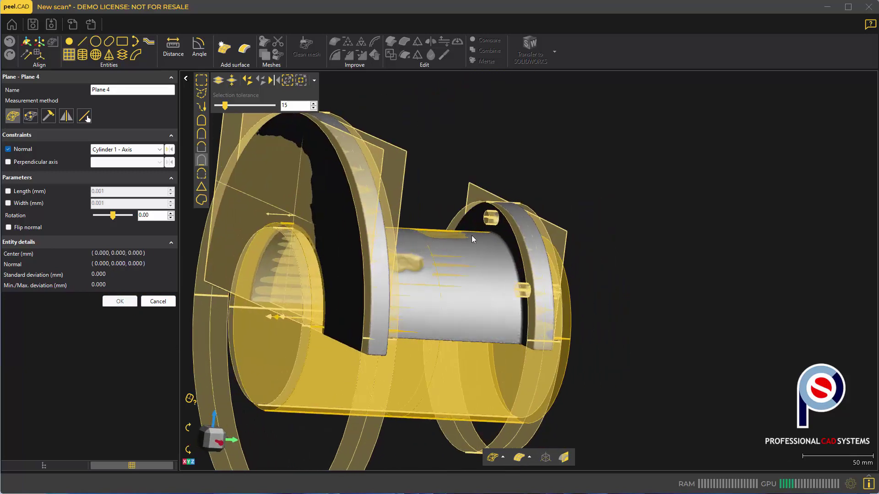
pyautogui.keyDown('ctrl'); pyautogui.click(508, 229); pyautogui.keyUp('ctrl')
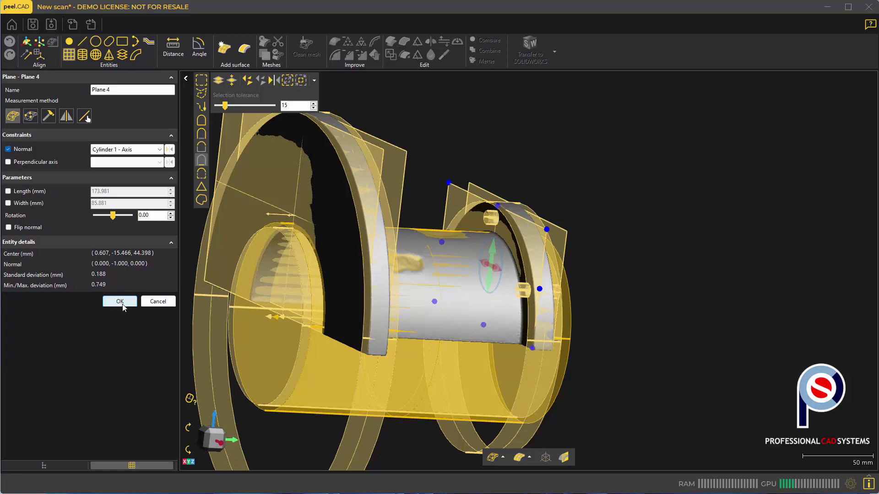
pyautogui.click(122, 303)
pyautogui.moveTo(477, 282); pyautogui.dragTo(443, 283)
pyautogui.scroll(-2, 360, 223)
pyautogui.moveTo(360, 225); pyautogui.dragTo(401, 230)
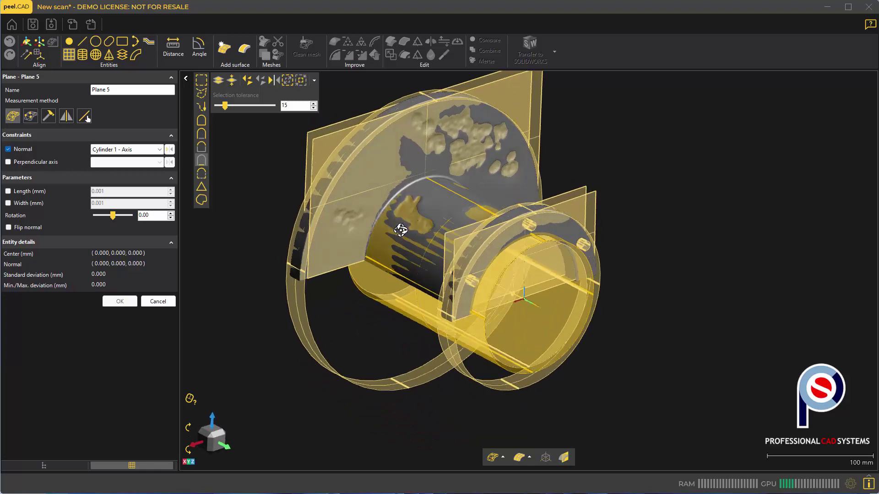
pyautogui.moveTo(482, 243); pyautogui.dragTo(409, 222)
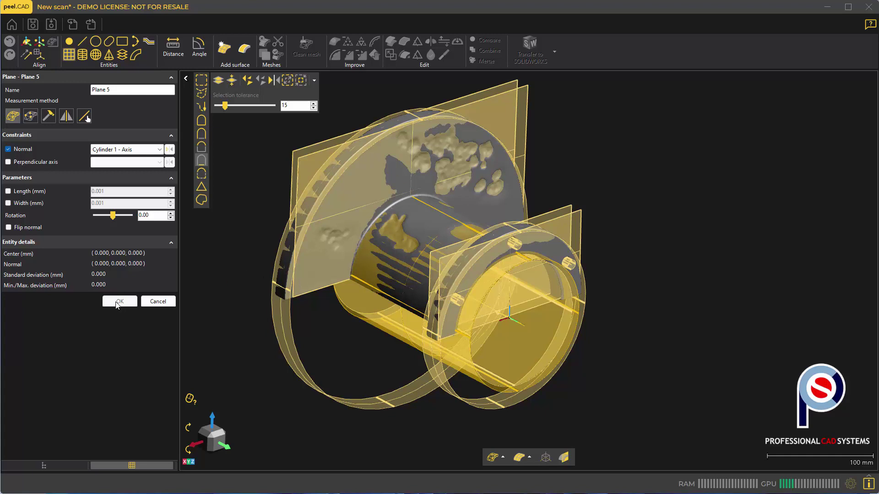
pyautogui.click(153, 301)
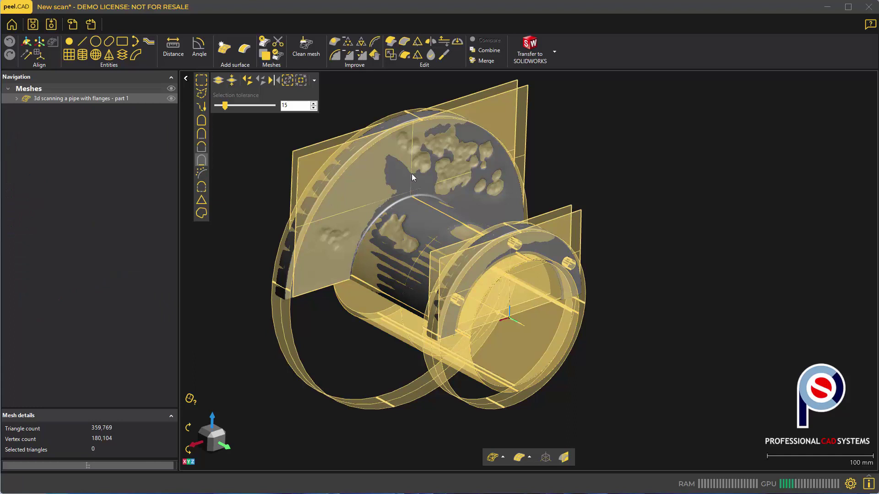
# Set up a radial cross-section with Cylinder 1 - Axis as rotation axis and Alignment 1 - Plane YZ as initial plane
pyautogui.click(122, 56)
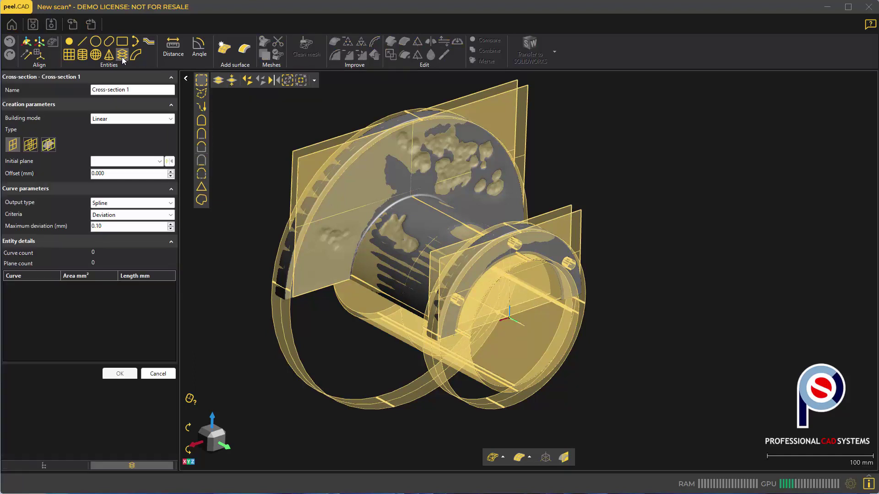
pyautogui.click(109, 120)
pyautogui.click(103, 134)
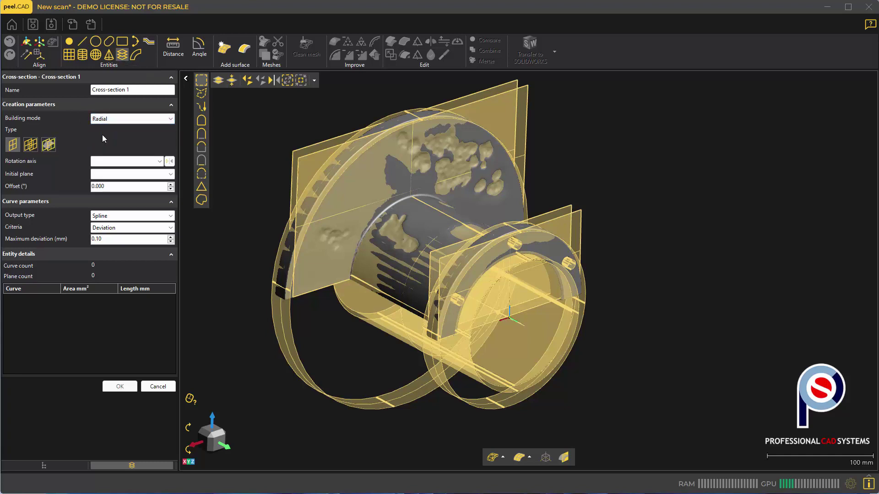
pyautogui.click(111, 162)
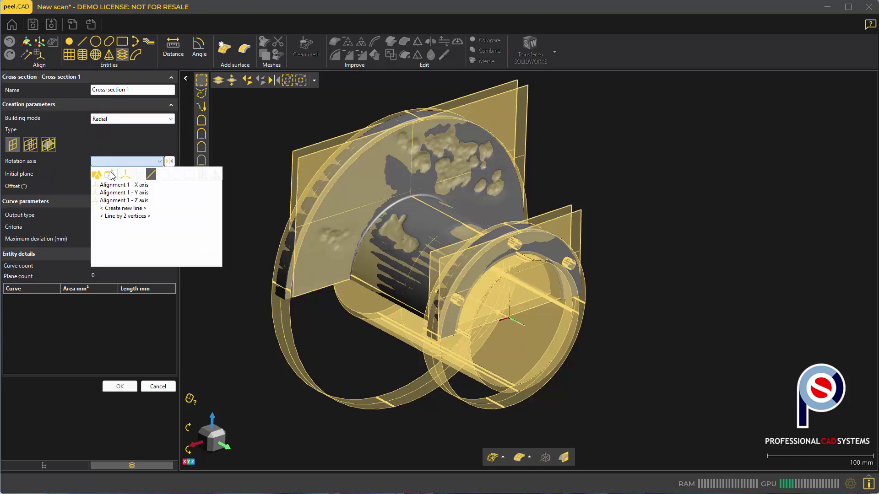
pyautogui.click(118, 208)
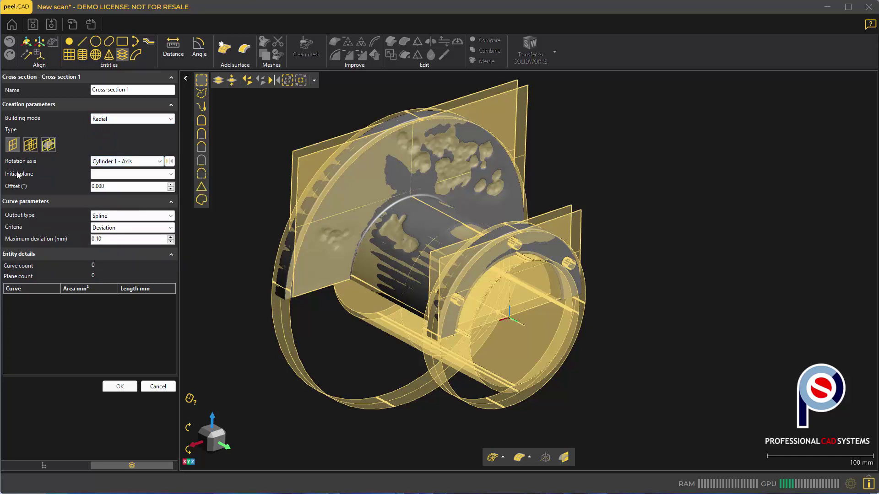
pyautogui.click(97, 176)
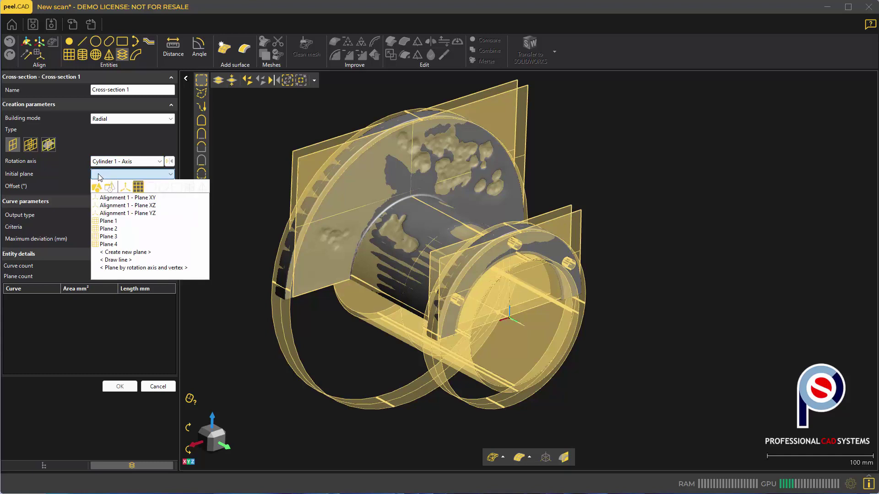
pyautogui.click(122, 213)
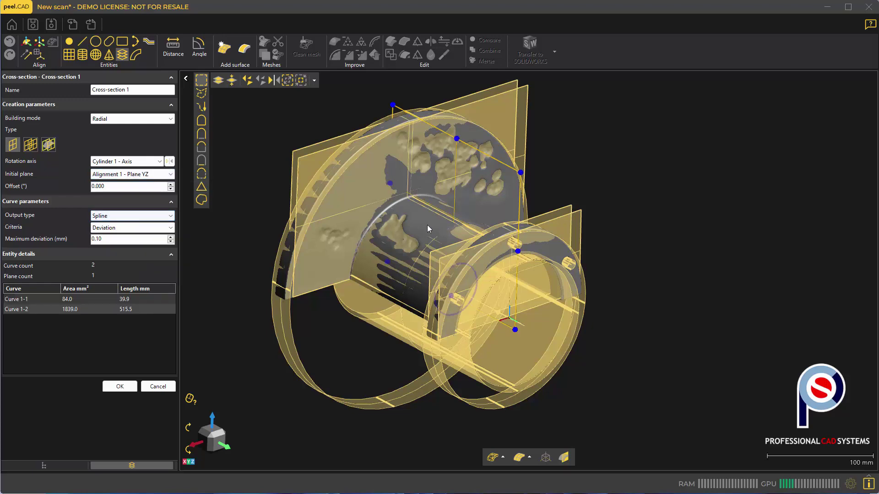
# Rotate the cross-section plane clear of the middle bolt hole to an offset of about 344.4°
pyautogui.moveTo(428, 225)
pyautogui.mouseDown(button='middle')
pyautogui.moveTo(407, 227)
pyautogui.moveTo(418, 221)
pyautogui.mouseUp(button='middle')
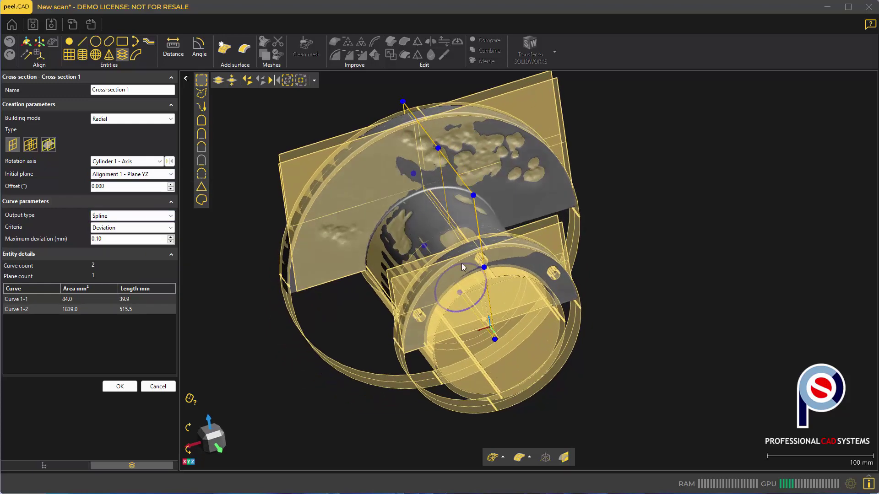
pyautogui.scroll(2, 462, 264)
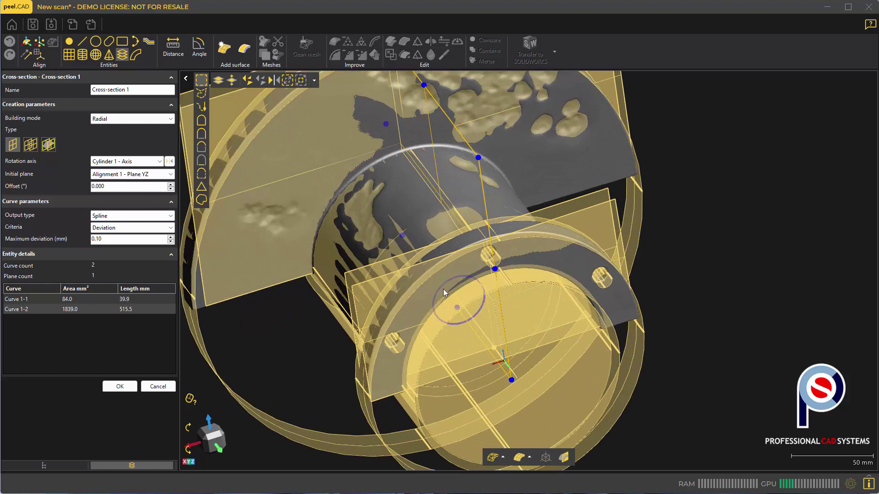
pyautogui.moveTo(454, 278); pyautogui.dragTo(448, 284)
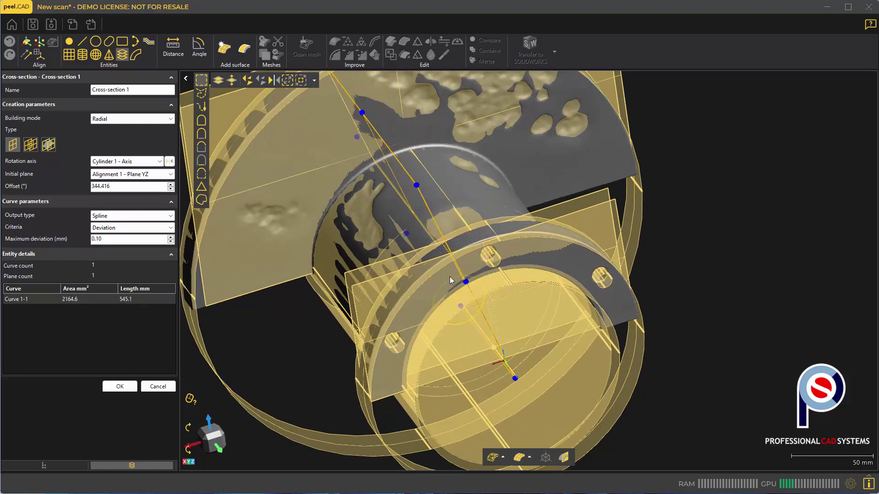
pyautogui.moveTo(327, 202); pyautogui.dragTo(334, 190, button='middle')
pyautogui.moveTo(334, 189); pyautogui.dragTo(347, 197, button='right')
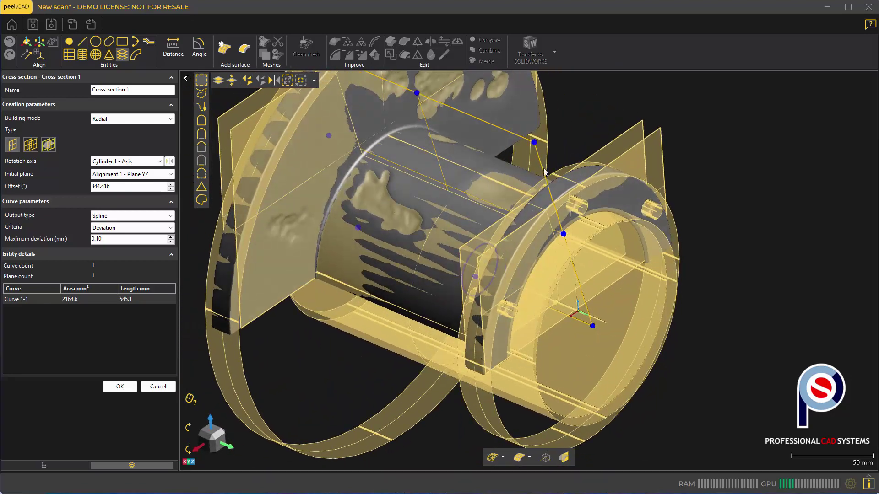
# Accept the radial cross-section of the flanged pipe and end cross-section creation
pyautogui.moveTo(347, 186); pyautogui.dragTo(367, 226, button='middle')
pyautogui.scroll(-2, 353, 186)
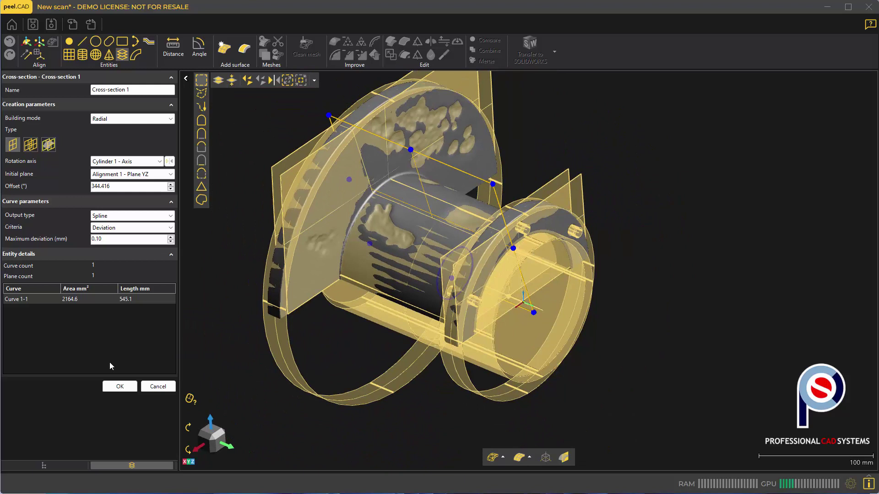
pyautogui.click(118, 387)
pyautogui.click(157, 387)
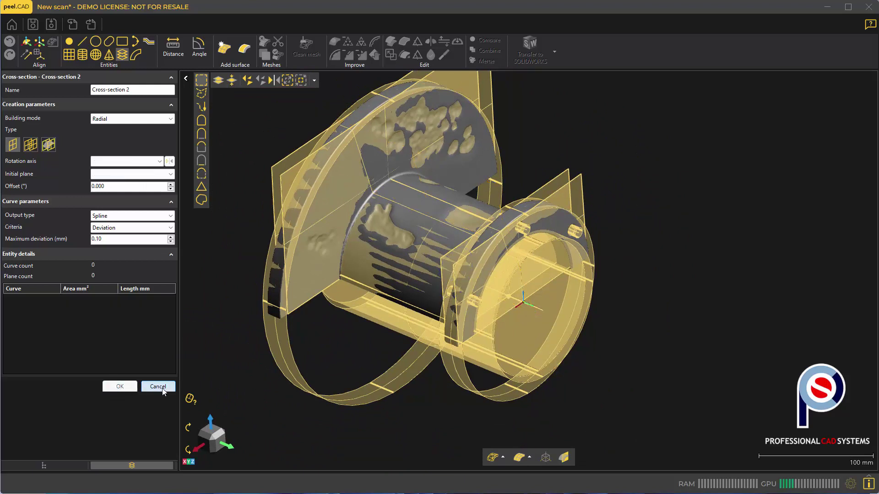
# Show only Cross-section 1, hiding the mesh and other entities, and examine the flange and pipe profile from several angles
pyautogui.click(17, 99)
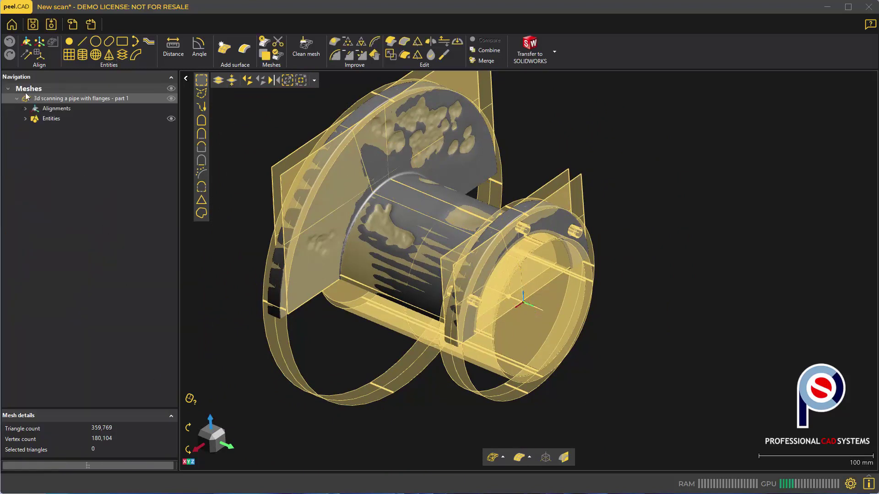
pyautogui.click(25, 119)
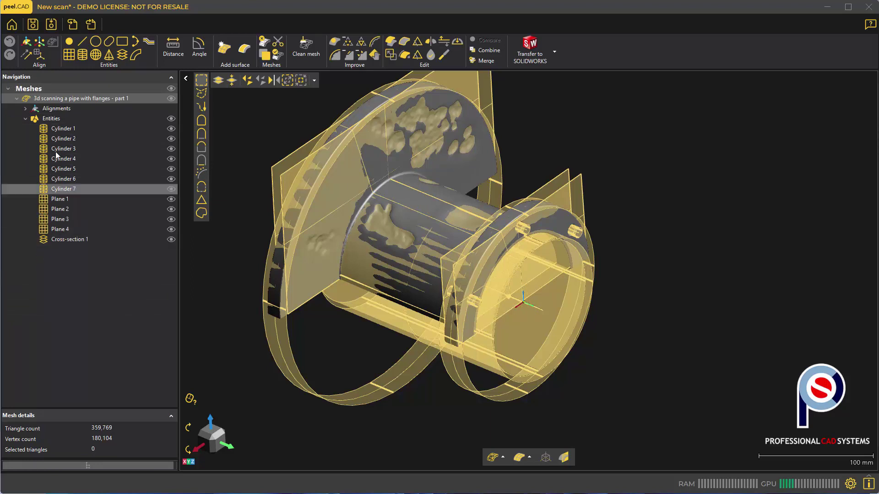
pyautogui.click(44, 239)
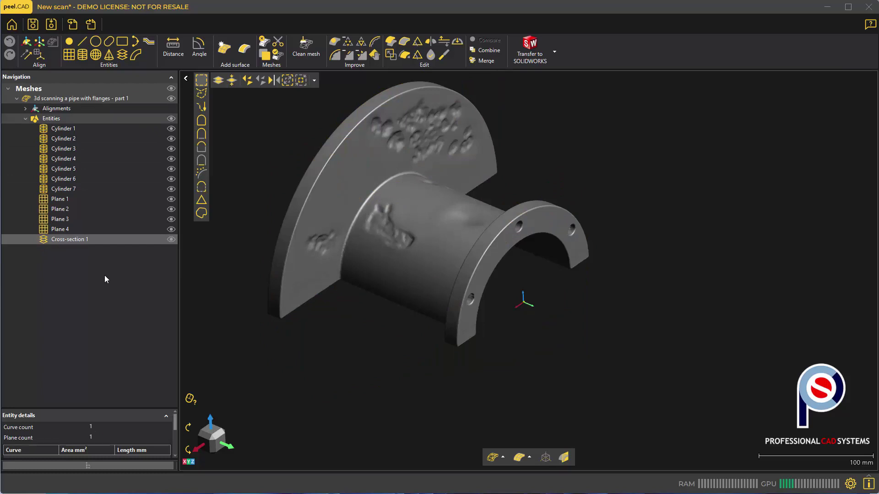
pyautogui.scroll(5, 417, 300)
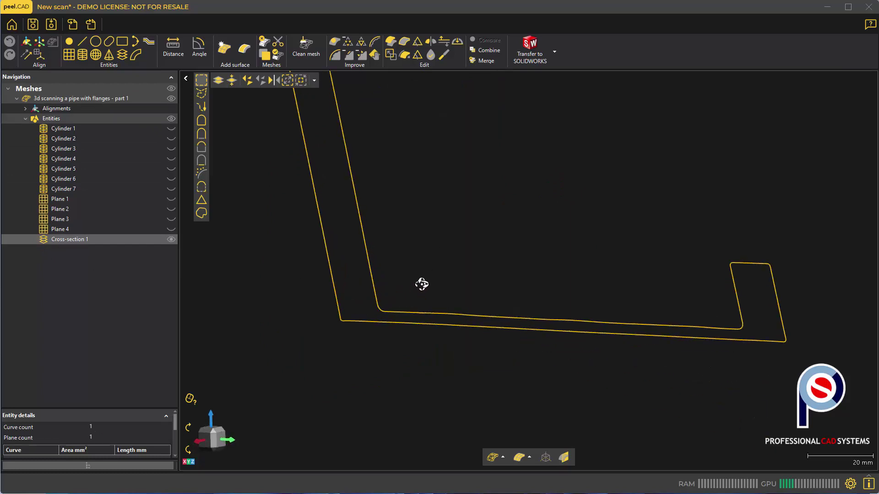
pyautogui.moveTo(422, 284); pyautogui.dragTo(435, 282, button='middle')
pyautogui.scroll(-2, 434, 280)
pyautogui.moveTo(350, 182); pyautogui.dragTo(349, 195, button='middle')
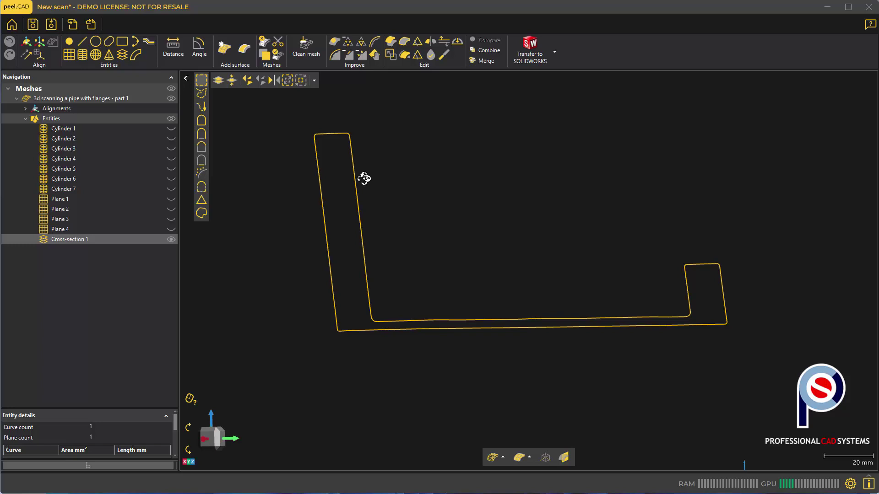
pyautogui.moveTo(364, 179); pyautogui.dragTo(384, 180)
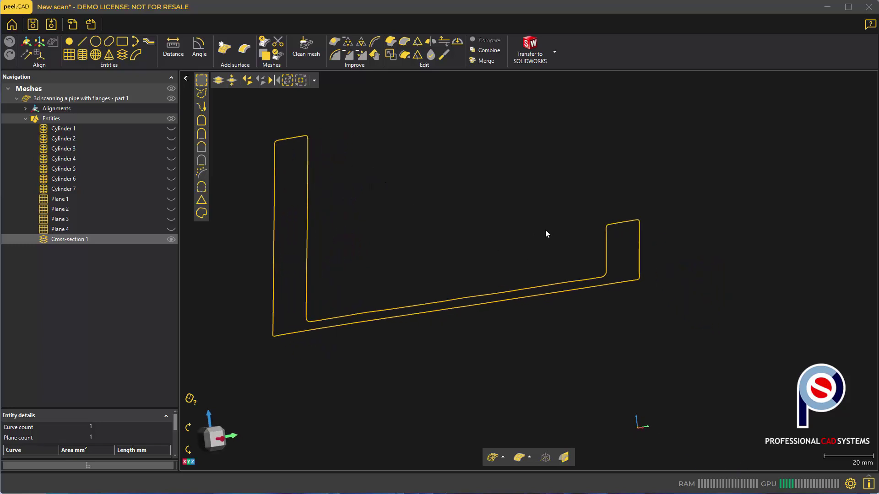
pyautogui.scroll(-2, 547, 236)
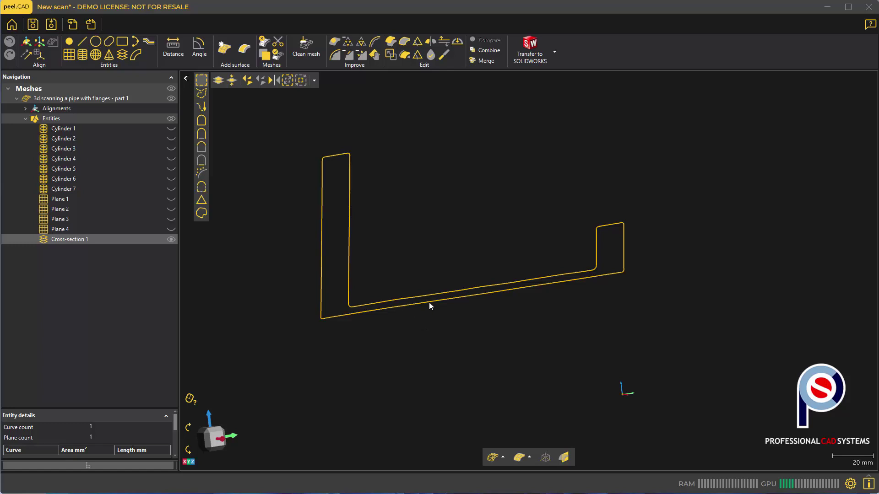
pyautogui.moveTo(432, 298); pyautogui.dragTo(381, 237)
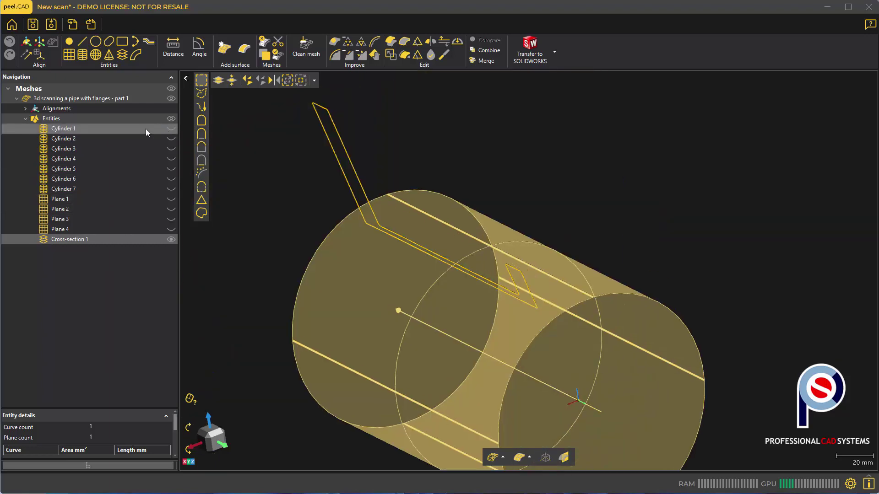
# Make Cylinder 1 through Plane 4 visible again together with Cross-section 1, leaving the mesh hidden
pyautogui.click(146, 129)
pyautogui.keyDown('shift'); pyautogui.click(138, 228); pyautogui.keyUp('shift')
pyautogui.click(170, 229)
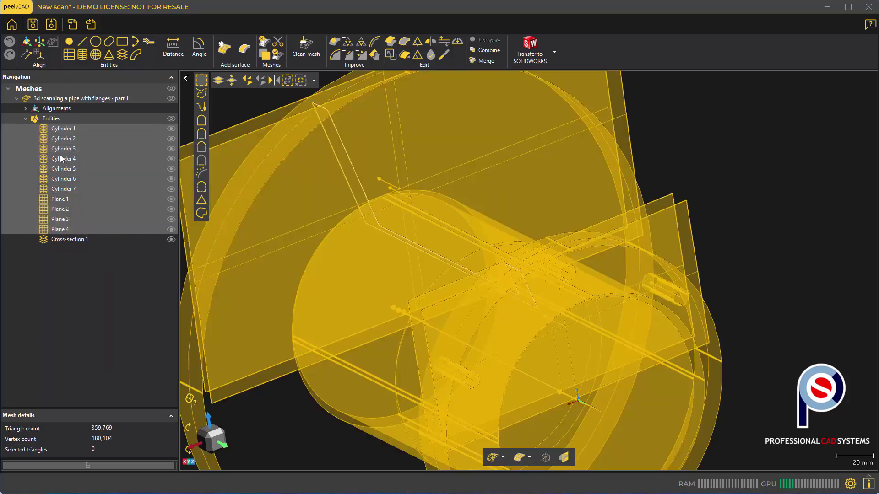
pyautogui.click(48, 119)
pyautogui.scroll(-5, 334, 212)
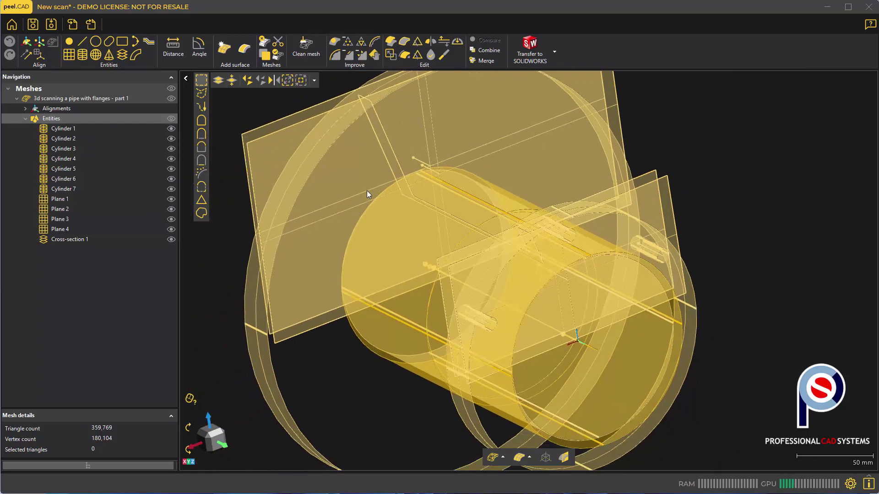
pyautogui.scroll(-5, 369, 194)
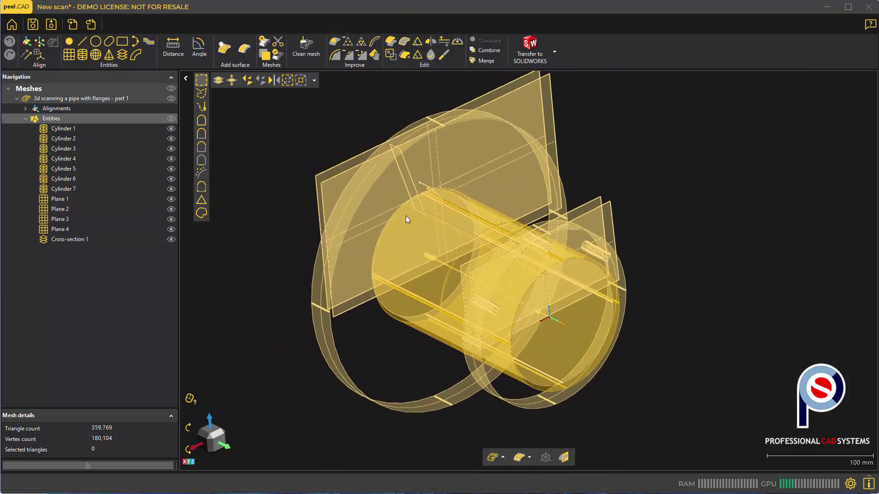
pyautogui.moveTo(406, 216); pyautogui.dragTo(412, 214)
pyautogui.moveTo(423, 214); pyautogui.dragTo(430, 226, button='middle')
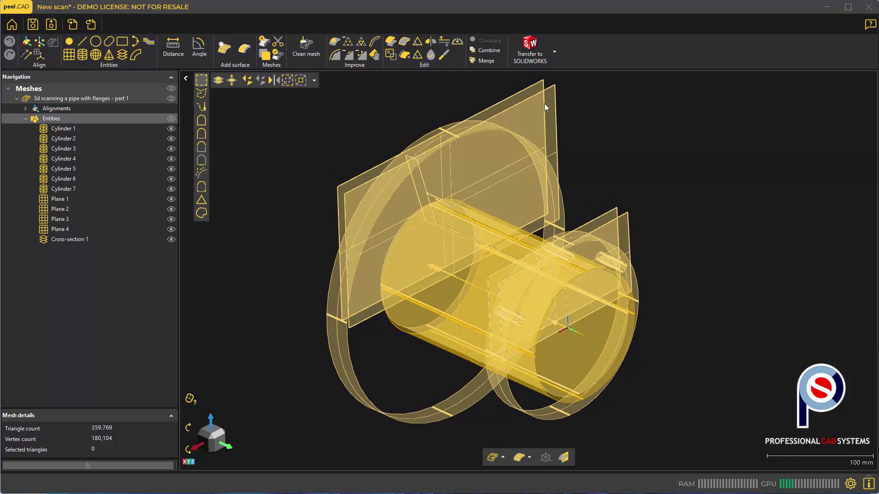
# Transfer the complete set of entities, including cylinders, planes and the cross-section, to SOLIDWORKS
pyautogui.rightClick(48, 130)
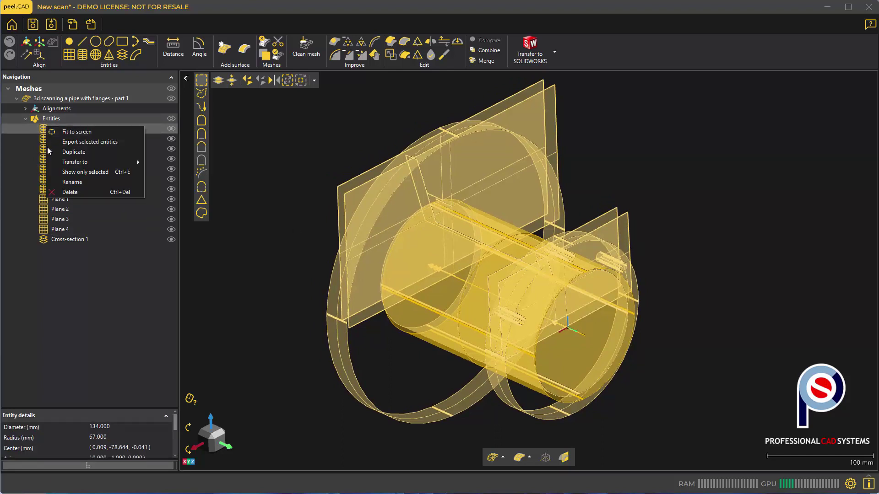
pyautogui.click(34, 119)
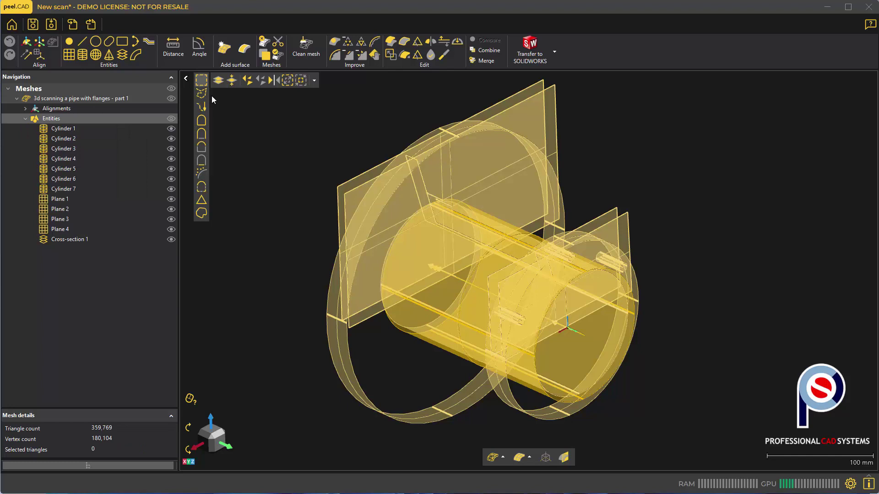
pyautogui.click(553, 59)
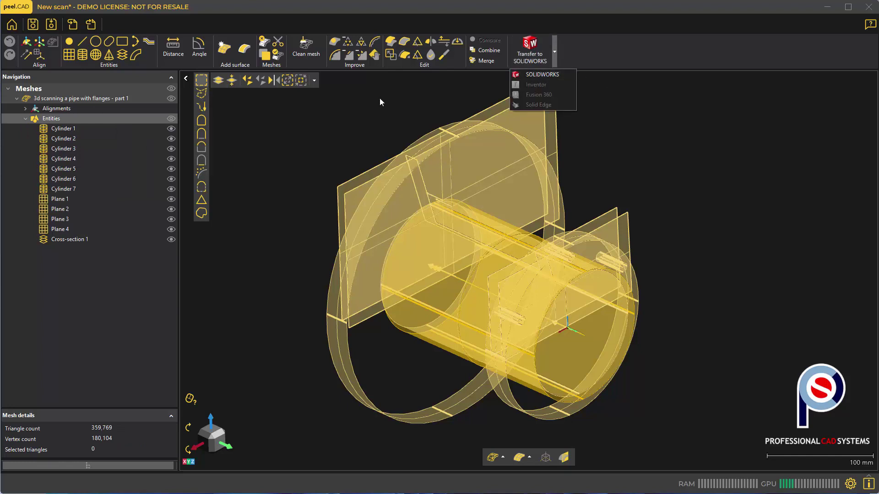
pyautogui.click(54, 130)
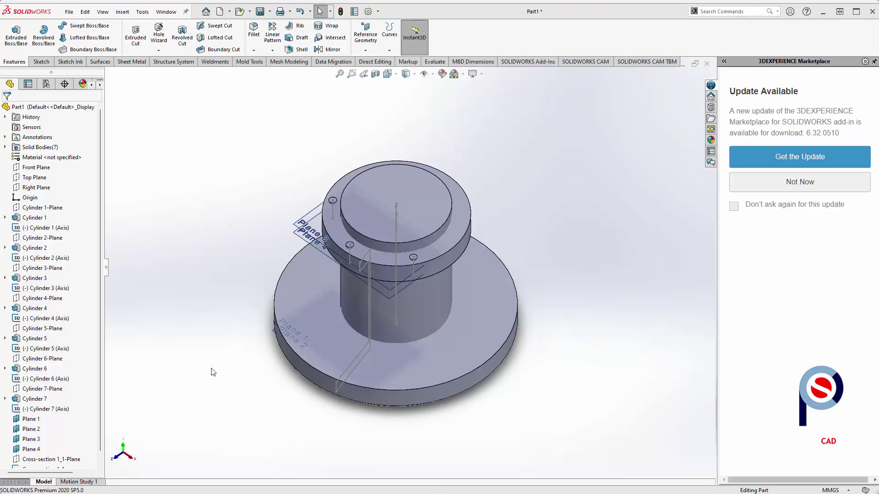
# Set up an Intersect in SOLIDWORKS with Plane 2, Plane 1 and the large flange body Cylinder 3
pyautogui.moveTo(232, 359); pyautogui.dragTo(280, 277, button='middle')
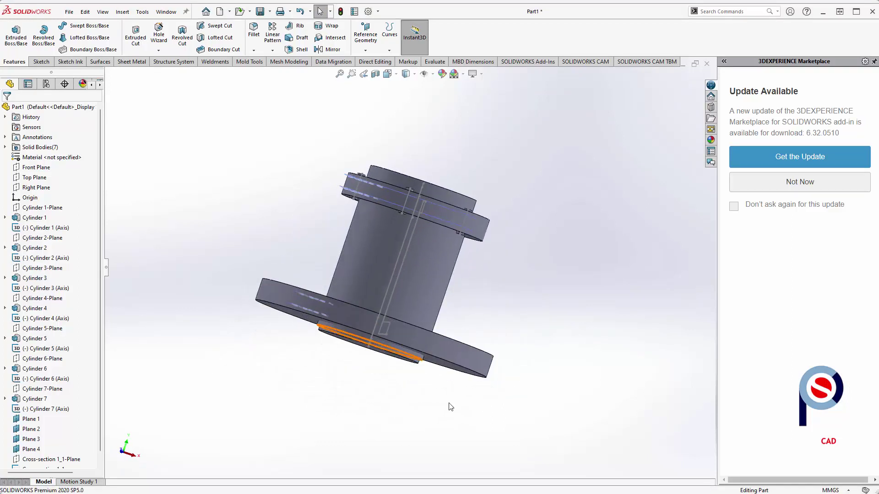
pyautogui.moveTo(613, 446); pyautogui.dragTo(425, 108, button='middle')
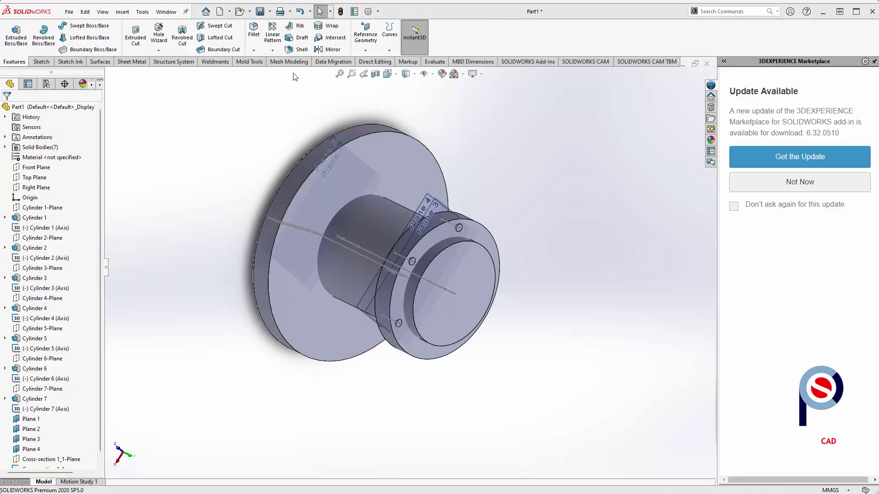
pyautogui.click(332, 33)
pyautogui.moveTo(321, 176); pyautogui.dragTo(353, 207, button='middle')
pyautogui.scroll(-2, 353, 195)
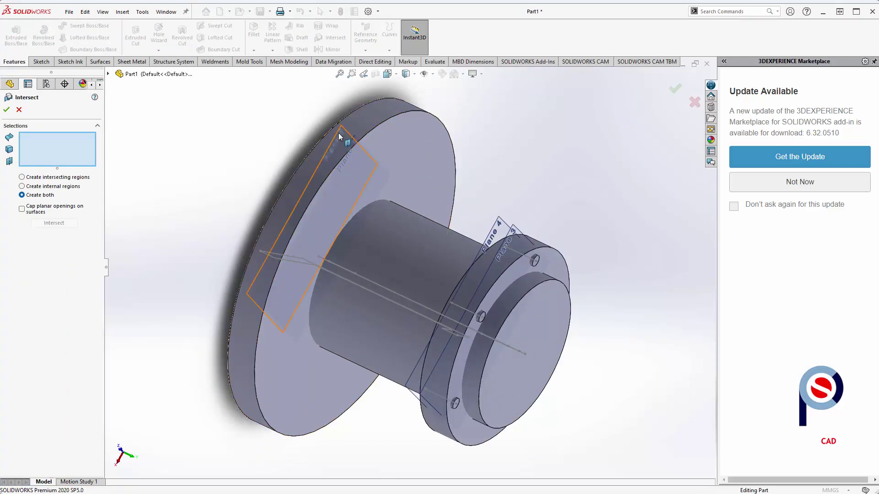
pyautogui.click(354, 142)
pyautogui.click(358, 143)
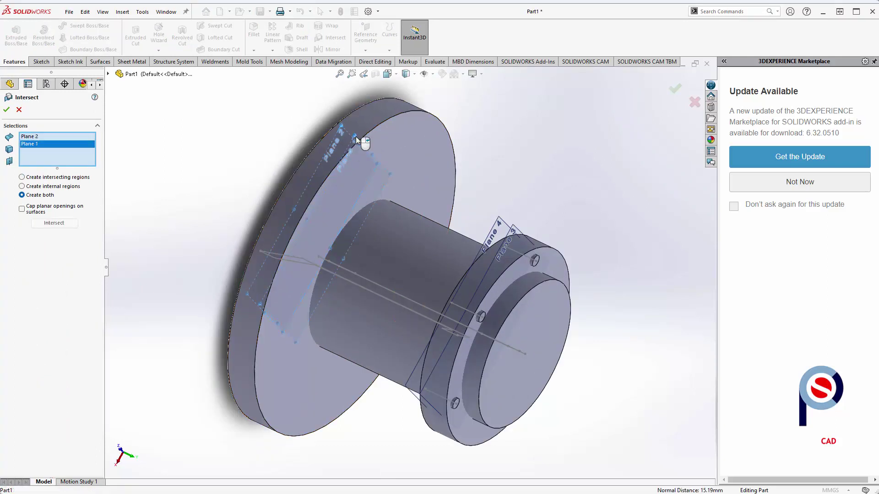
pyautogui.click(377, 130)
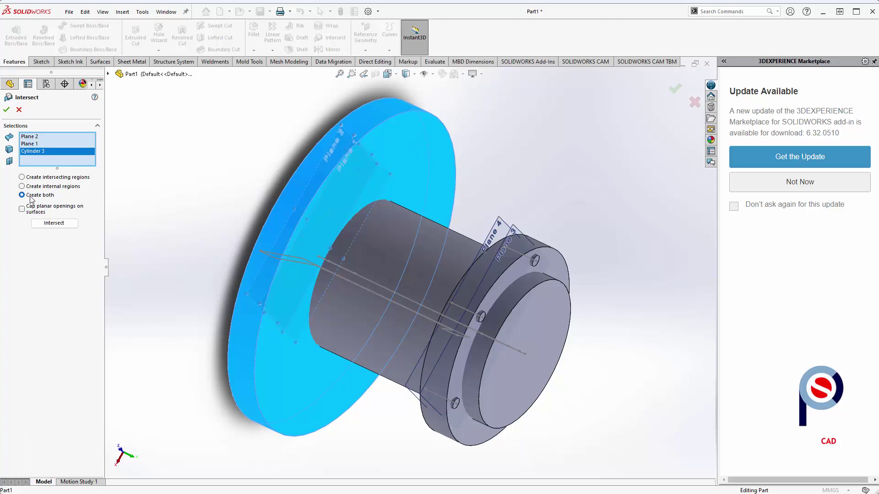
# Compute the large flange's regions, exclude Regions 2 and 3, turn off result merging and accept the Intersect
pyautogui.click(52, 224)
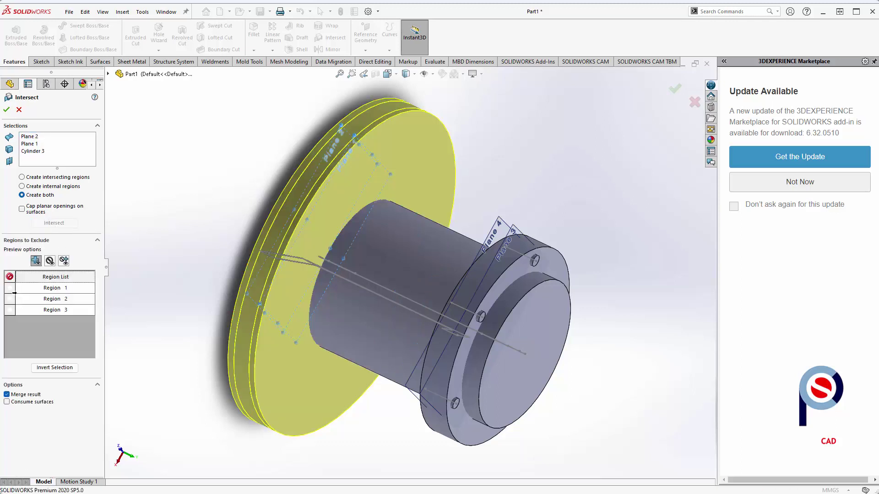
pyautogui.click(10, 300)
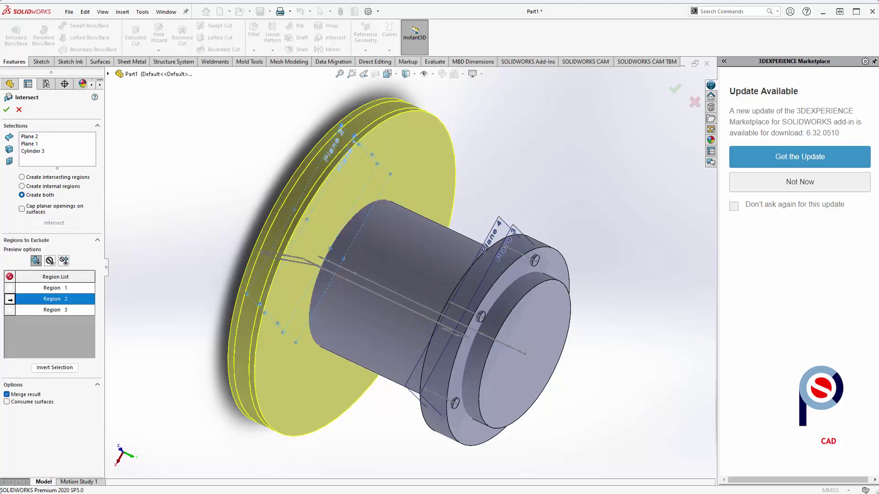
pyautogui.click(10, 300)
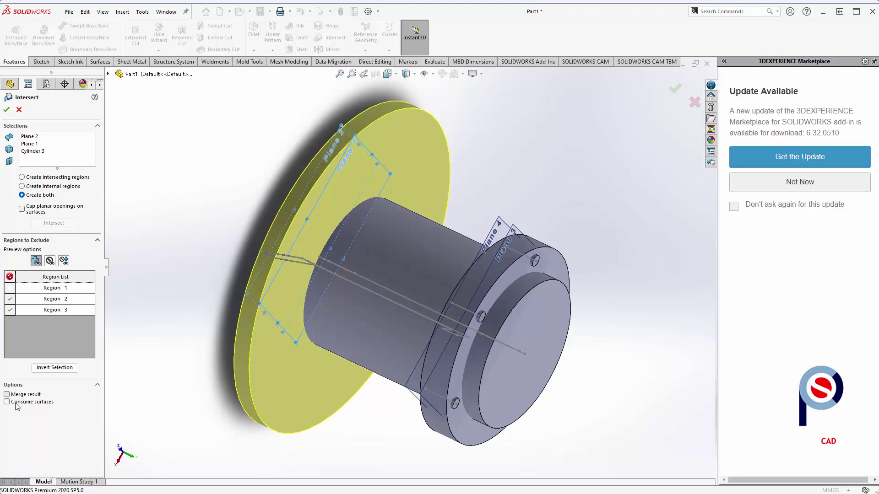
pyautogui.click(8, 111)
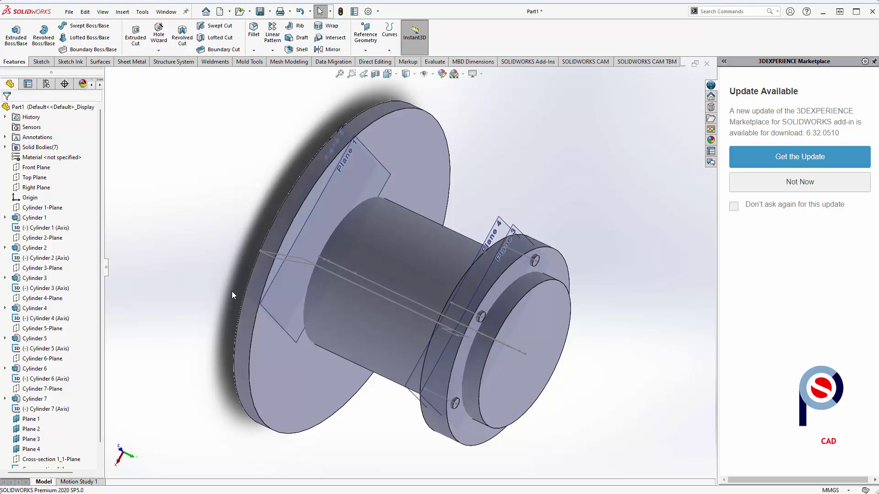
# Set up another Intersect with only Plane 3, Plane 4 and the small flange body Cylinder 4, removing the preselected large flange
pyautogui.click(329, 38)
pyautogui.click(506, 238)
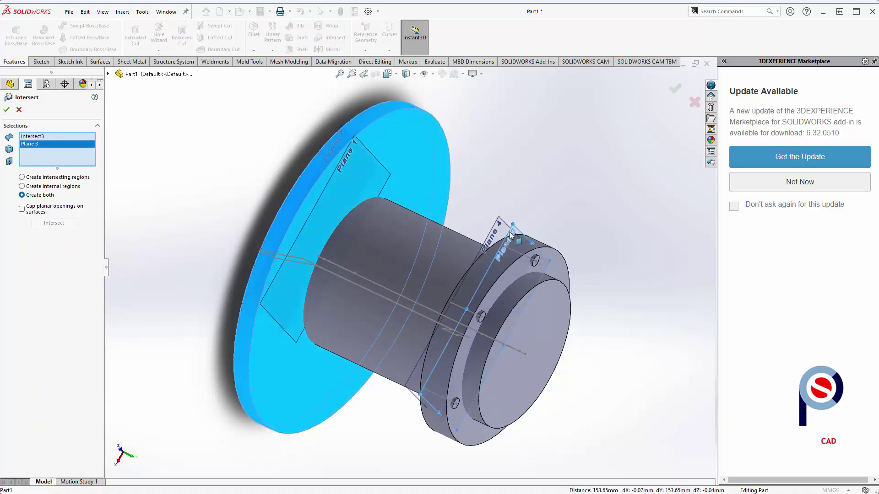
pyautogui.click(45, 138)
pyautogui.press('Delete')
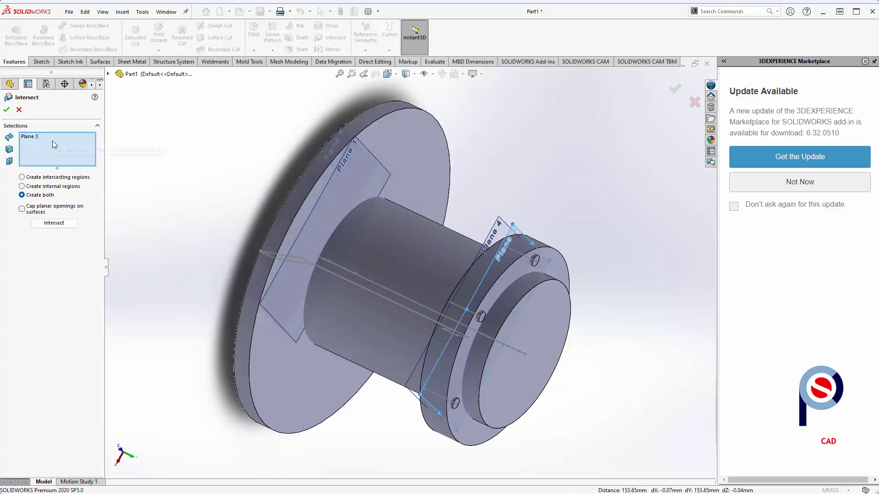
pyautogui.click(497, 237)
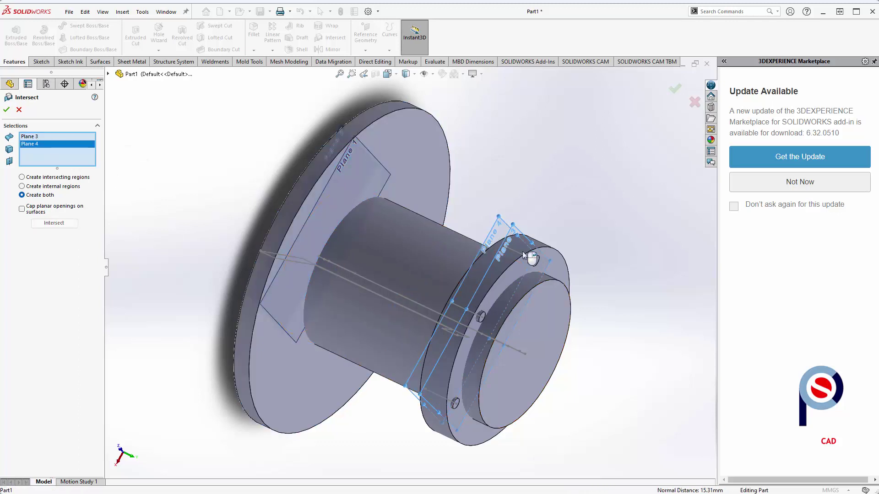
pyautogui.click(555, 256)
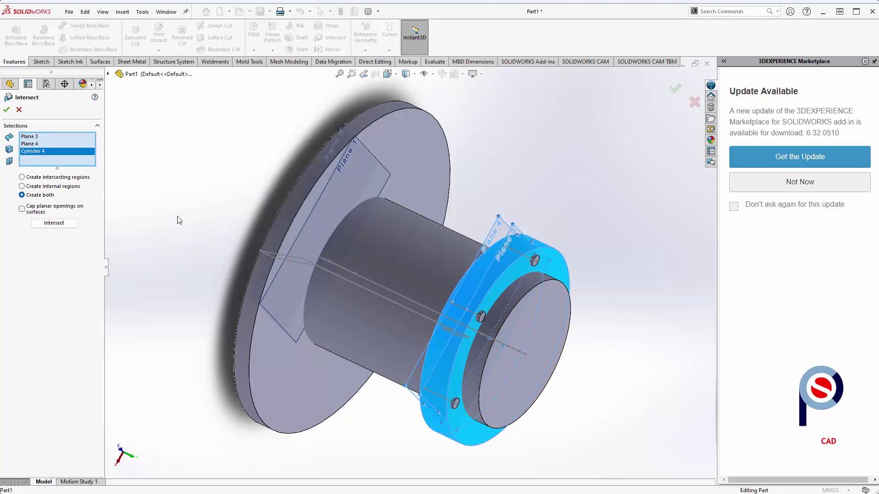
# Compute the small flange's regions, exclude Regions 2 and 3, turn off result merging and accept the Intersect
pyautogui.click(47, 223)
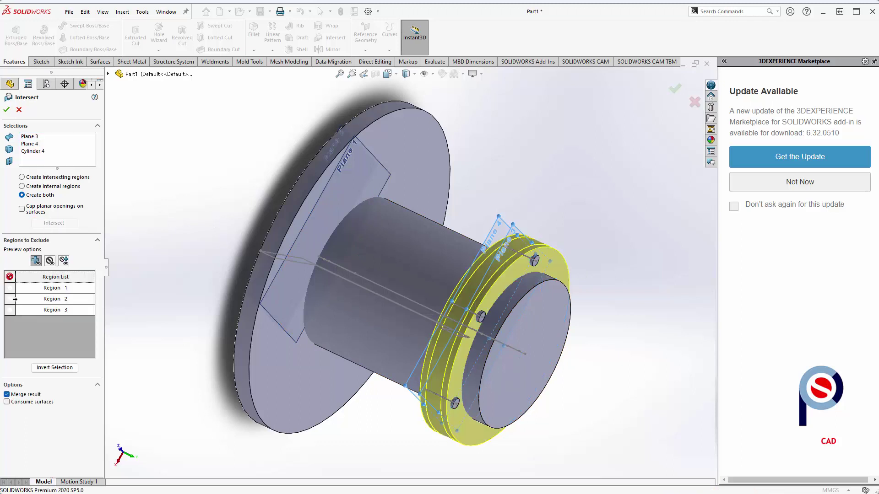
pyautogui.click(10, 299)
pyautogui.click(9, 310)
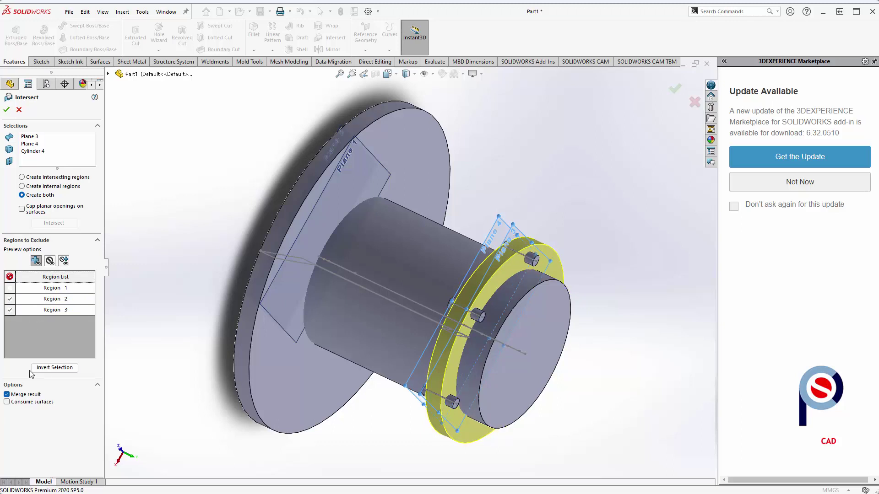
pyautogui.click(6, 110)
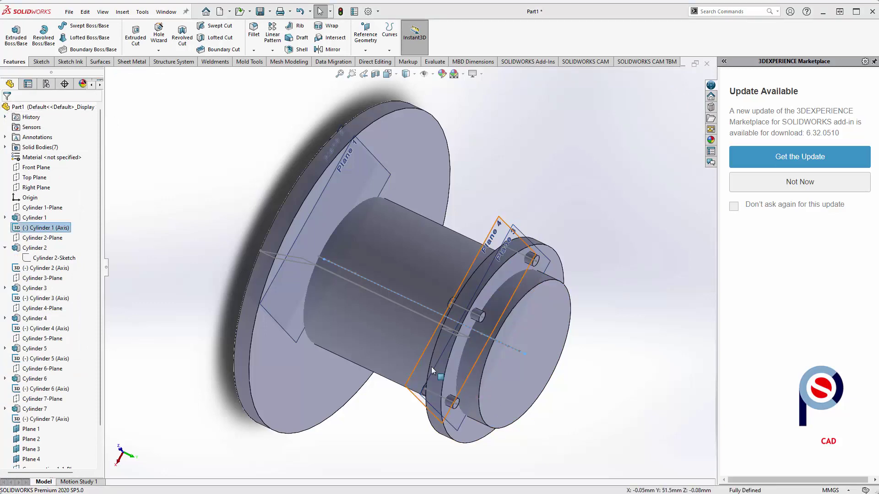
pyautogui.moveTo(391, 342); pyautogui.dragTo(412, 351, button='middle')
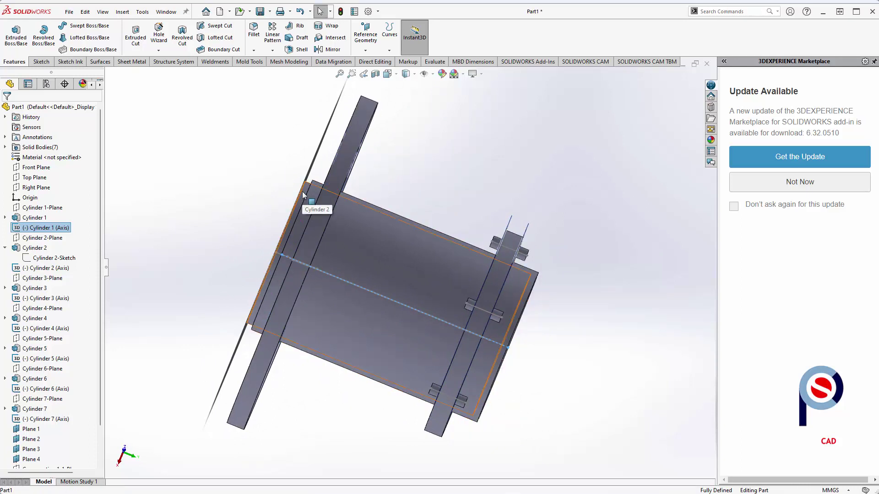
# Delete the Cylinder 2 feature from the part
pyautogui.rightClick(28, 252)
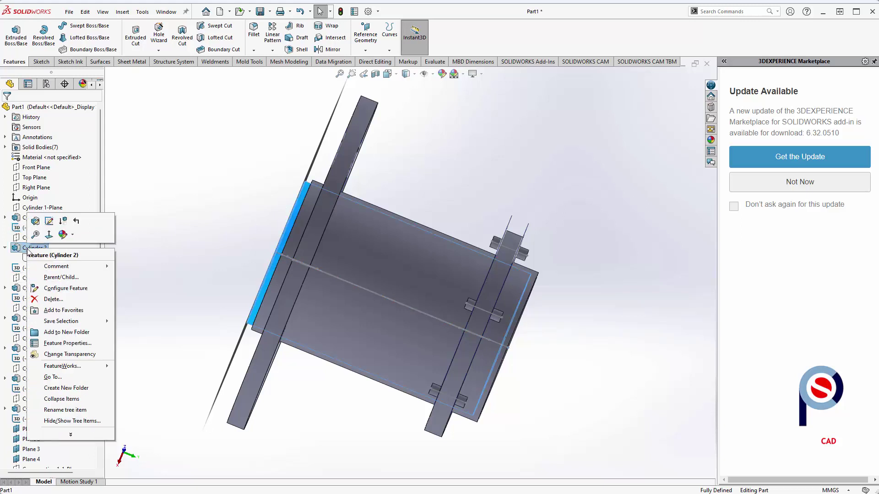
pyautogui.click(53, 299)
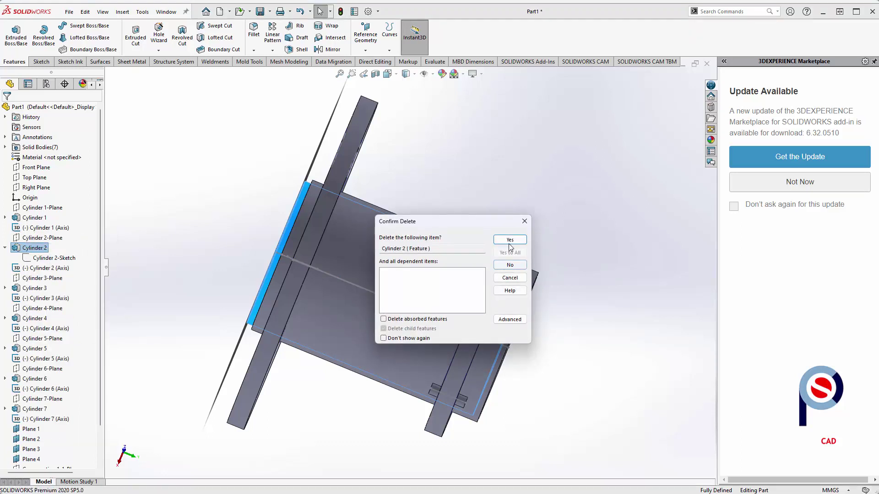
pyautogui.click(510, 241)
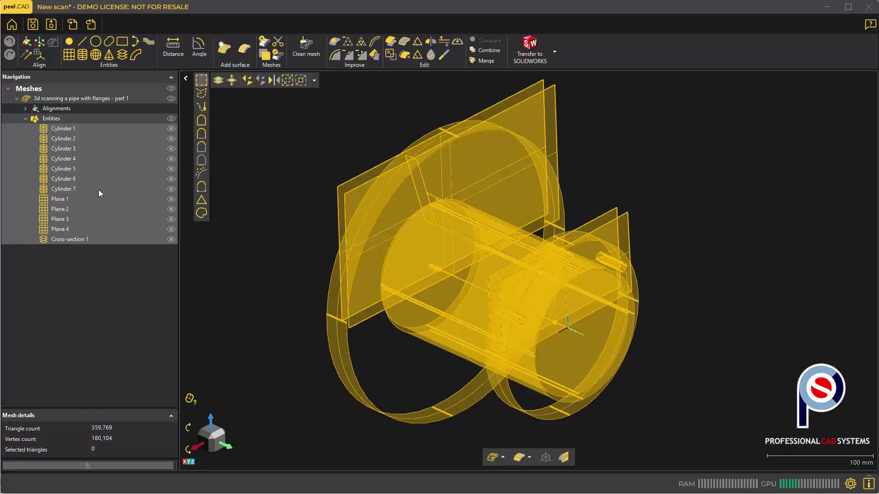
# Switch to peel.CAD, delete the Cylinder 2 entity and show the scan mesh again
pyautogui.click(64, 139)
pyautogui.click(64, 139)
pyautogui.rightClick(63, 137)
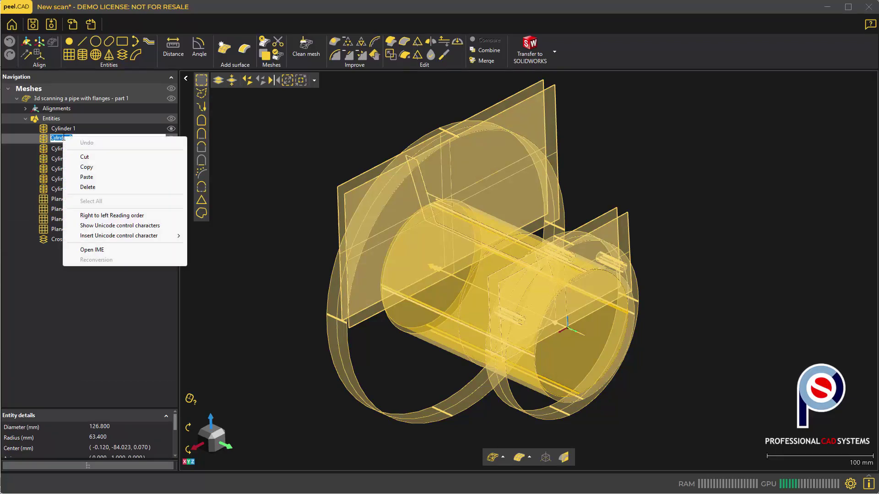
pyautogui.click(40, 136)
pyautogui.rightClick(43, 137)
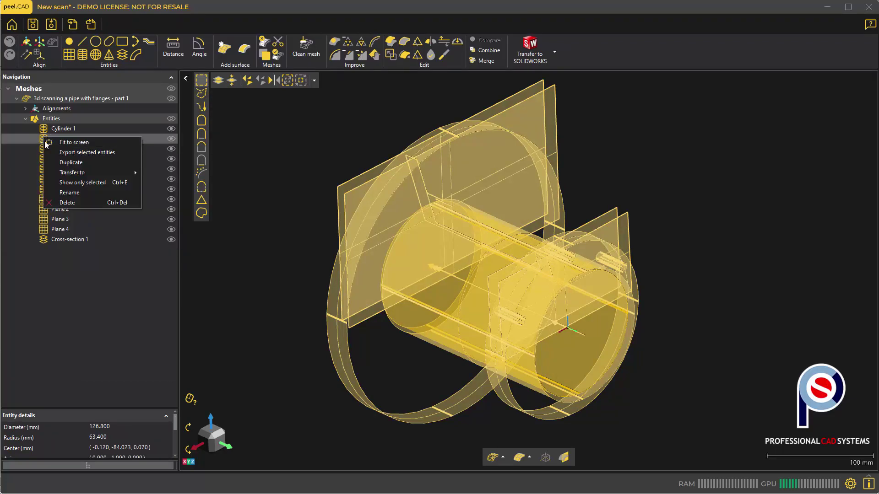
pyautogui.click(48, 203)
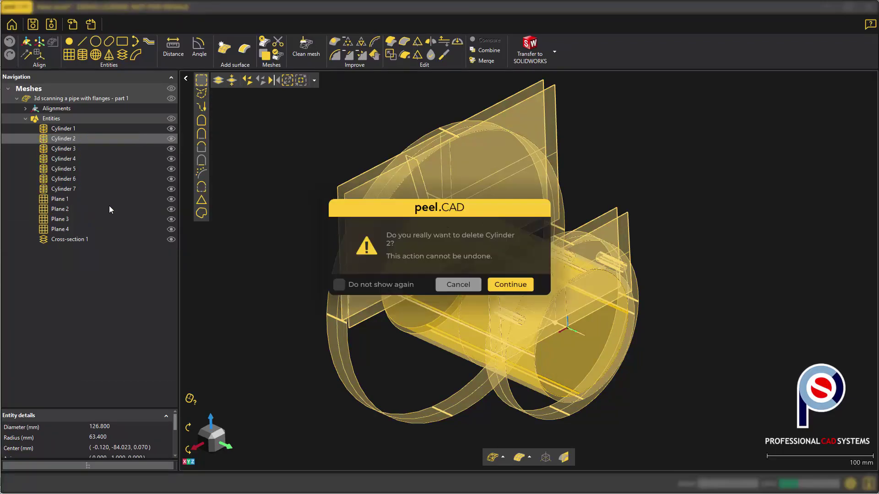
pyautogui.click(504, 289)
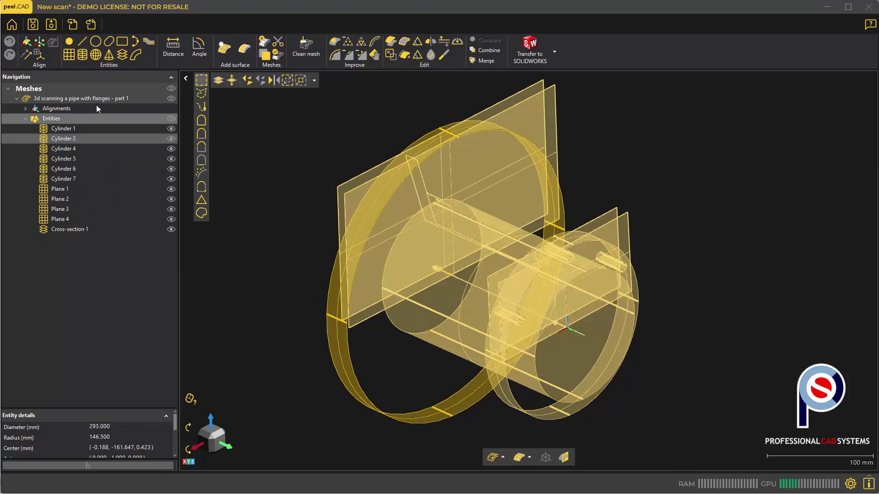
pyautogui.click(171, 98)
pyautogui.moveTo(469, 229); pyautogui.dragTo(446, 197)
pyautogui.click(82, 55)
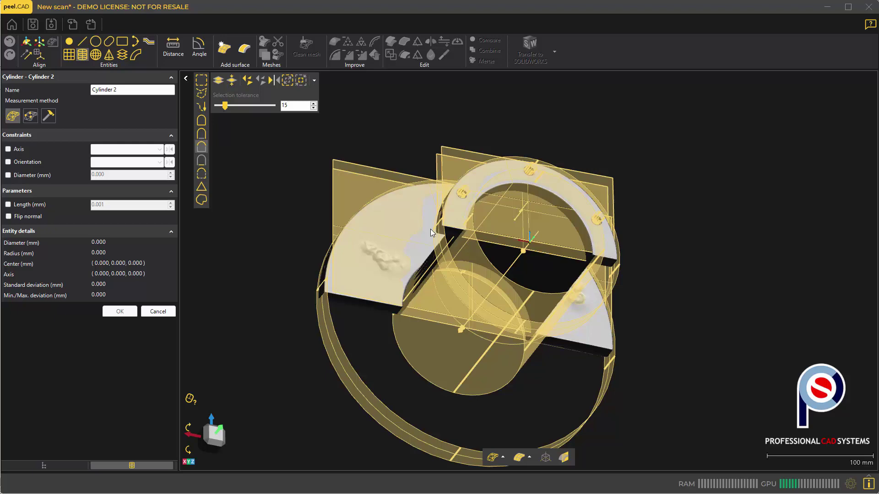
pyautogui.click(540, 262)
pyautogui.moveTo(441, 196); pyautogui.dragTo(567, 284)
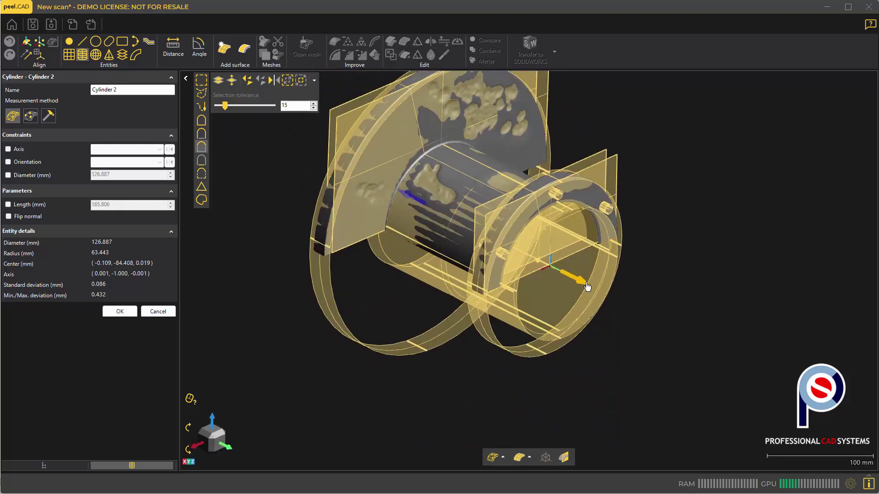
pyautogui.click(617, 300)
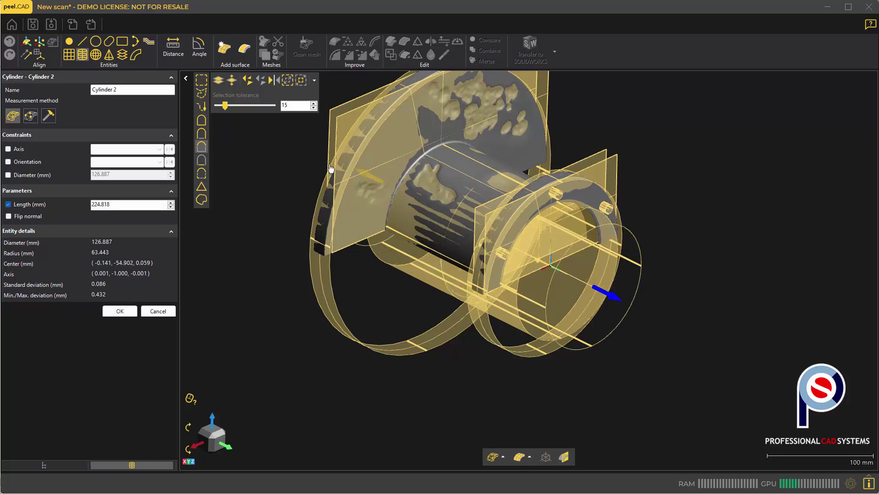
pyautogui.moveTo(334, 169); pyautogui.dragTo(334, 169)
pyautogui.moveTo(485, 248); pyautogui.dragTo(493, 246)
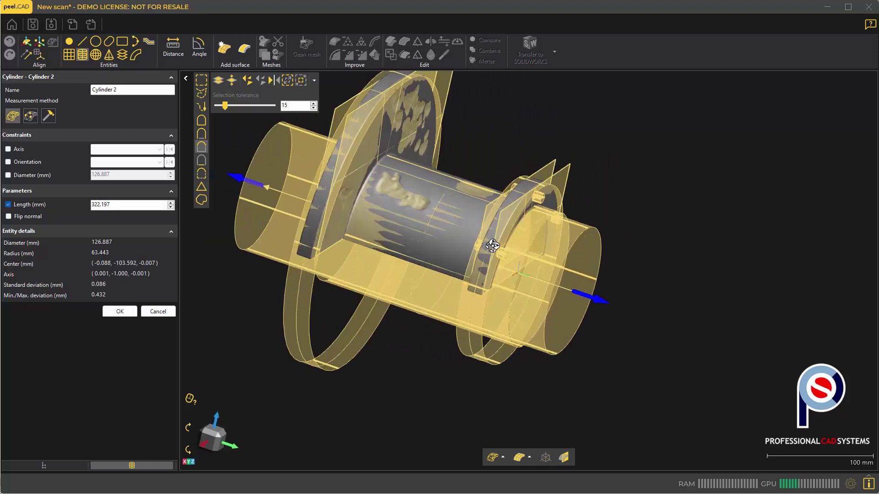
pyautogui.click(8, 162)
pyautogui.click(105, 164)
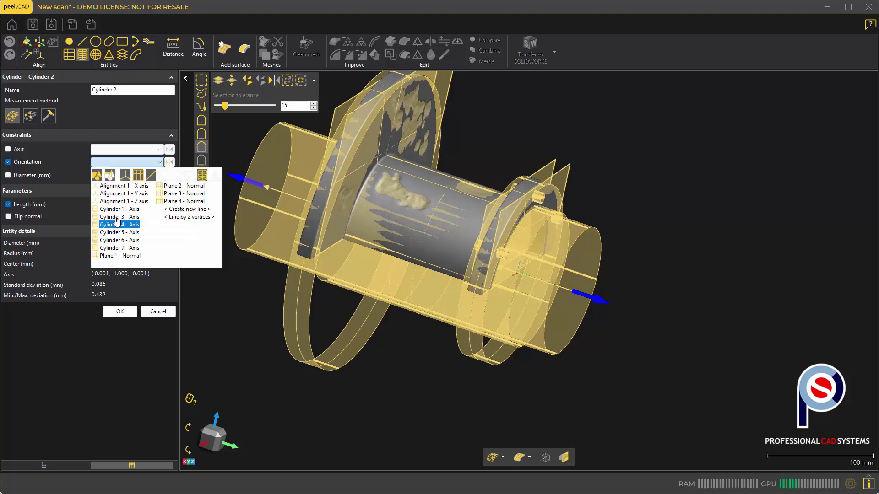
pyautogui.click(118, 209)
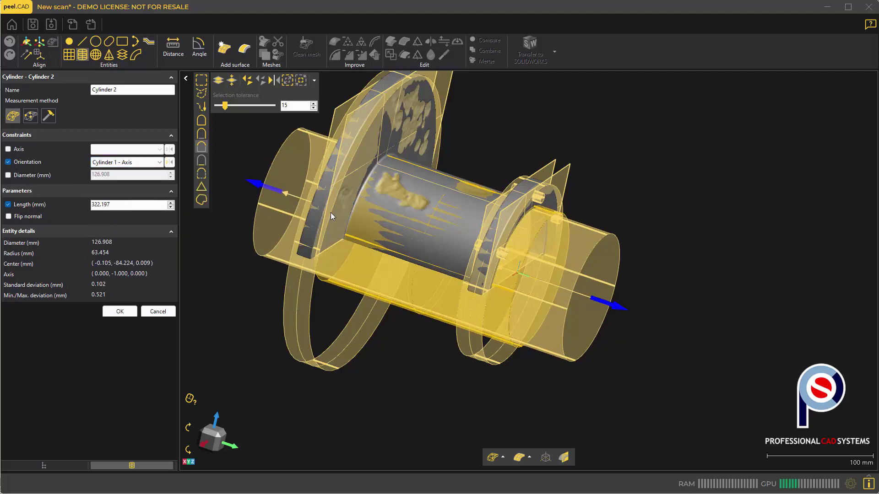
pyautogui.click(32, 175)
pyautogui.moveTo(112, 175); pyautogui.dragTo(99, 175)
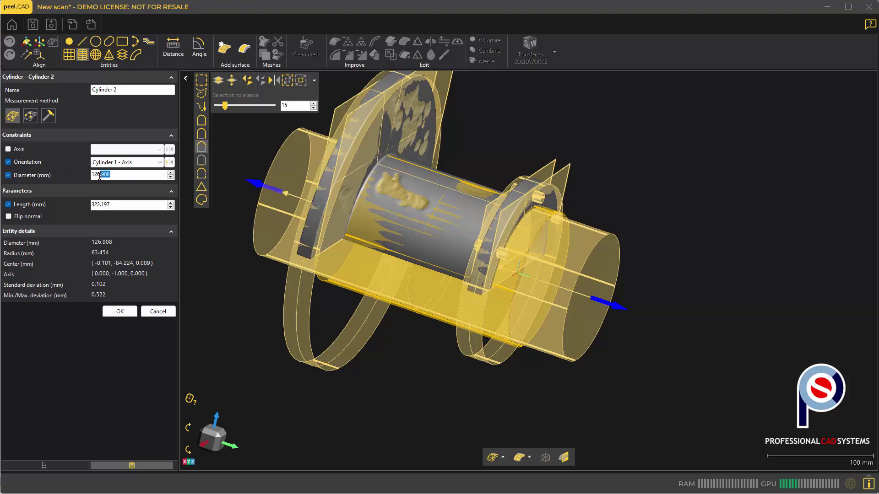
pyautogui.write('7')
pyautogui.click(160, 312)
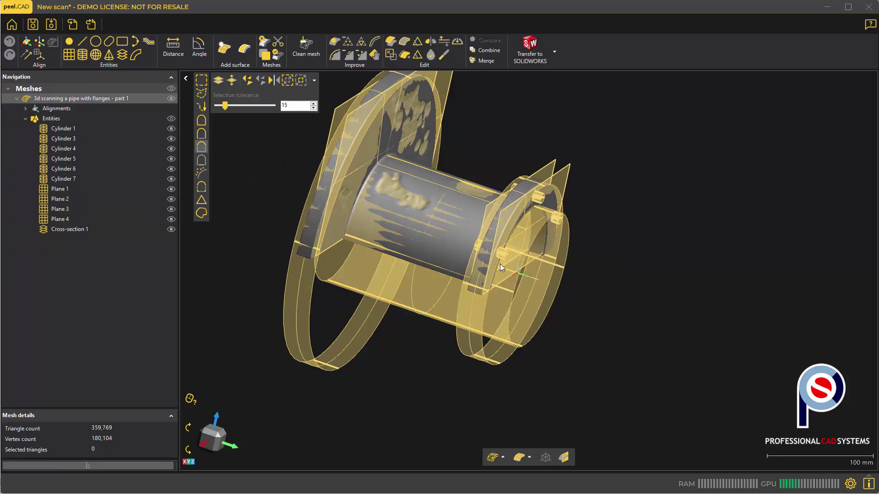
# Examine the remaining cylinder entities one by one, from Cylinder 7 to Cylinder 1, and their diameters
pyautogui.moveTo(499, 263); pyautogui.dragTo(459, 229, button='middle')
pyautogui.click(68, 180)
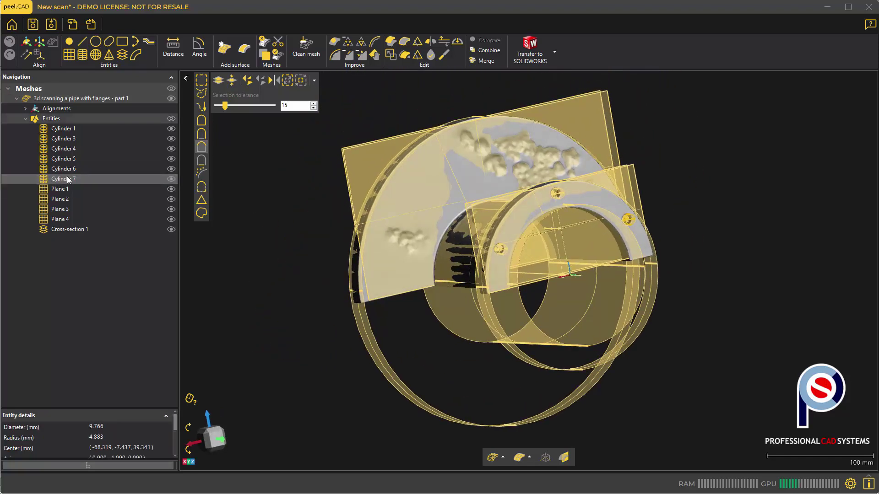
pyautogui.click(68, 168)
pyautogui.click(68, 159)
pyautogui.click(68, 148)
pyautogui.click(68, 139)
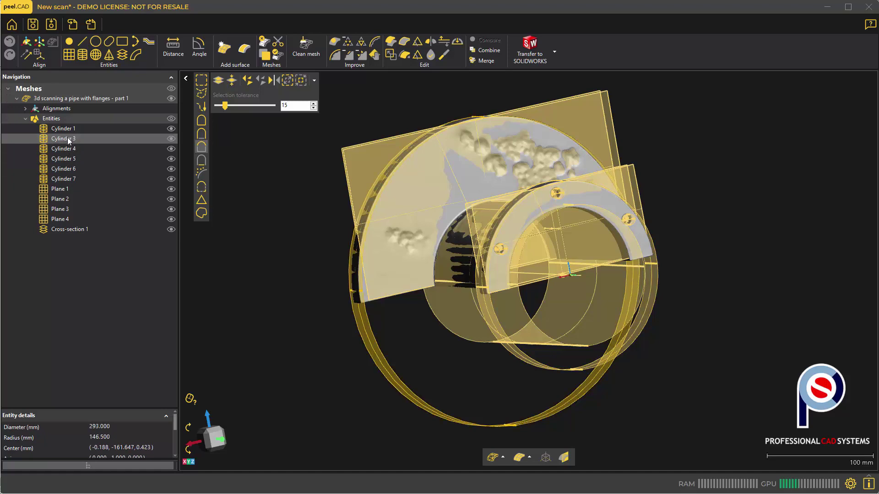
pyautogui.click(69, 130)
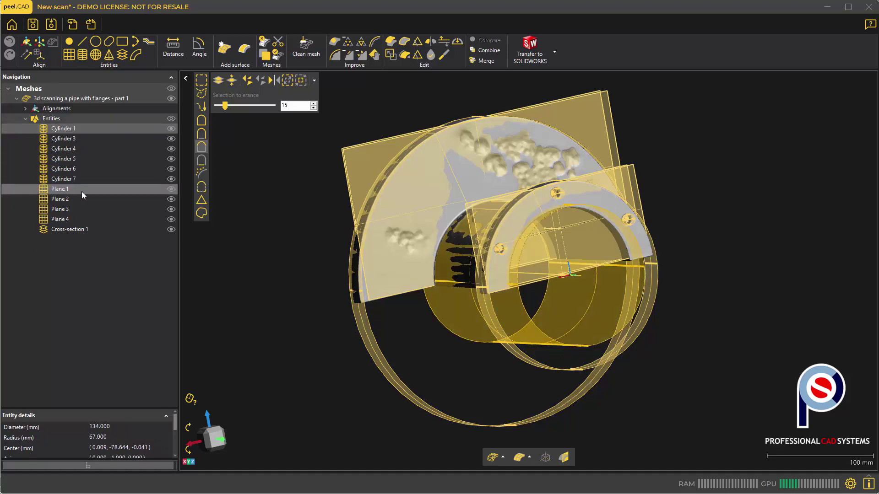
# Fit a new cylinder to the pipe's inner surface and constrain its orientation to the Cylinder 1 axis
pyautogui.moveTo(328, 220); pyautogui.dragTo(364, 201, button='middle')
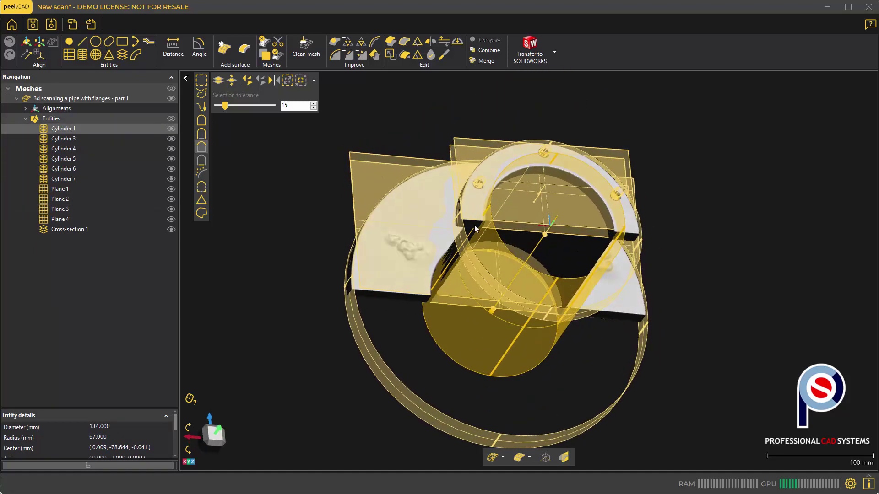
pyautogui.click(82, 55)
pyautogui.click(558, 243)
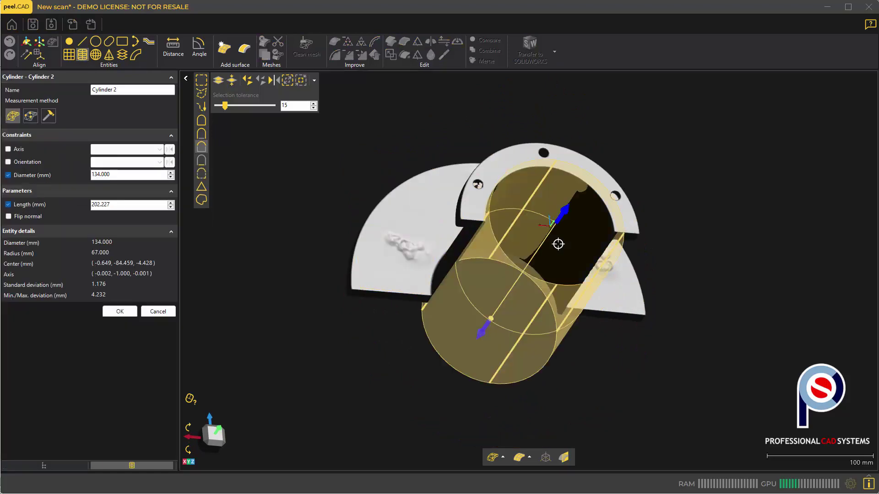
pyautogui.click(117, 162)
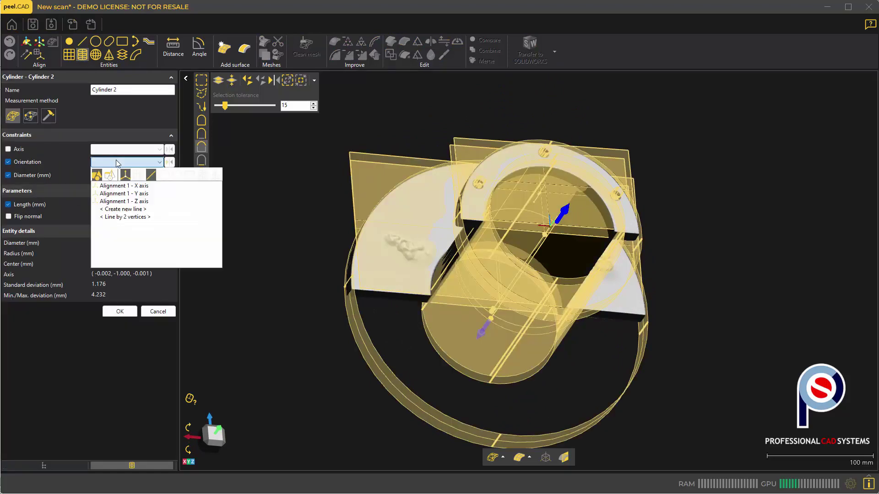
pyautogui.click(110, 174)
pyautogui.click(117, 209)
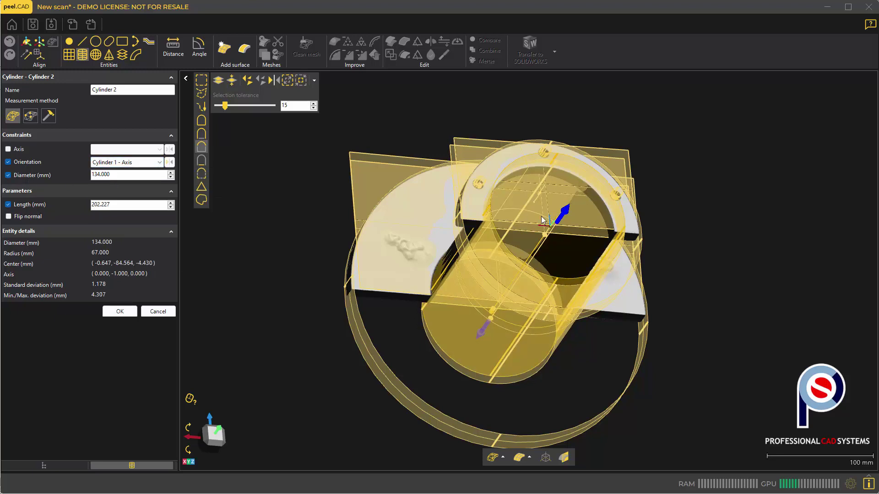
# Lengthen the new inner cylinder at both ends beyond the flanges to about 358 mm
pyautogui.moveTo(564, 211); pyautogui.dragTo(585, 178)
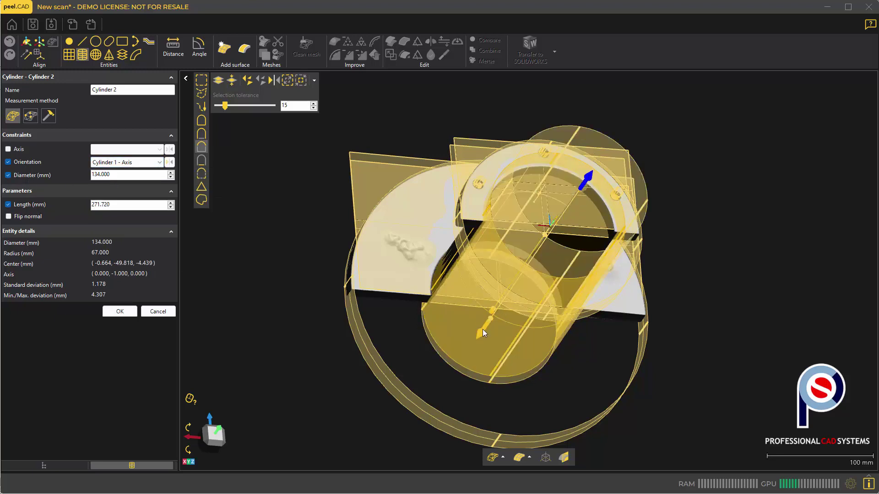
pyautogui.moveTo(475, 340); pyautogui.dragTo(459, 362)
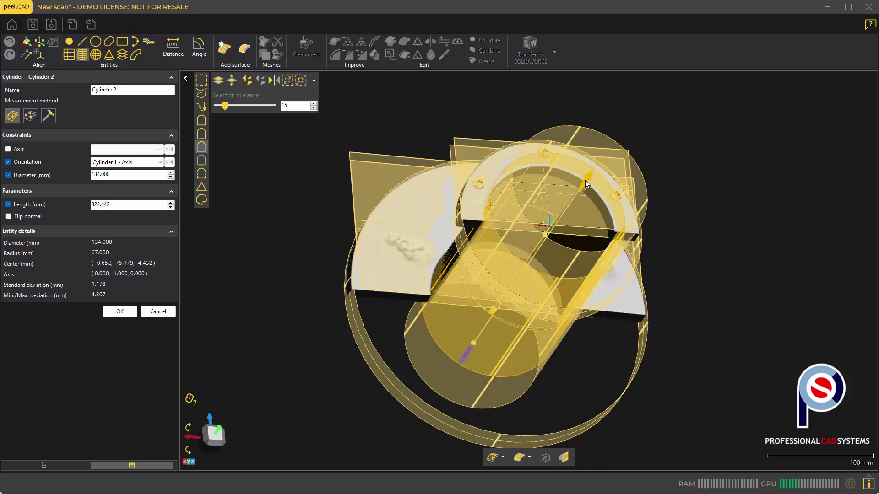
pyautogui.moveTo(487, 172); pyautogui.dragTo(507, 187)
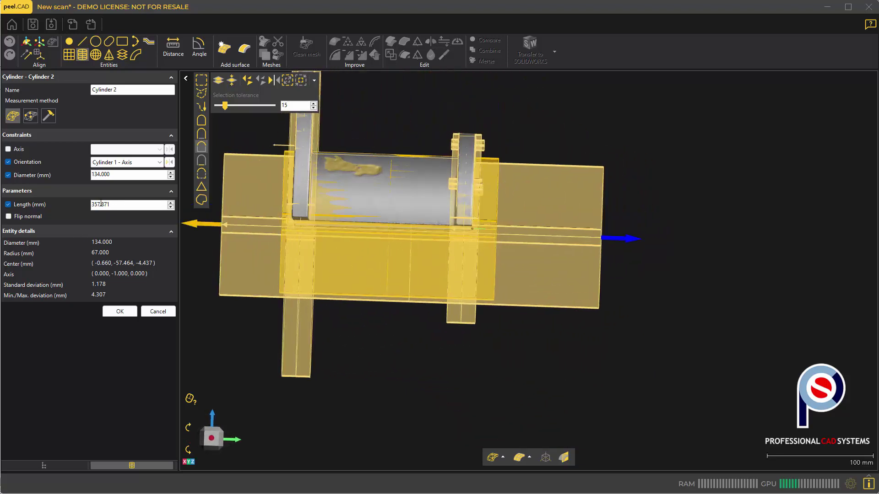
# Constrain the inner cylinder's diameter to 127 mm and accept the entity
pyautogui.click(33, 176)
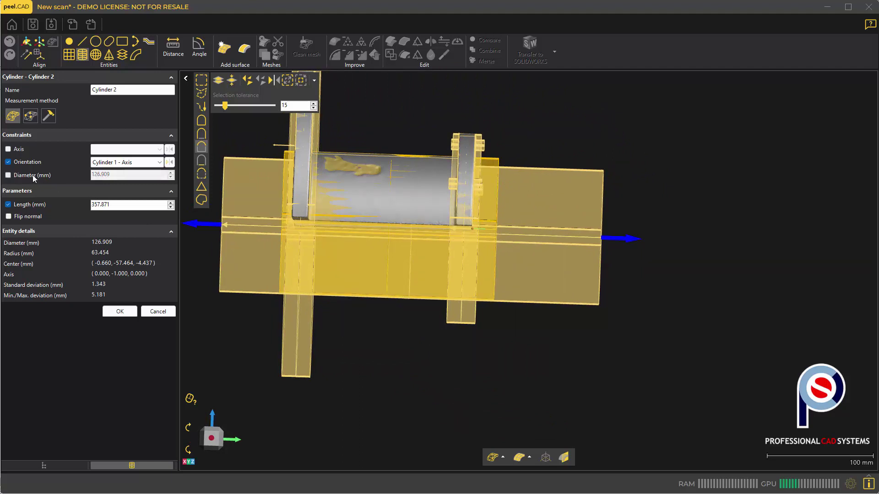
pyautogui.click(32, 176)
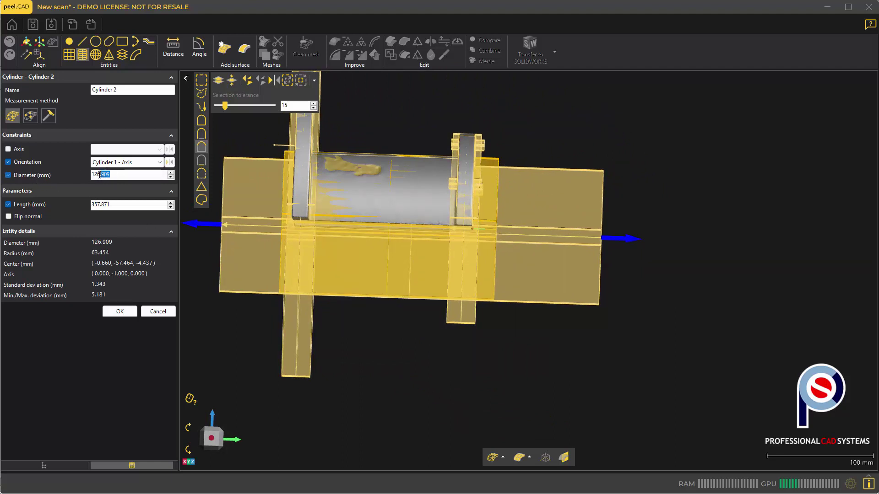
pyautogui.write('7')
pyautogui.click(118, 312)
pyautogui.click(114, 313)
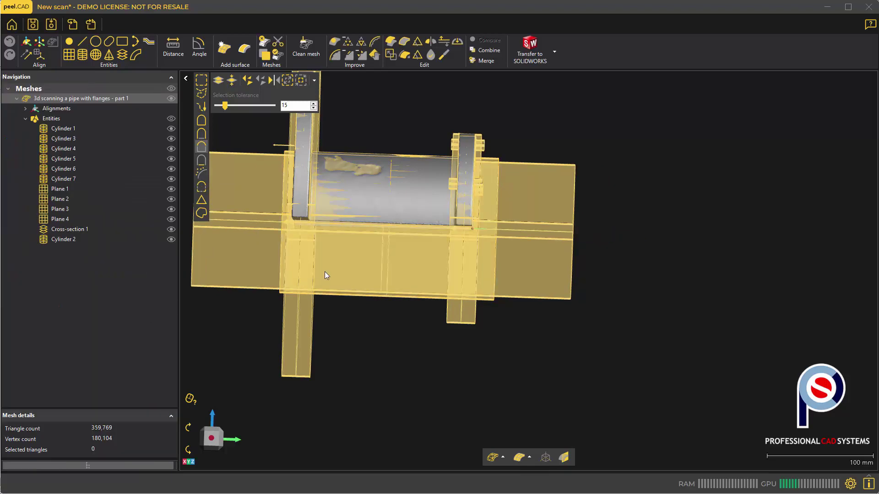
# Transfer only the new Cylinder 2 entity to SOLIDWORKS
pyautogui.moveTo(325, 272); pyautogui.dragTo(335, 263)
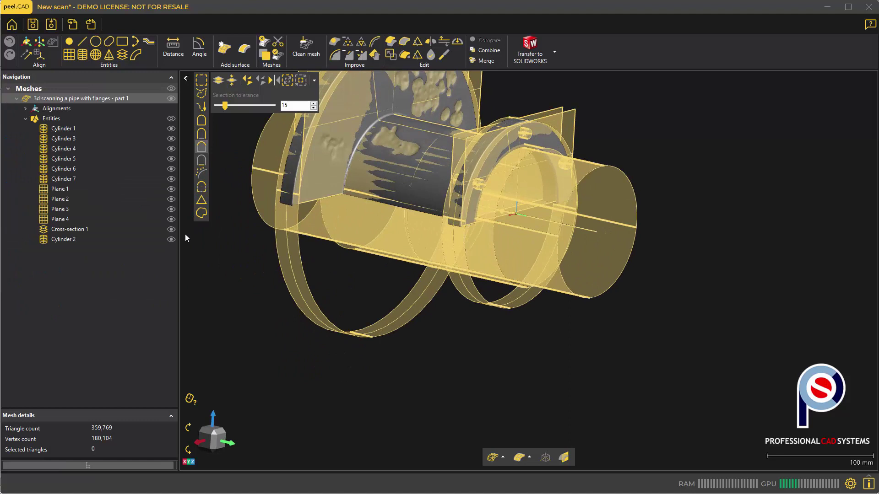
pyautogui.rightClick(73, 239)
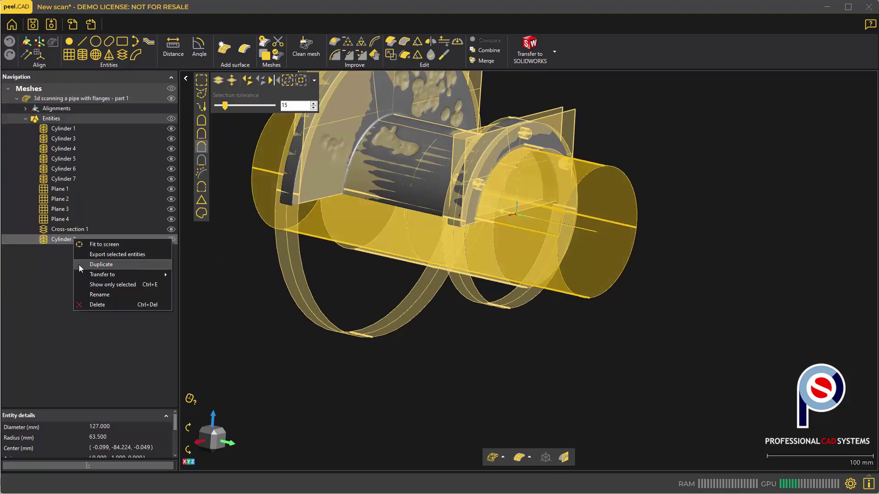
pyautogui.moveTo(81, 271)
pyautogui.click(213, 275)
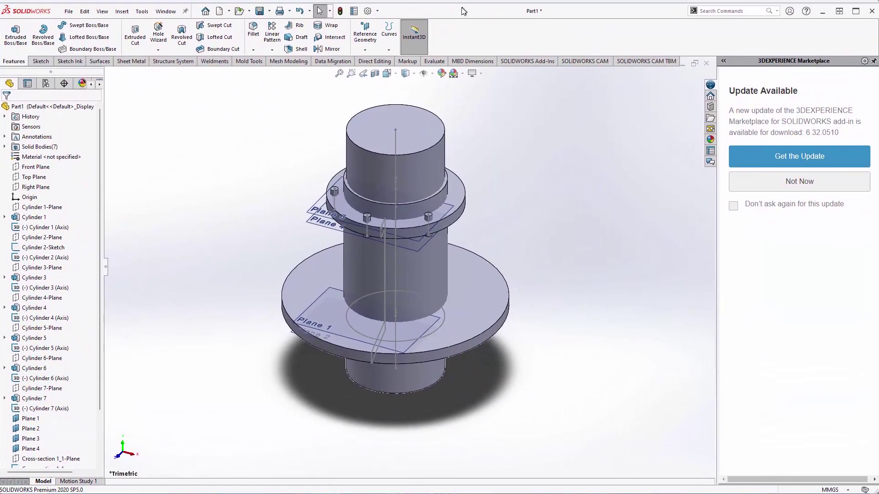
# Set up an Intersect in SOLIDWORKS with the inner cylinder body Cylinder 2 and the pipe body Cylinder 1
pyautogui.moveTo(399, 160); pyautogui.dragTo(348, 167, button='middle')
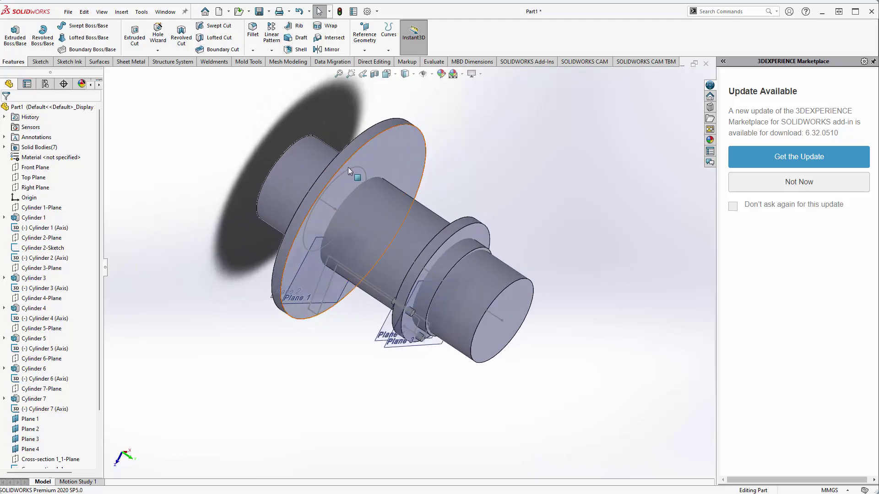
pyautogui.click(339, 41)
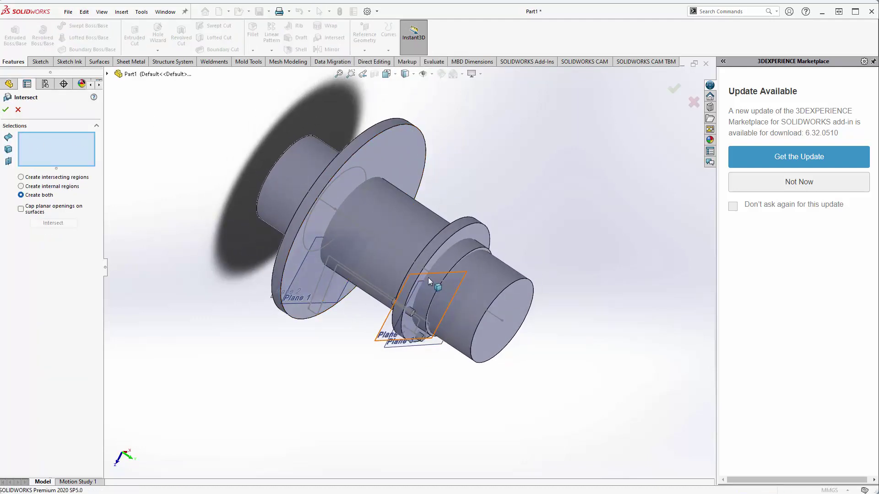
pyautogui.click(491, 283)
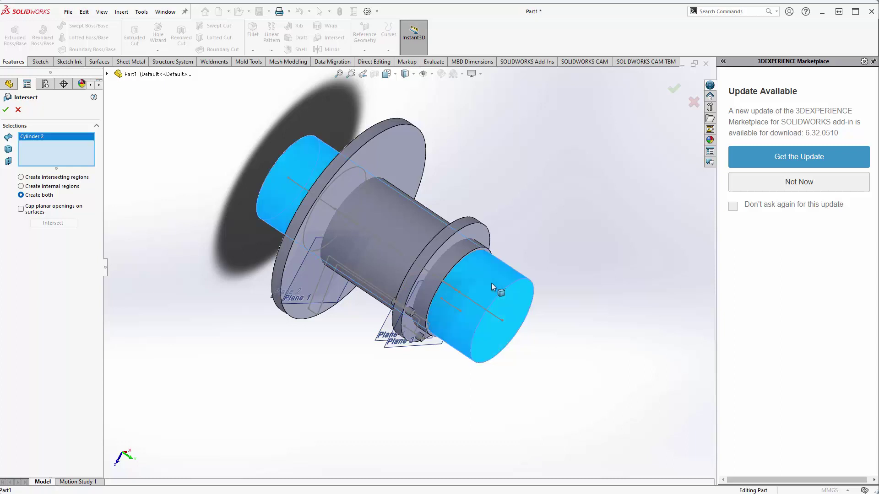
pyautogui.click(472, 249)
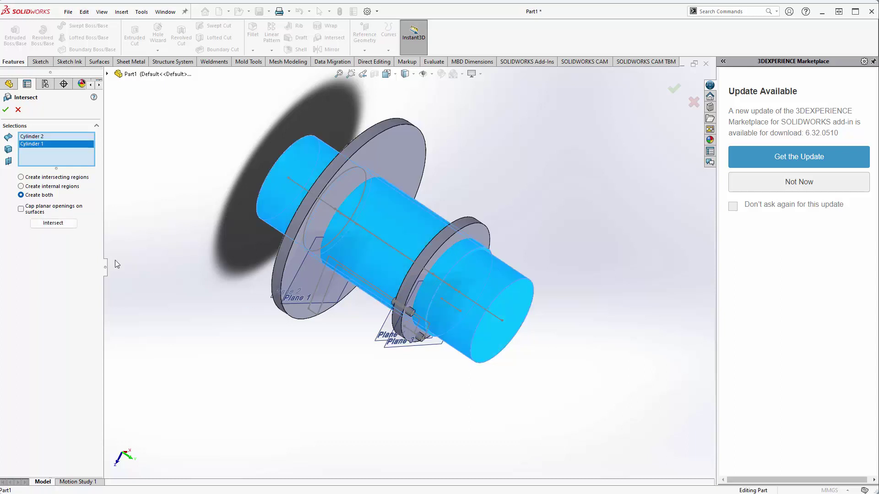
# Compute the intersection regions of the two cylinders, exclude Regions 2, 3 and 4 to leave the hollow pipe wall, and accept
pyautogui.click(39, 224)
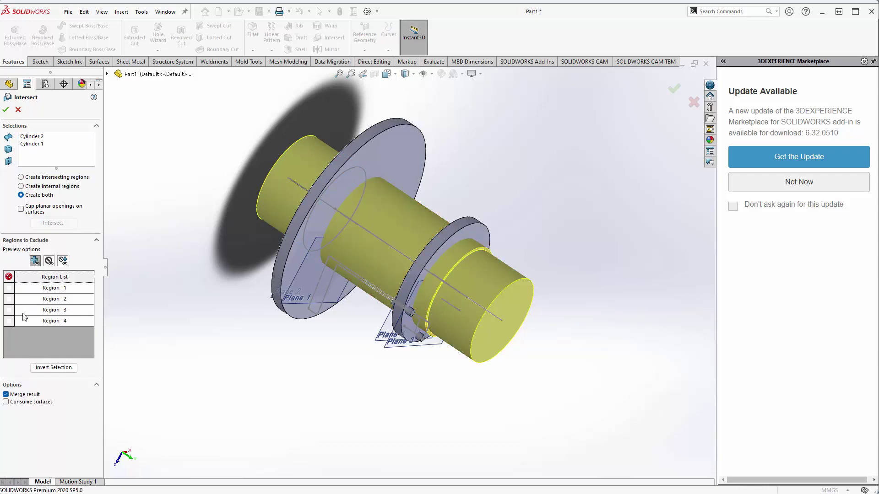
pyautogui.click(9, 321)
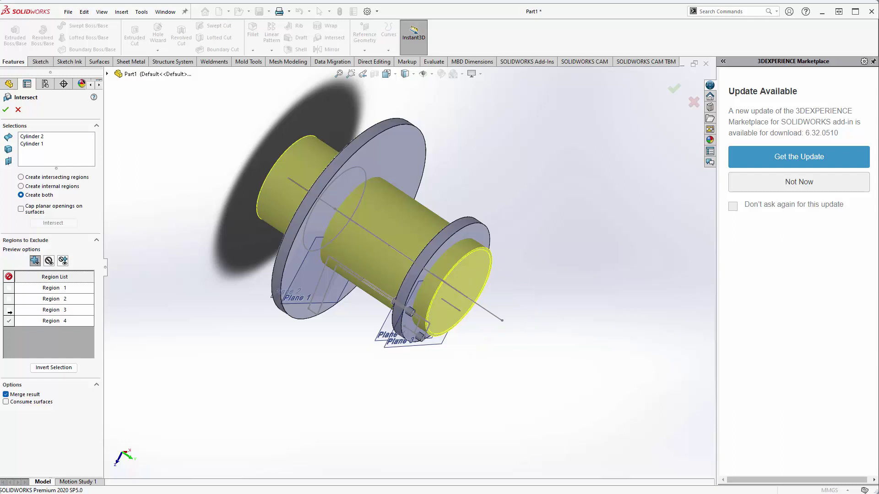
pyautogui.click(9, 309)
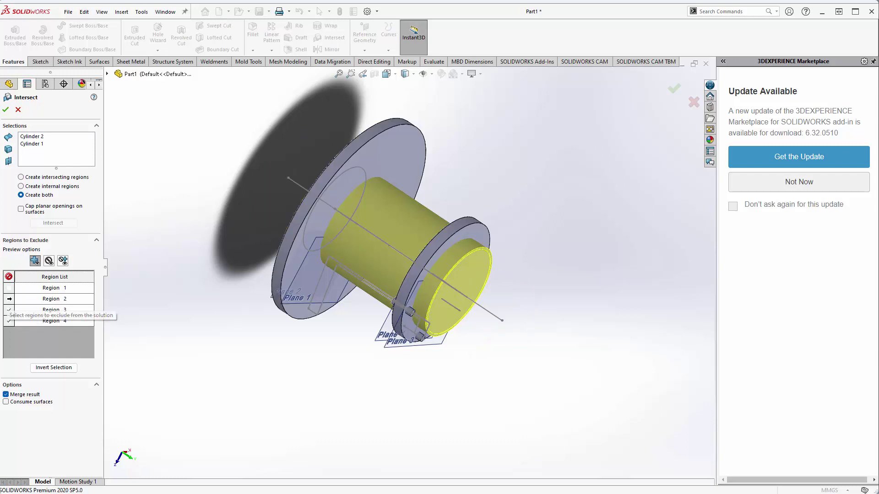
pyautogui.click(9, 299)
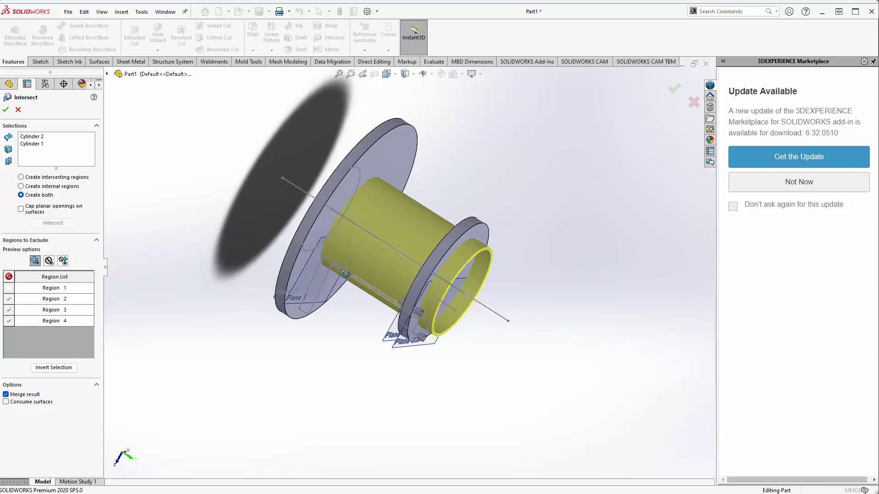
pyautogui.moveTo(344, 274); pyautogui.dragTo(305, 246, button='middle')
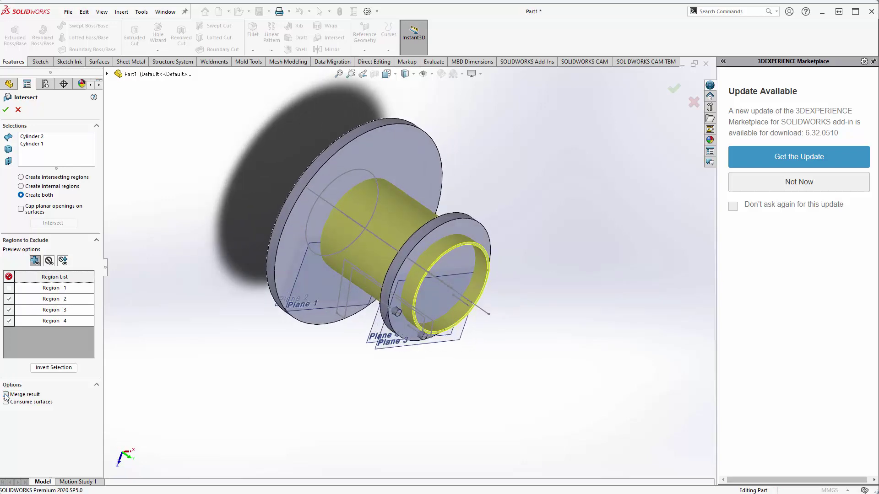
pyautogui.click(6, 110)
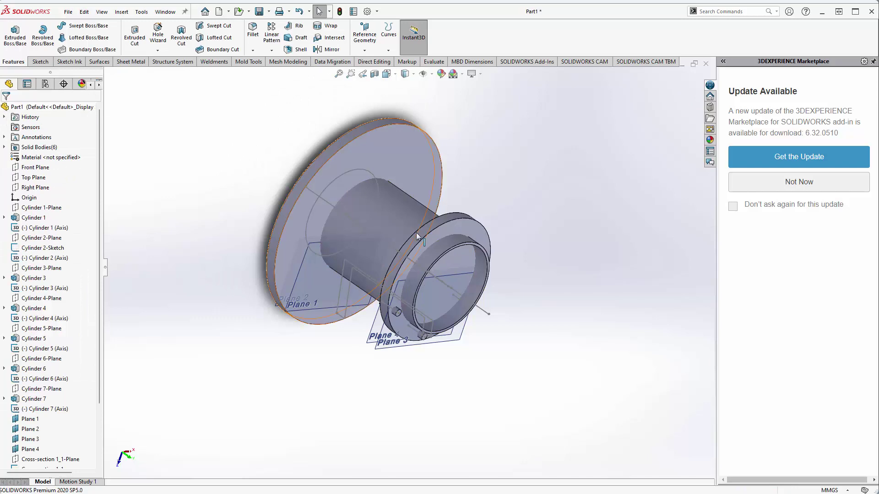
# Set up another Intersect with the hollow pipe body, the small flange and the large flange, and compute its regions
pyautogui.moveTo(415, 233); pyautogui.dragTo(435, 170, button='middle')
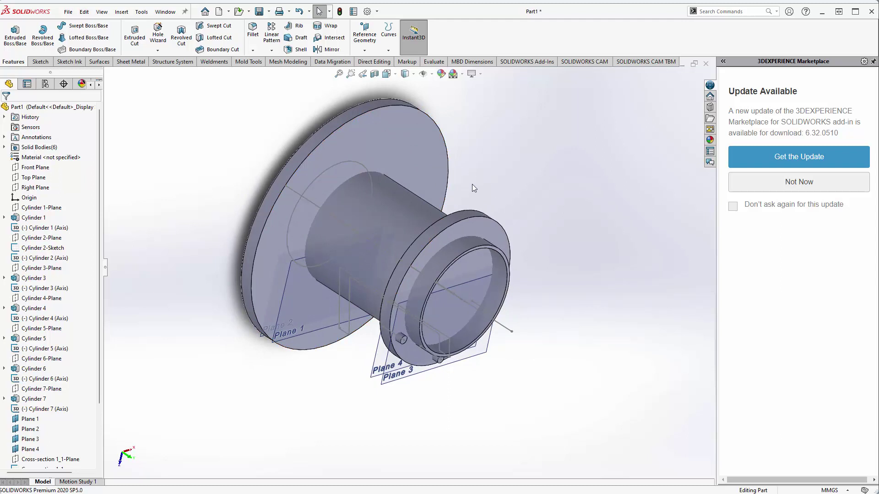
pyautogui.keyDown('ctrl'); pyautogui.moveTo(472, 184); pyautogui.dragTo(498, 208, button='middle'); pyautogui.keyUp('ctrl')
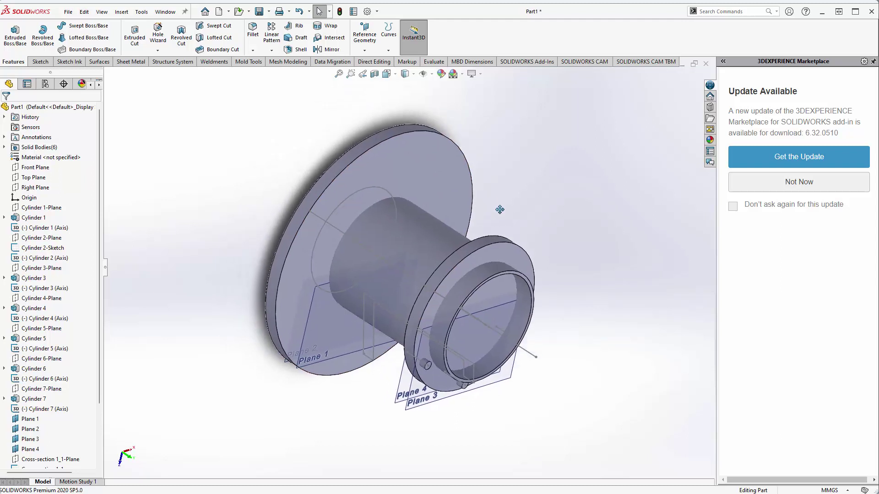
pyautogui.click(331, 39)
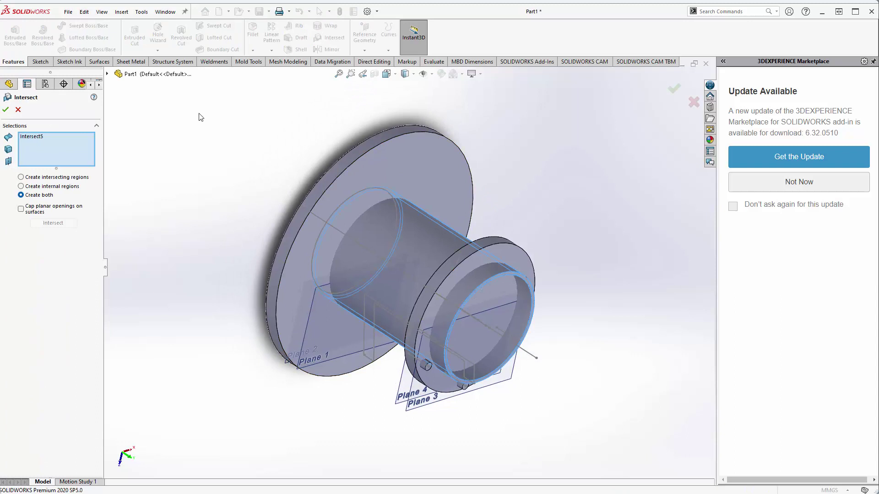
pyautogui.click(29, 137)
pyautogui.press('Delete')
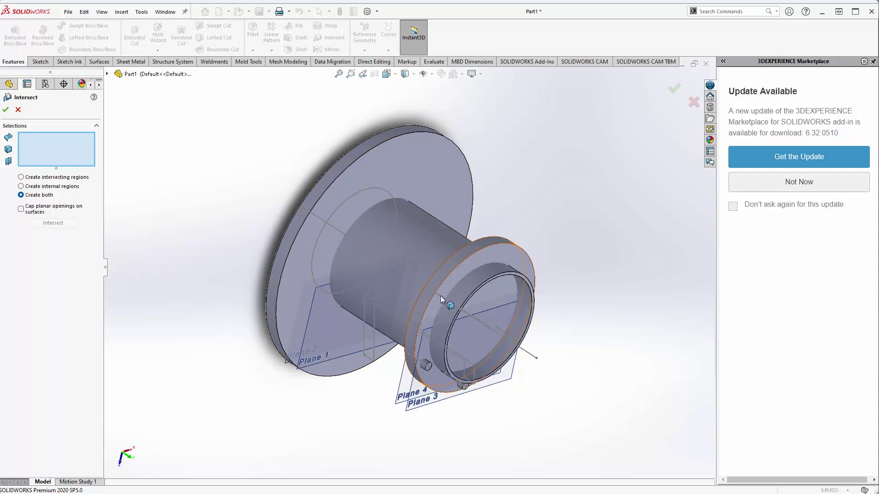
pyautogui.click(458, 295)
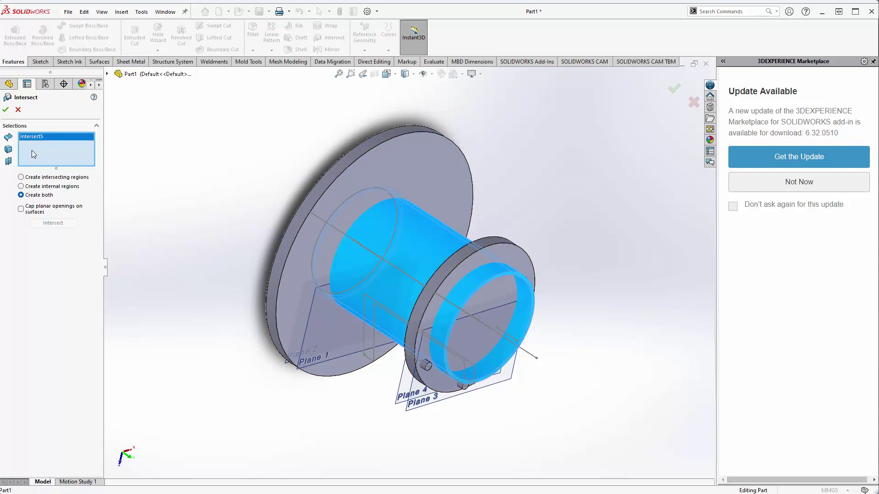
pyautogui.click(513, 257)
pyautogui.click(442, 189)
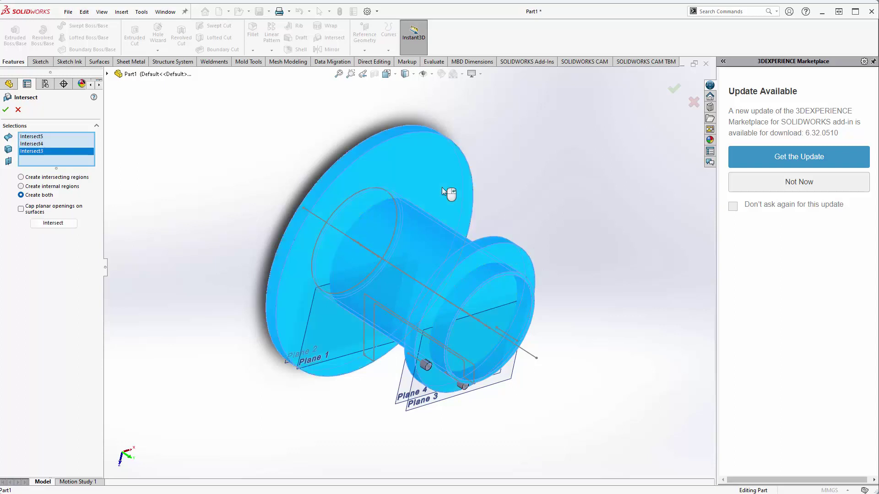
pyautogui.click(53, 223)
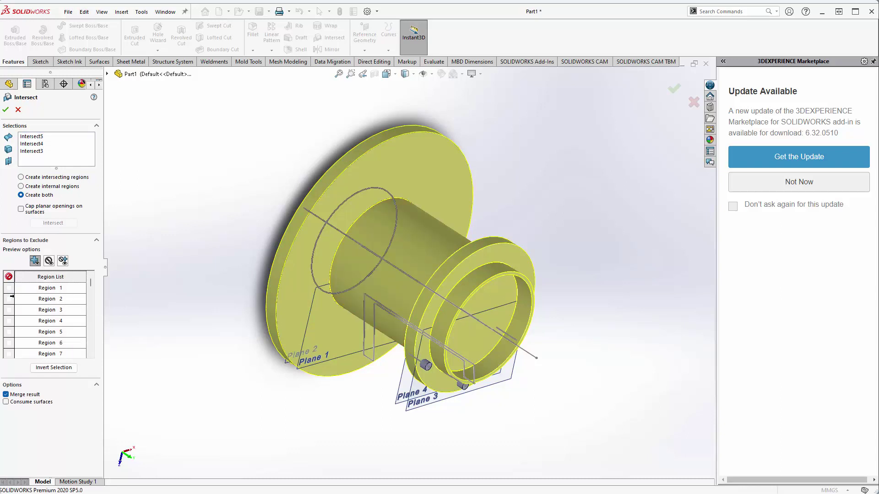
# Exclude Regions 3, 4 and 6 from the pipe and flange Intersect, keeping Regions 1, 2 and 5
pyautogui.click(7, 288)
pyautogui.click(7, 288)
pyautogui.click(7, 309)
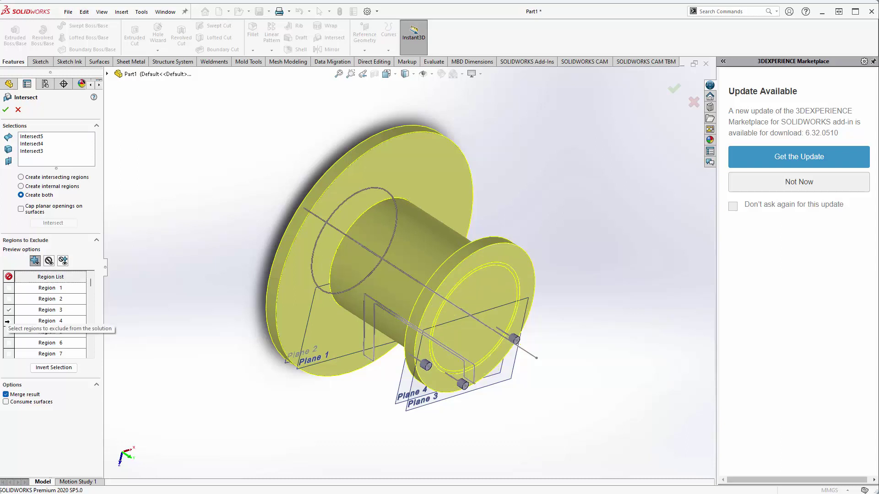
pyautogui.click(7, 321)
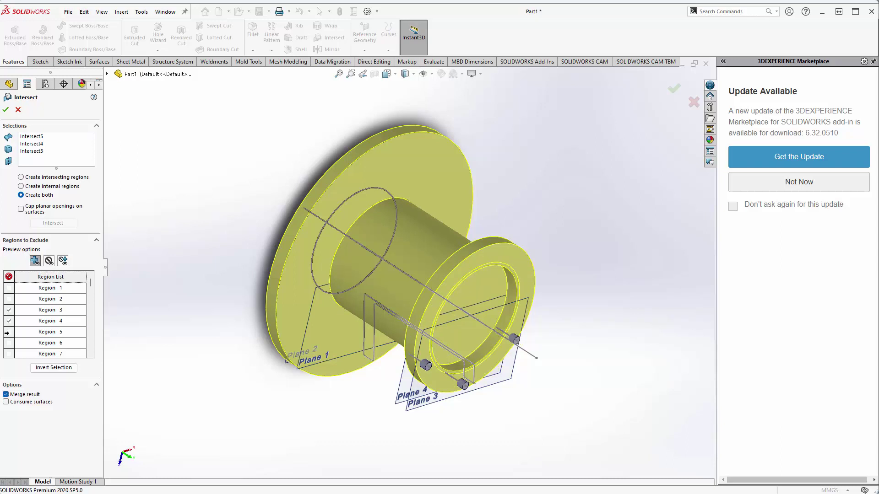
pyautogui.click(8, 332)
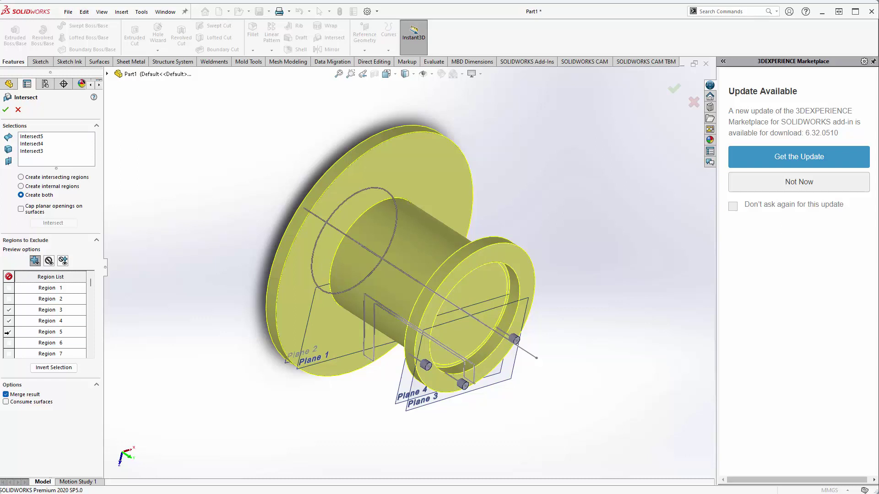
pyautogui.click(7, 333)
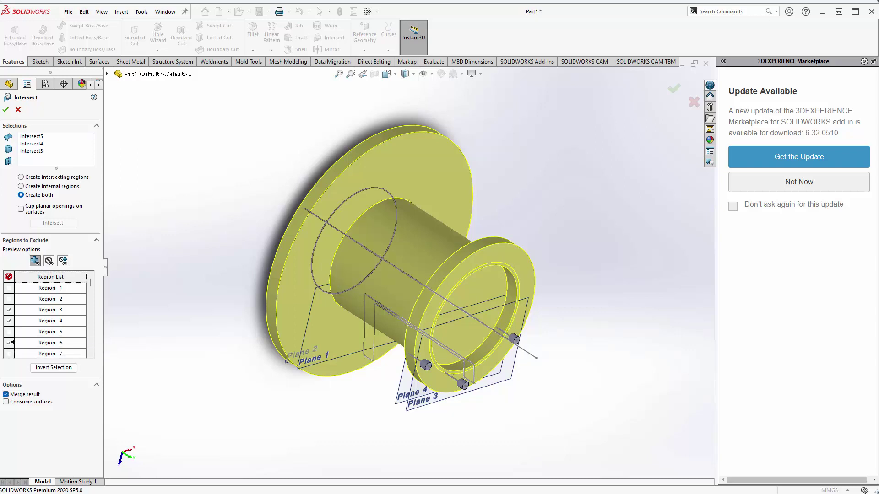
# Exclude Regions 7, 8 and 9 around the bore at the large flange from the Intersect result
pyautogui.moveTo(90, 286); pyautogui.dragTo(91, 321)
pyautogui.moveTo(300, 322); pyautogui.dragTo(380, 361, button='middle')
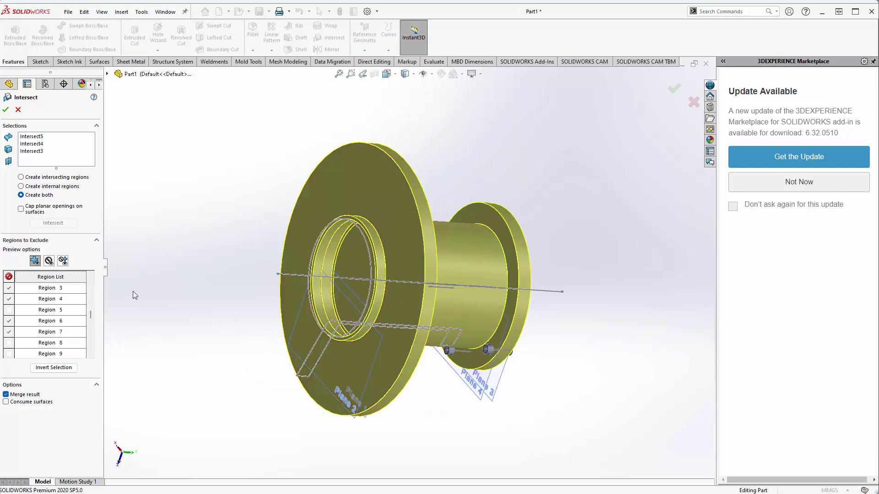
pyautogui.click(9, 342)
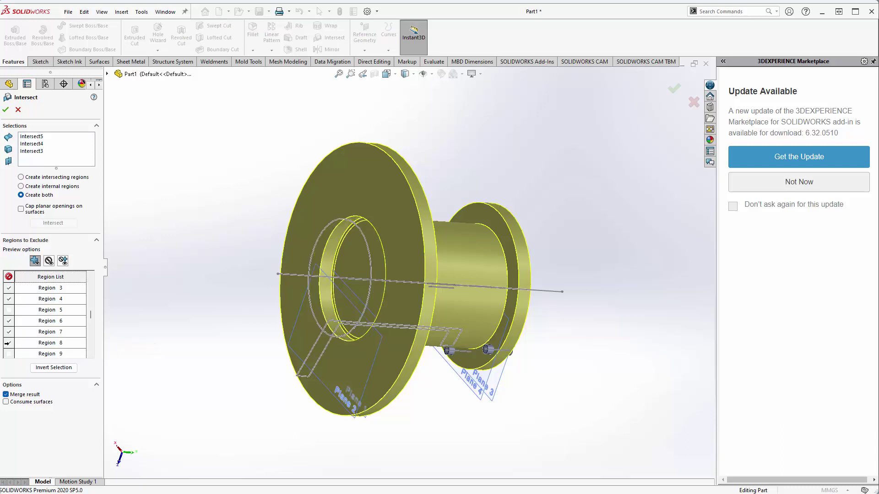
pyautogui.click(8, 310)
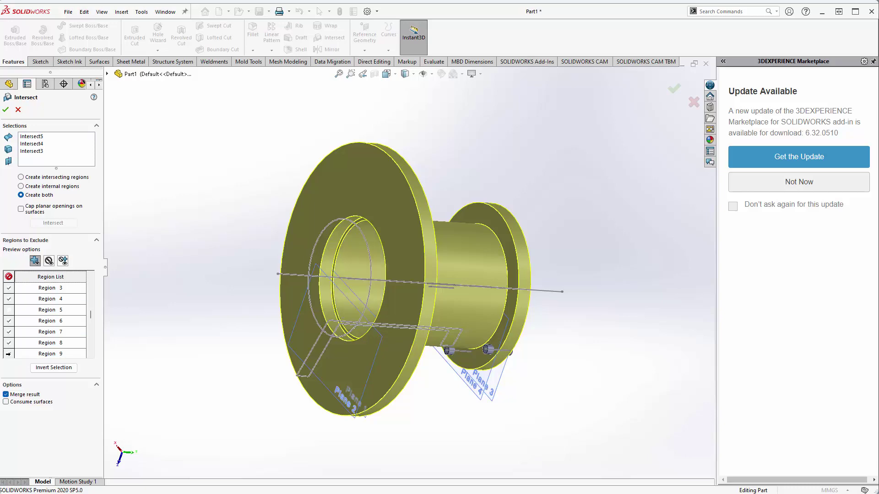
pyautogui.click(9, 353)
pyautogui.moveTo(314, 291); pyautogui.dragTo(366, 295, button='middle')
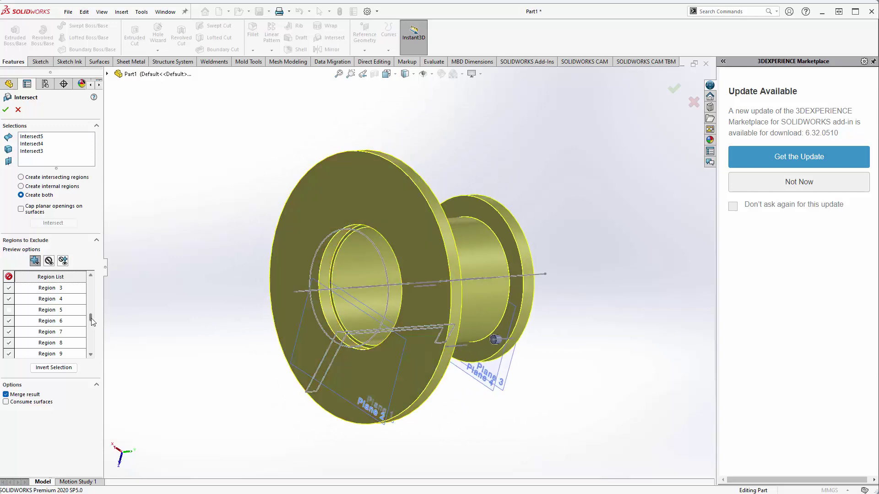
# Try excluding Regions 10, 2 and 1 in turn to identify them, restoring each one to the result
pyautogui.scroll(-1, 94, 340)
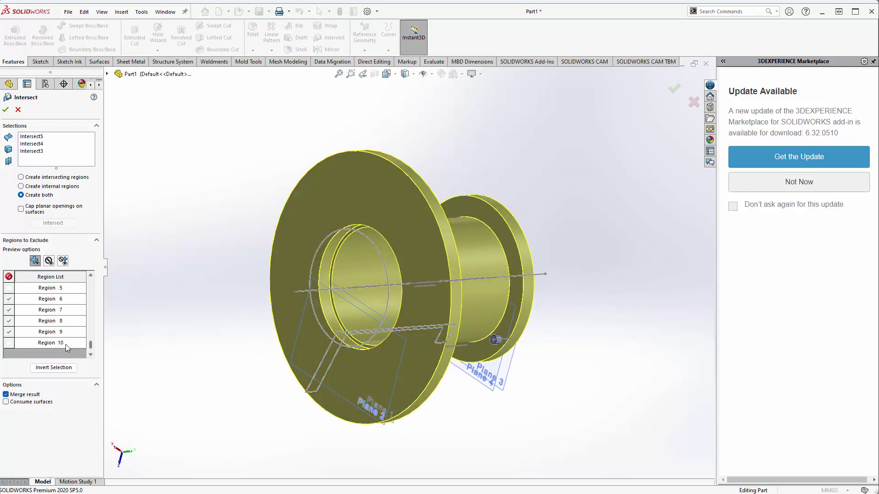
pyautogui.click(10, 343)
pyautogui.click(9, 343)
pyautogui.moveTo(91, 350); pyautogui.dragTo(98, 286)
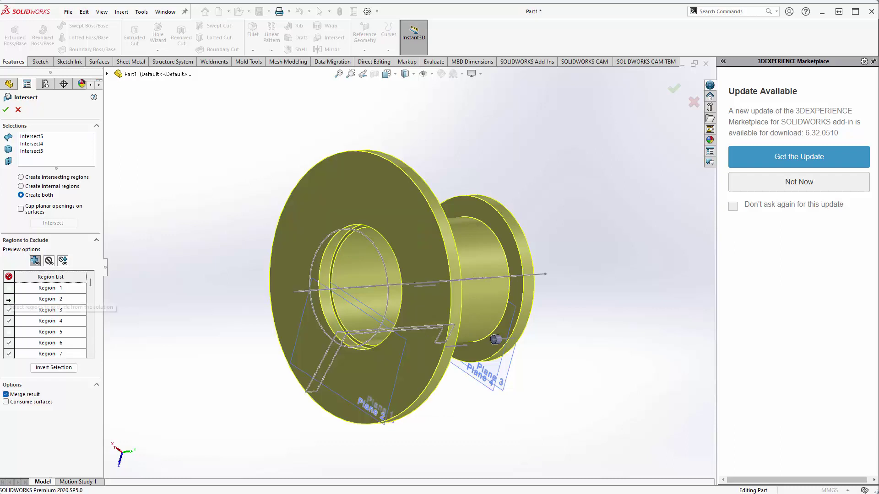
pyautogui.click(9, 299)
pyautogui.click(9, 300)
pyautogui.click(8, 289)
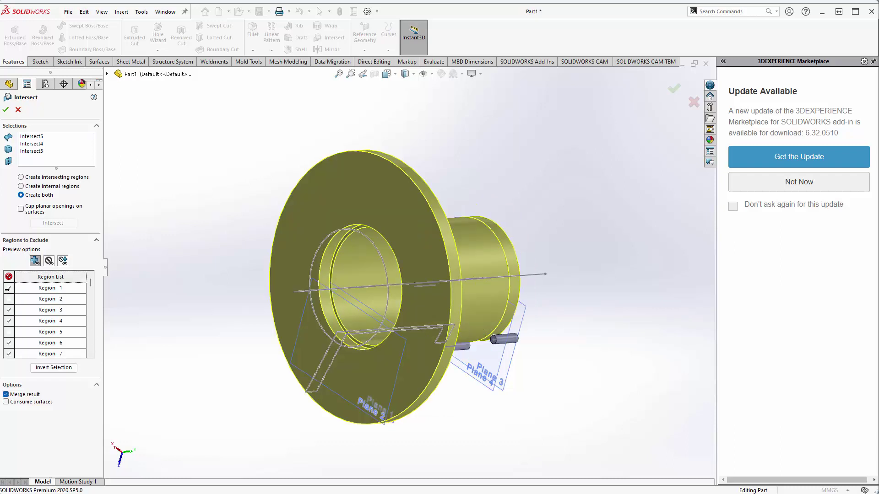
pyautogui.click(8, 289)
pyautogui.click(8, 289)
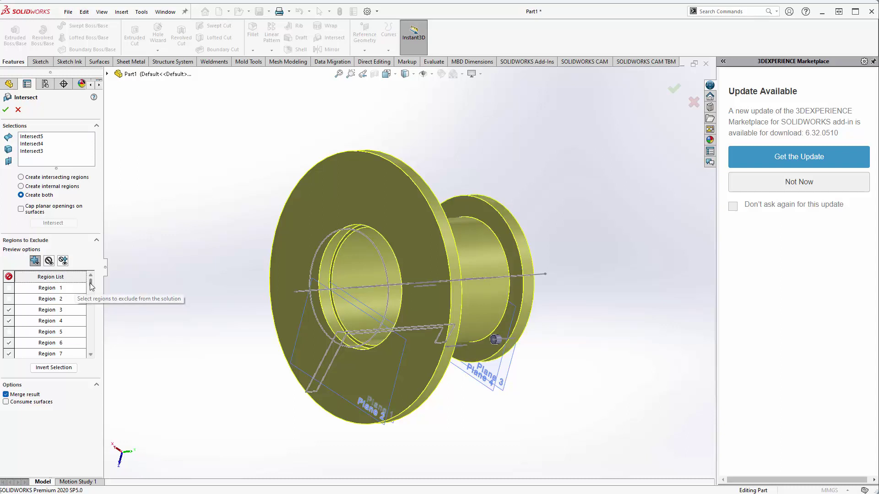
# Include Region 7 in the result again and accept the Intersect of the pipe and flanges
pyautogui.moveTo(91, 293); pyautogui.dragTo(90, 322)
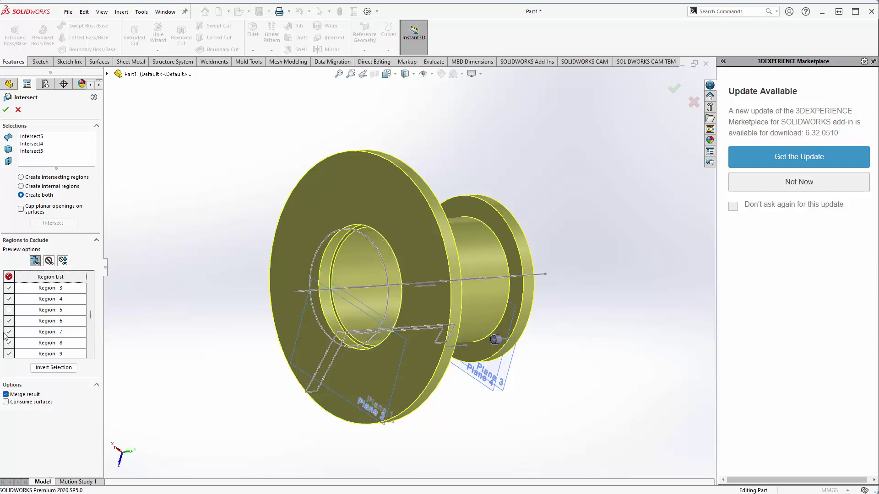
pyautogui.moveTo(91, 315); pyautogui.dragTo(91, 348)
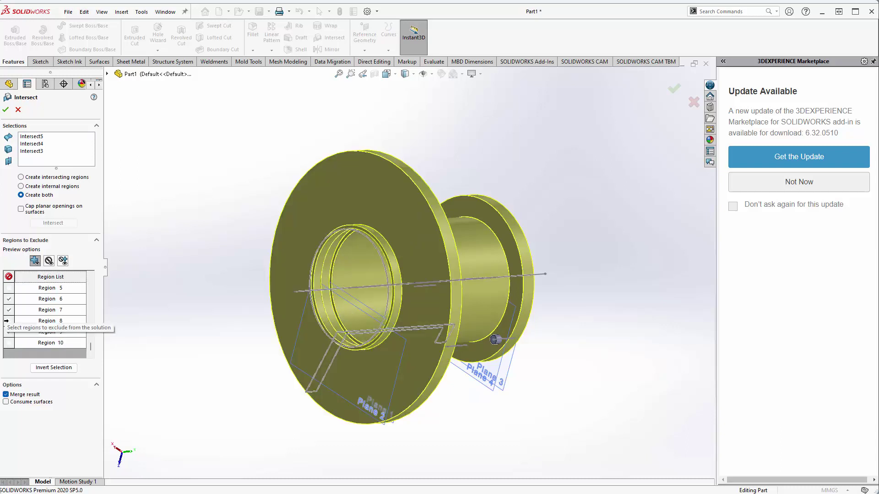
pyautogui.click(9, 311)
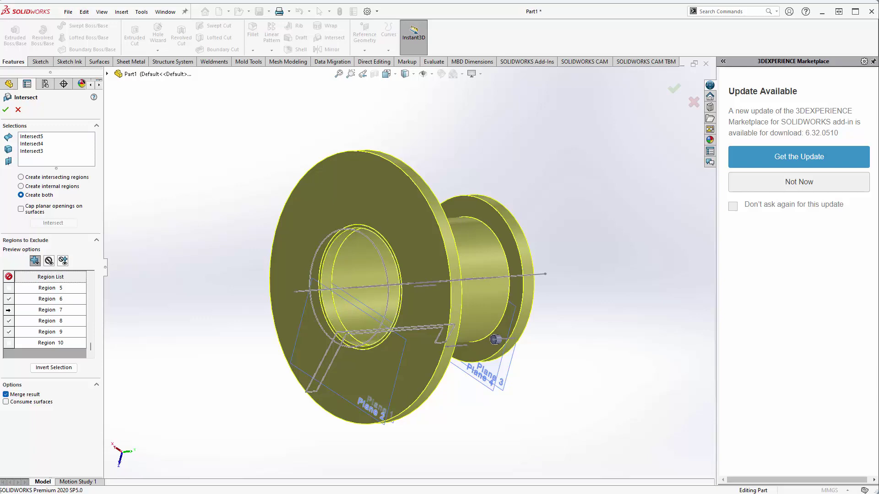
pyautogui.moveTo(270, 216); pyautogui.dragTo(163, 324, button='middle')
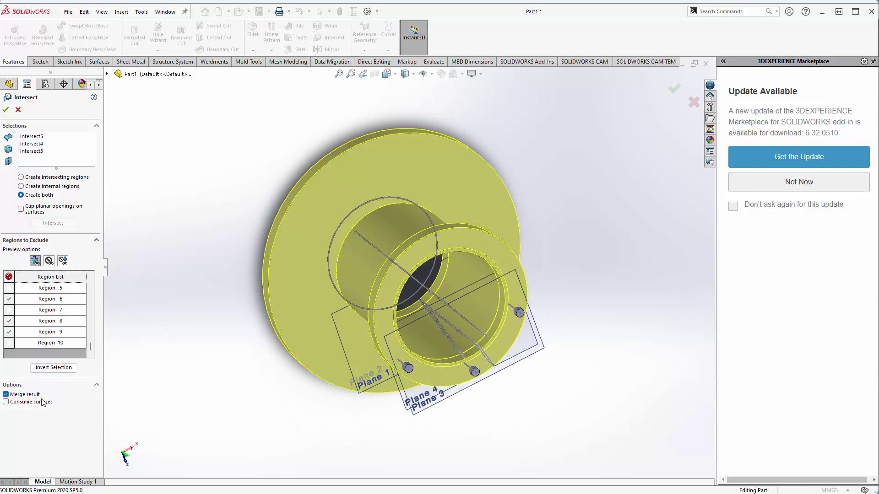
pyautogui.moveTo(298, 258); pyautogui.dragTo(228, 230, button='middle')
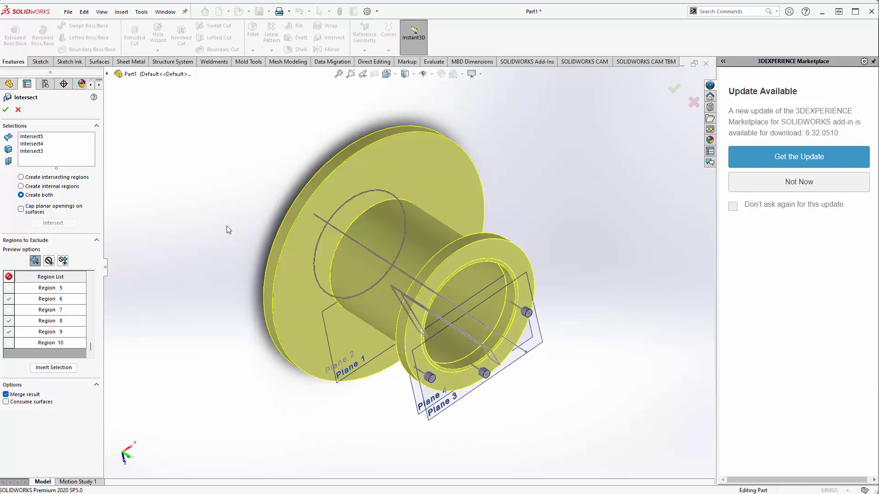
pyautogui.click(5, 110)
# Set up a circular pattern of the Cylinder 5 body about the pipe's Cylinder 2 axis, six equally spaced instances over 360 degrees
pyautogui.moveTo(341, 319); pyautogui.dragTo(324, 303, button='middle')
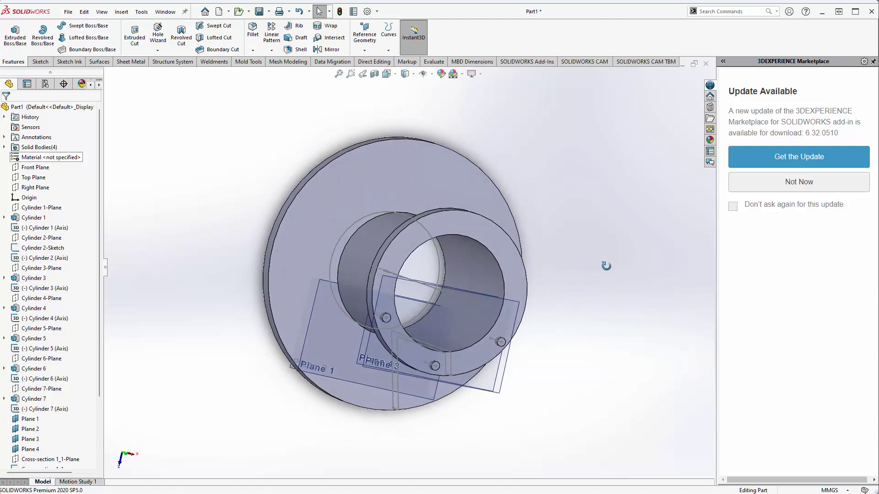
pyautogui.moveTo(608, 263); pyautogui.dragTo(575, 138, button='middle')
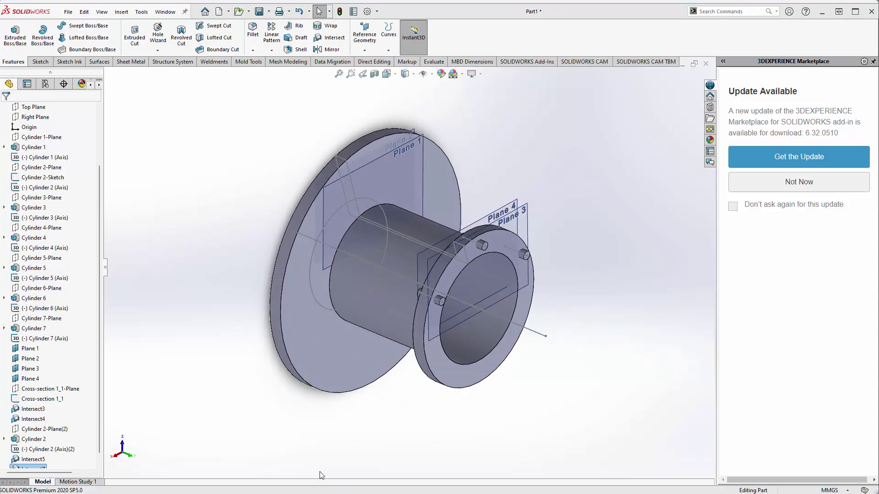
pyautogui.click(271, 50)
pyautogui.click(276, 72)
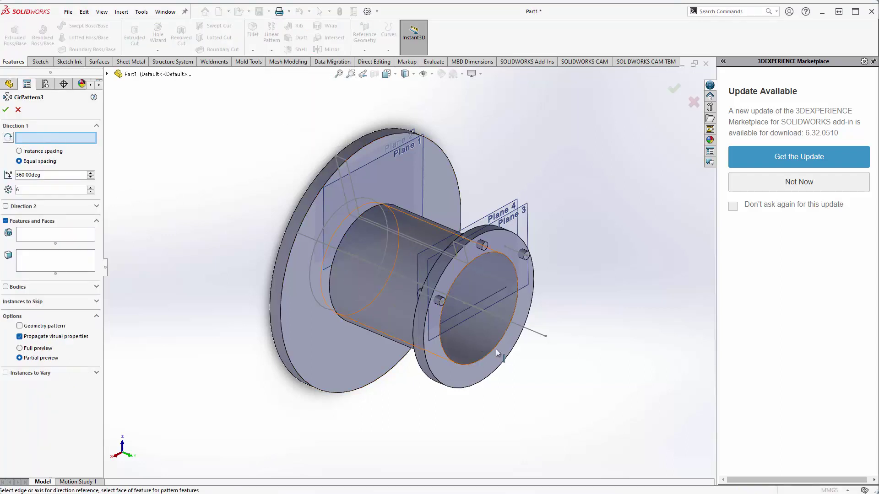
pyautogui.click(534, 332)
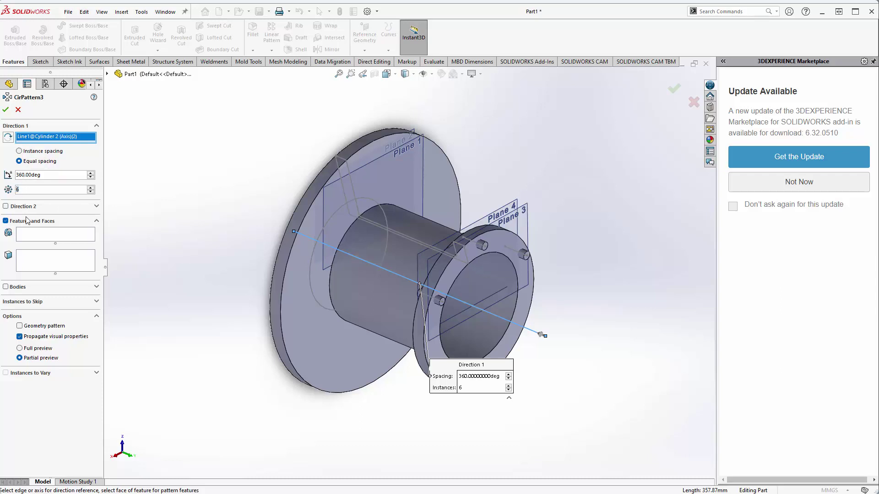
pyautogui.click(6, 287)
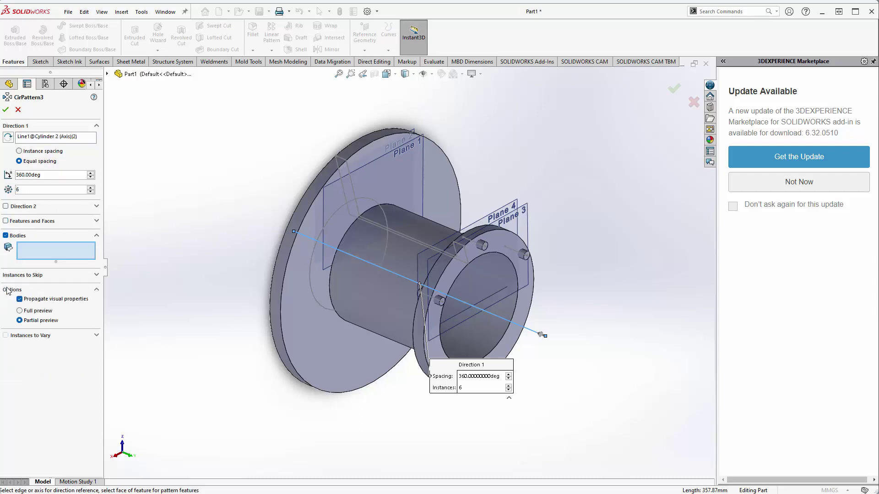
pyautogui.click(485, 242)
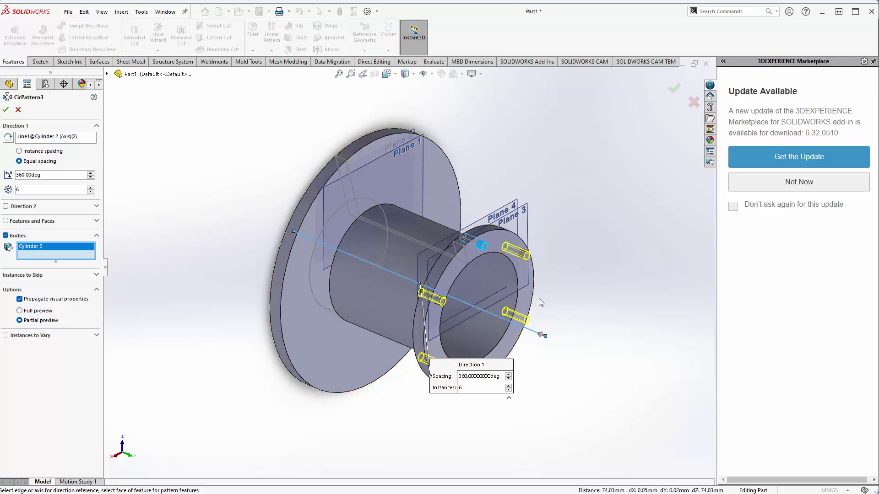
# Compare the pattern preview with the other bolt-hole cylinders on the small flange and accept the circular pattern
pyautogui.moveTo(539, 299); pyautogui.dragTo(474, 268, button='middle')
pyautogui.scroll(-4, 368, 278)
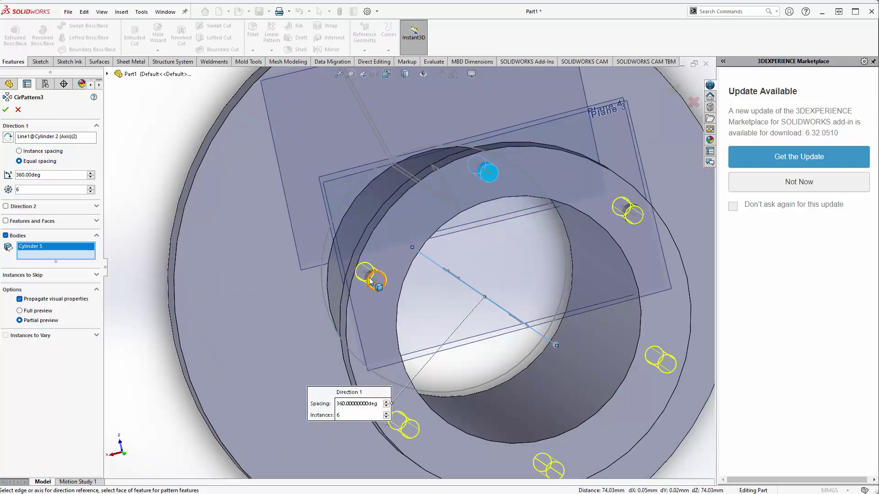
pyautogui.scroll(-5, 370, 283)
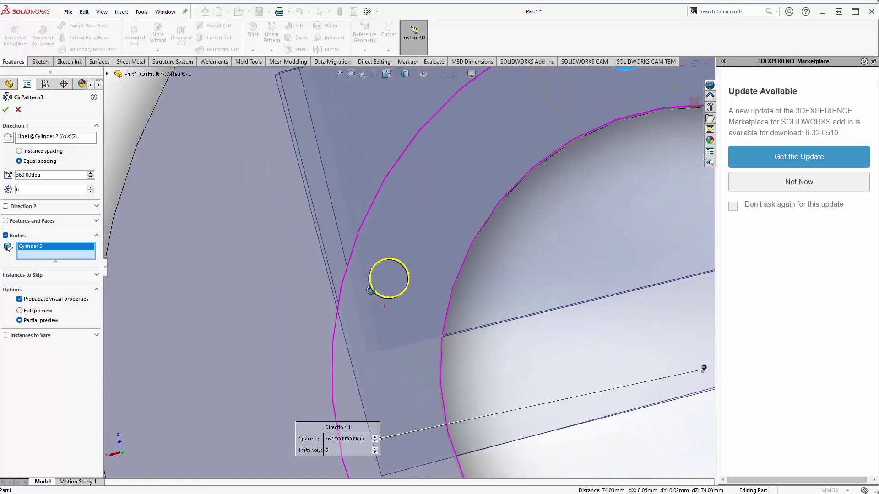
pyautogui.scroll(8, 370, 290)
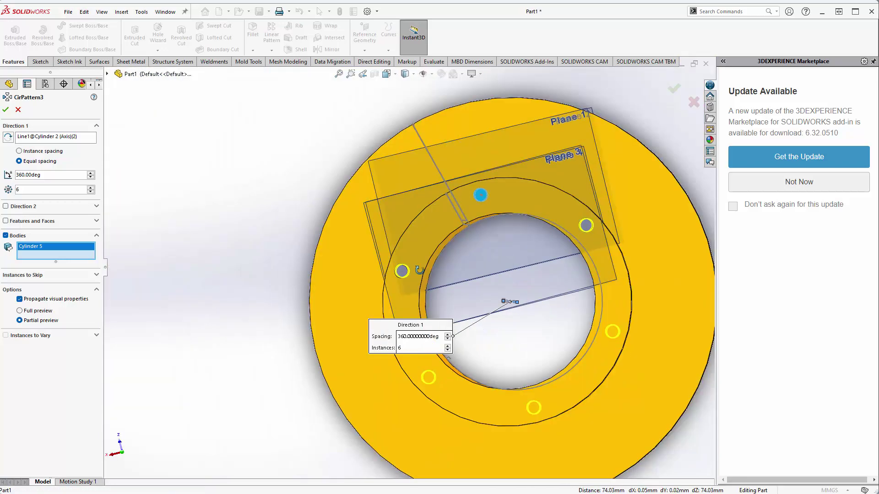
pyautogui.moveTo(420, 270); pyautogui.dragTo(628, 406, button='middle')
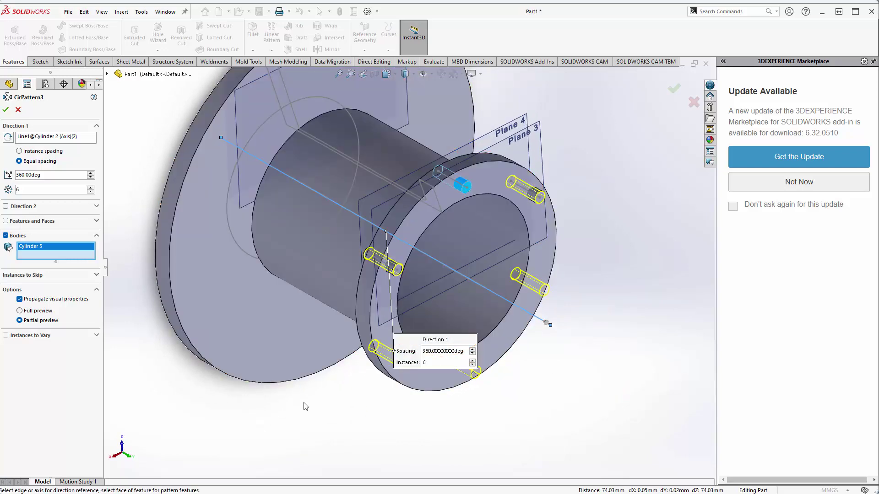
pyautogui.click(6, 110)
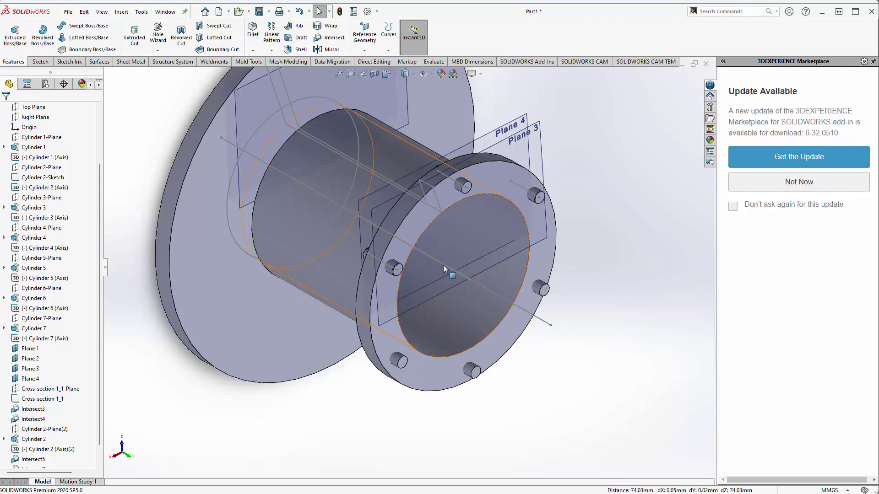
# Hide the Cylinder 6 and Cylinder 7 bodies that duplicate instances of the bolt-hole pattern
pyautogui.moveTo(451, 264); pyautogui.dragTo(279, 251, button='middle')
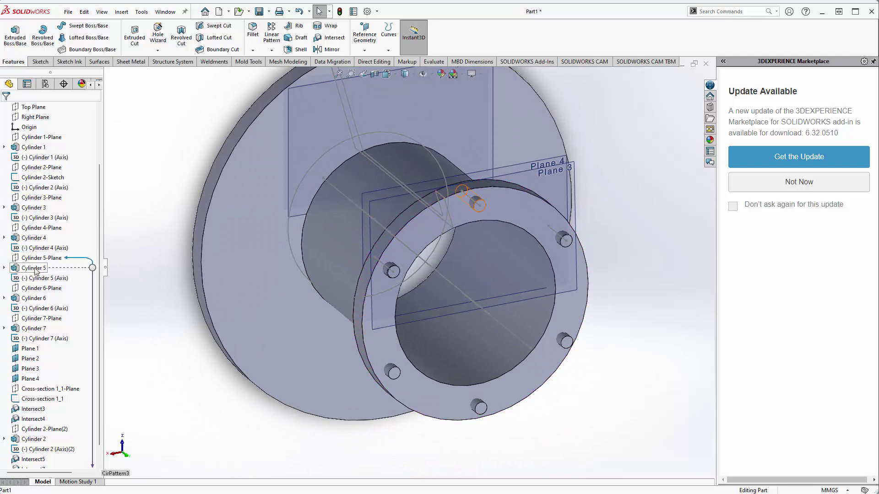
pyautogui.rightClick(34, 297)
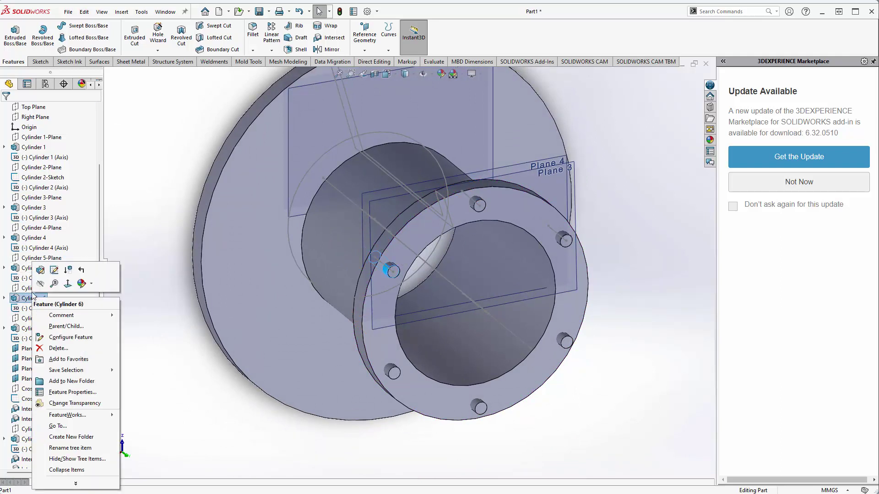
pyautogui.click(39, 296)
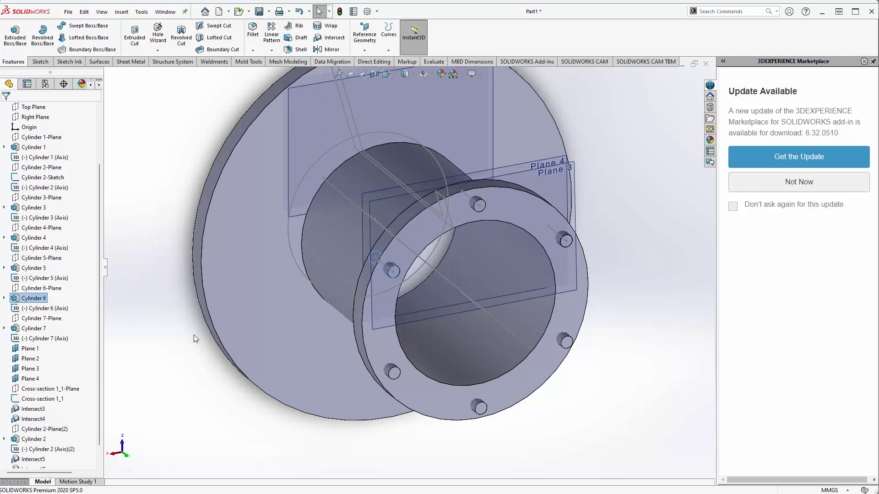
pyautogui.click(177, 346)
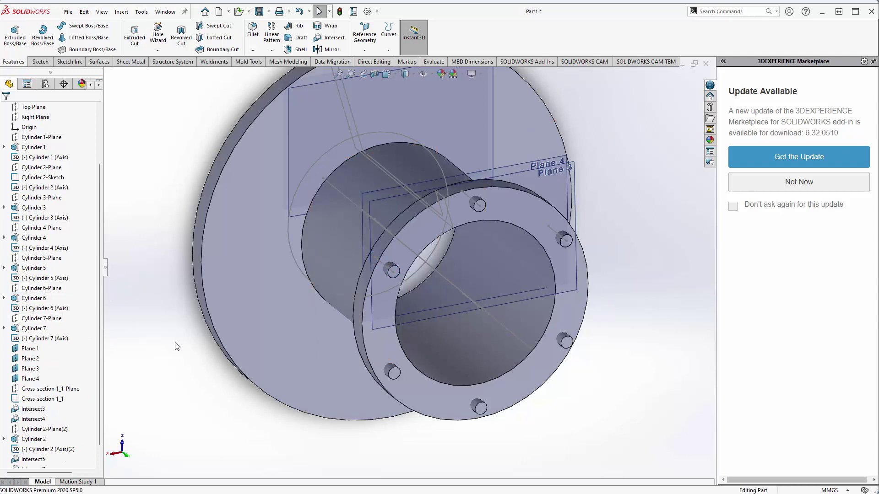
pyautogui.rightClick(39, 331)
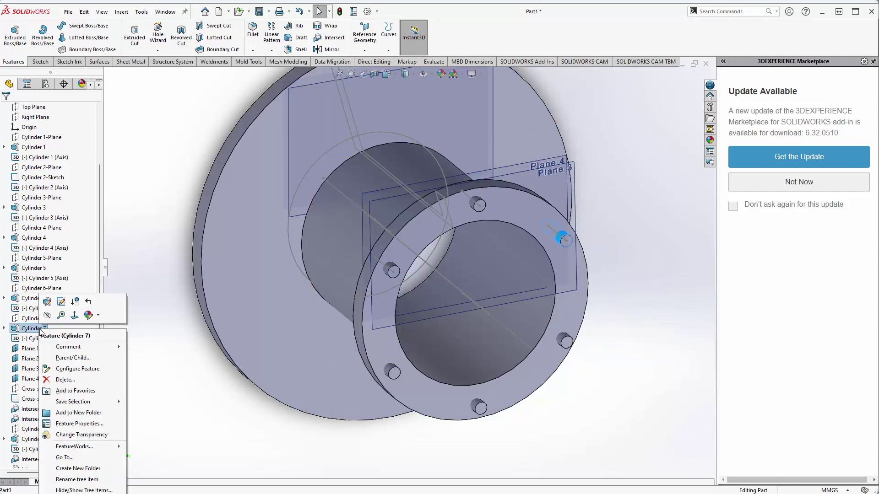
pyautogui.click(151, 342)
# Compute an Intersect of the six bolt-hole cylinders and the merged pipe body, using the Create both option
pyautogui.moveTo(194, 345); pyautogui.dragTo(212, 328, button='middle')
pyautogui.scroll(2, 211, 327)
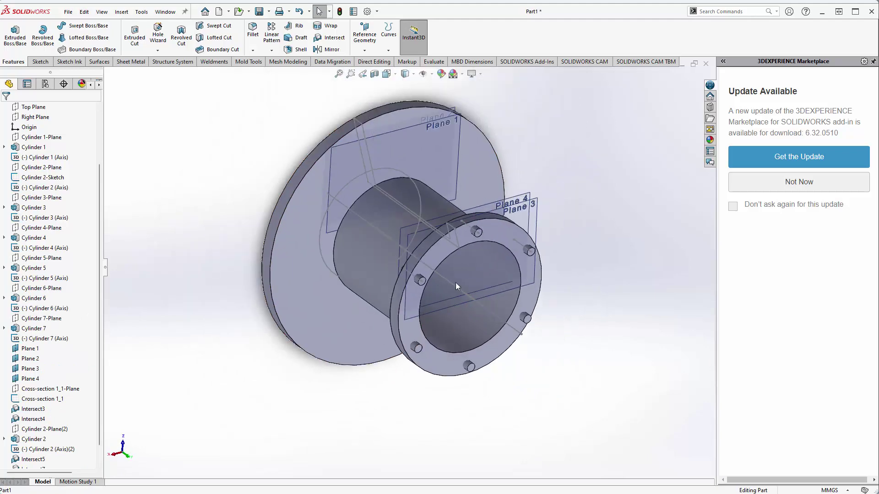
pyautogui.scroll(-2, 557, 323)
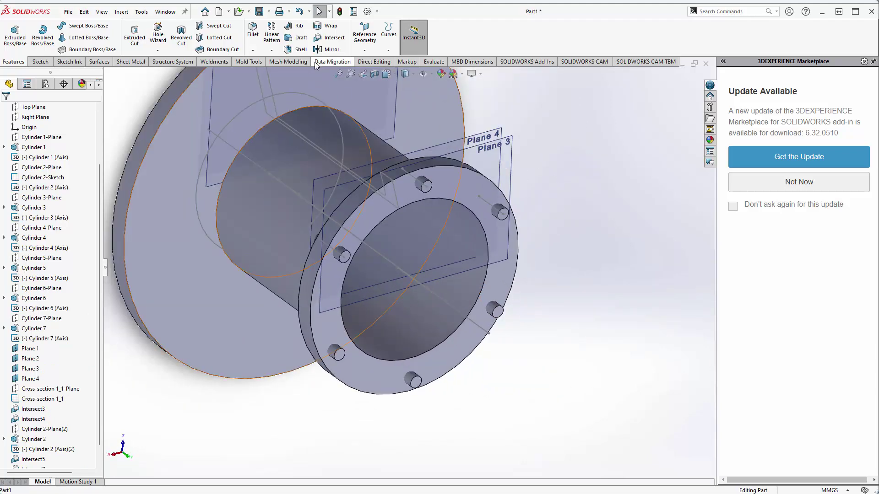
pyautogui.click(329, 38)
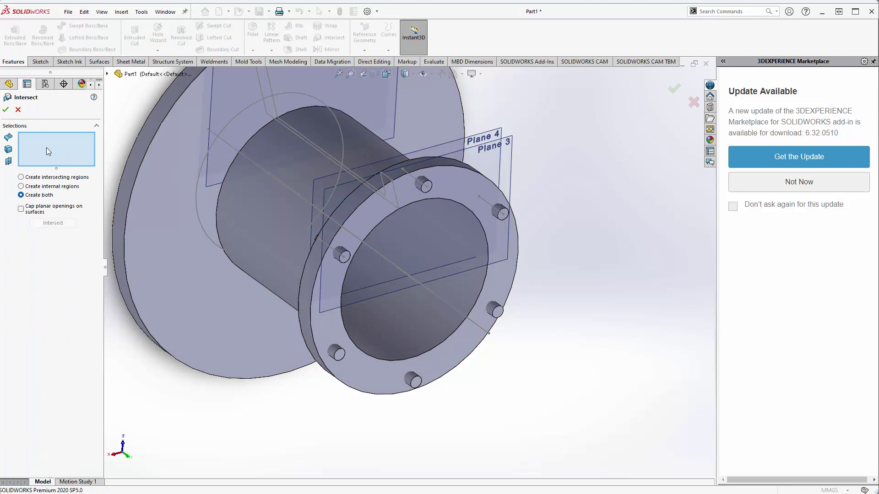
pyautogui.click(343, 255)
pyautogui.click(423, 185)
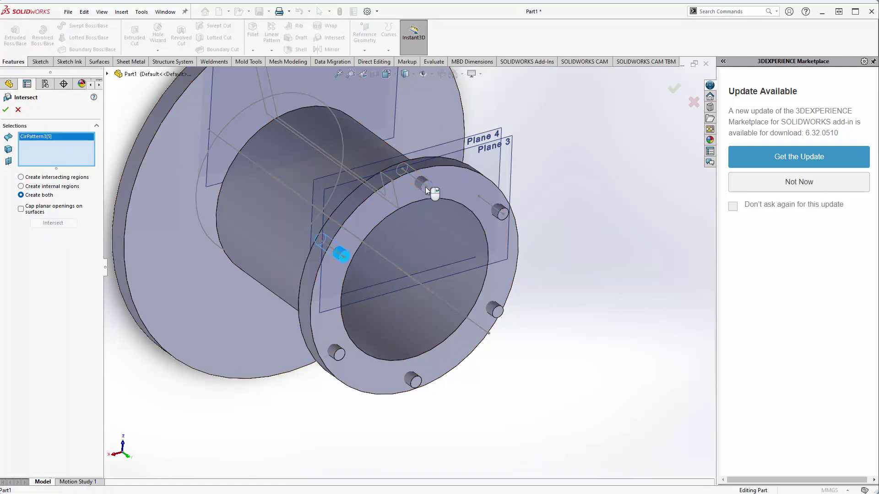
pyautogui.click(501, 212)
pyautogui.click(494, 309)
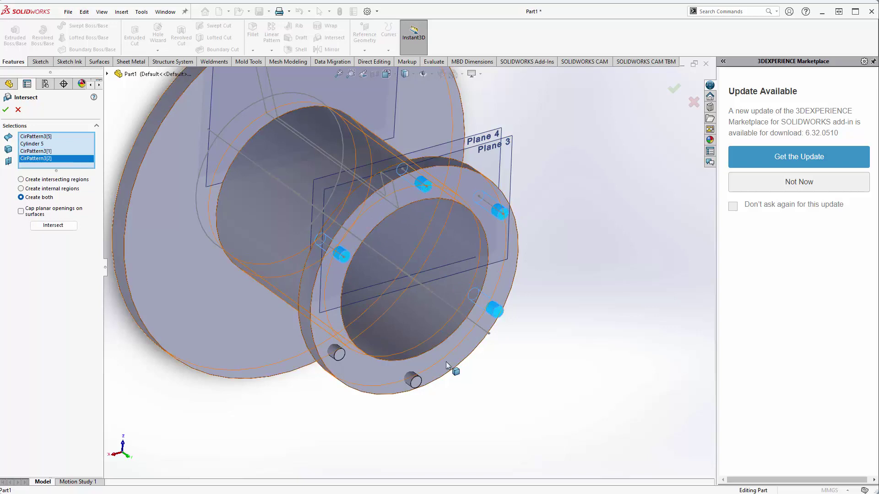
pyautogui.click(413, 382)
pyautogui.click(335, 352)
pyautogui.click(343, 324)
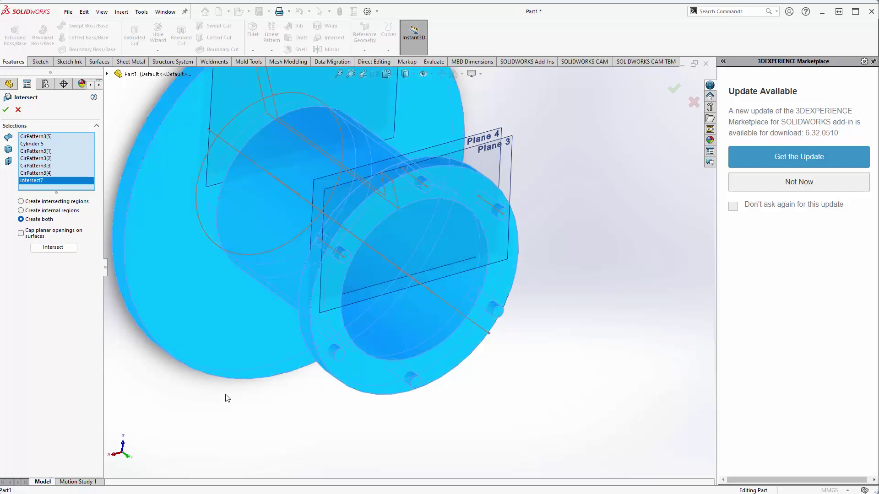
pyautogui.click(52, 247)
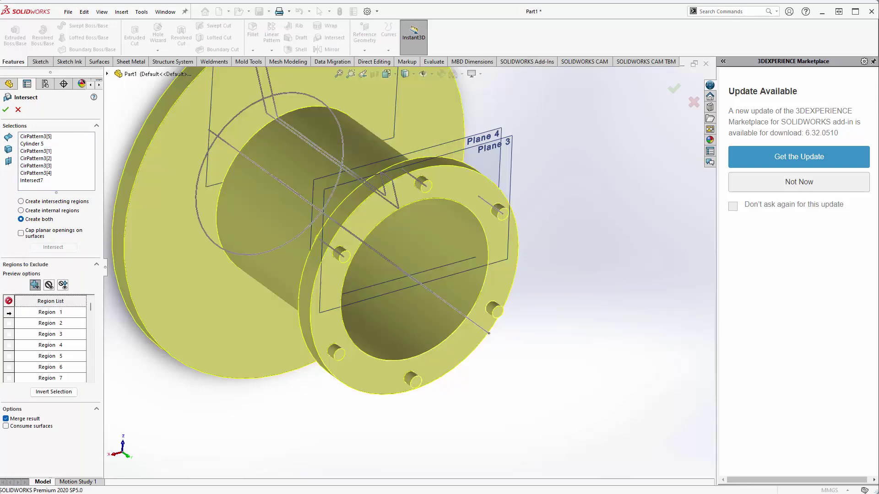
# Exclude Regions 2 through 7 at the bolt-hole cylinders from the Intersect result
pyautogui.click(8, 324)
pyautogui.click(7, 336)
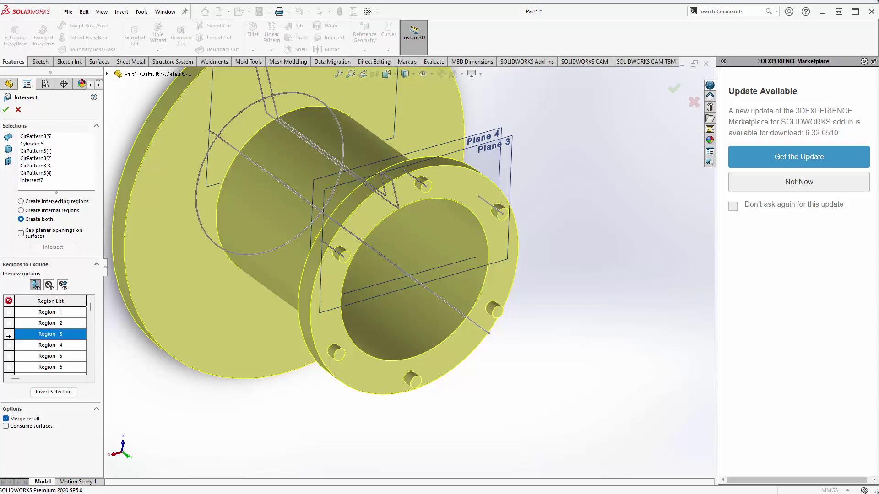
pyautogui.click(7, 336)
pyautogui.click(7, 335)
pyautogui.click(7, 334)
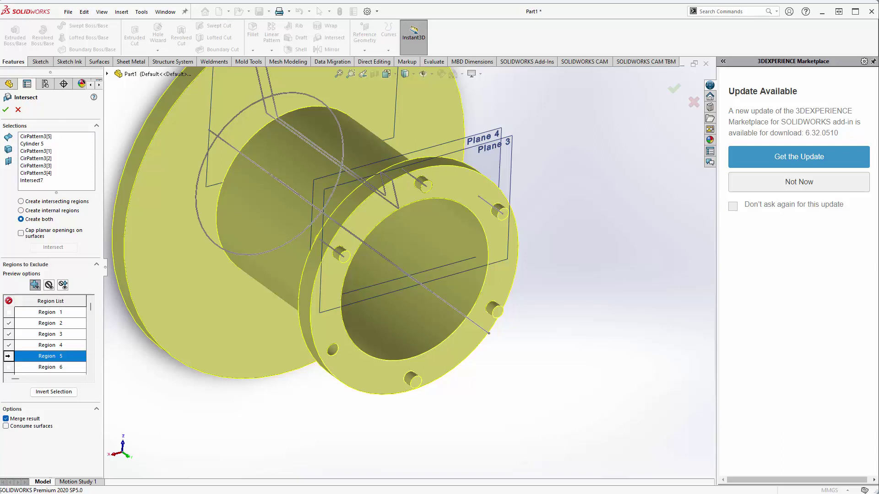
pyautogui.click(8, 357)
pyautogui.click(8, 376)
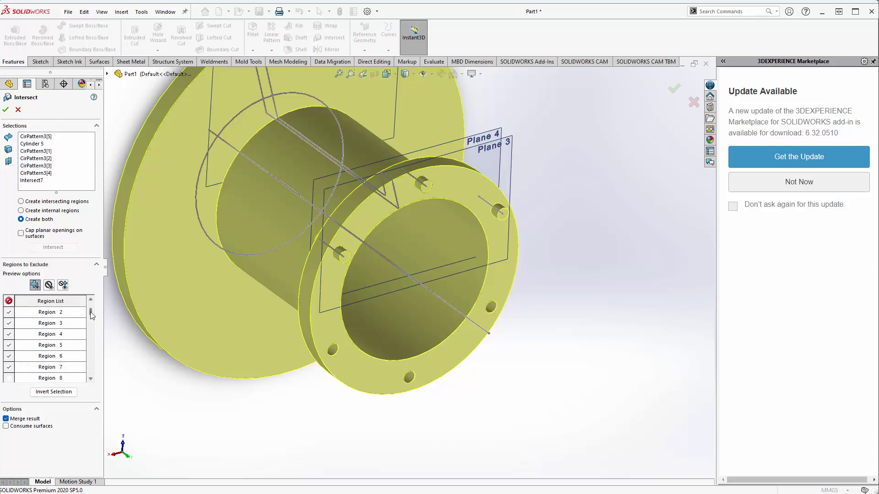
# Exclude Regions 8 through 13 at the remaining bolt-hole cylinders and try to accept the Intersect
pyautogui.moveTo(90, 313); pyautogui.dragTo(91, 328)
pyautogui.click(7, 344)
pyautogui.click(9, 355)
pyautogui.moveTo(90, 335); pyautogui.dragTo(91, 347)
pyautogui.click(9, 346)
pyautogui.click(8, 356)
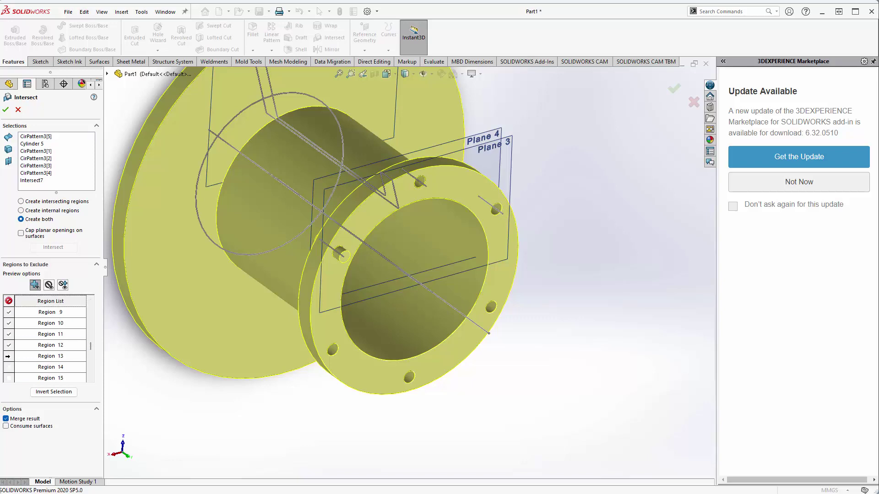
pyautogui.moveTo(293, 307); pyautogui.dragTo(374, 220, button='middle')
pyautogui.moveTo(319, 227); pyautogui.dragTo(210, 361, button='middle')
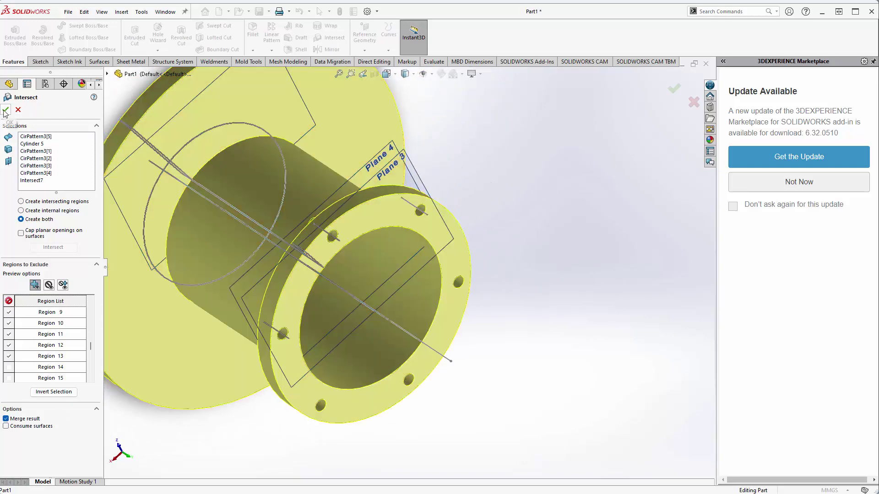
pyautogui.click(6, 110)
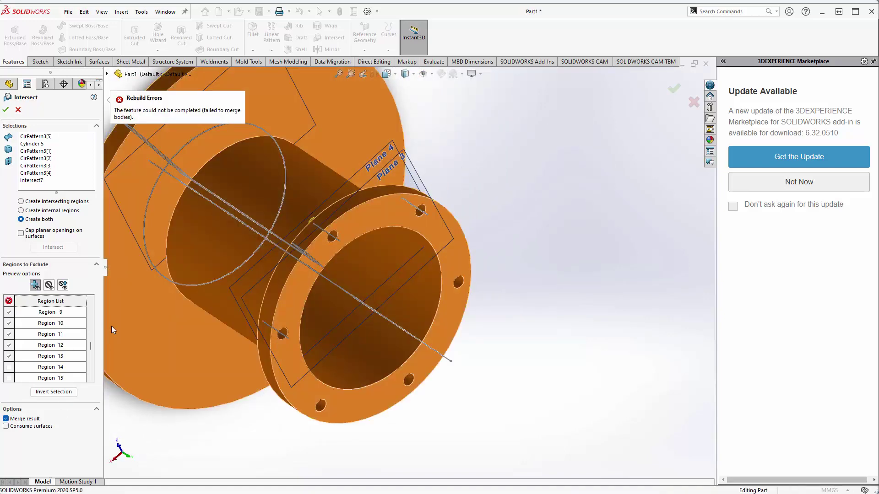
# Exclude Regions 14 through 19 behind the small flange as well, accept the Intersect and inspect the six bolt holes
pyautogui.moveTo(267, 240); pyautogui.dragTo(330, 214, button='middle')
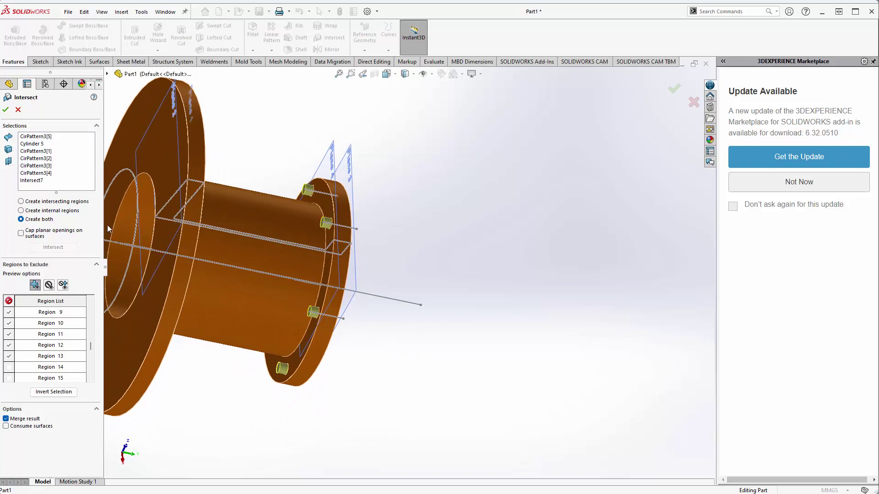
pyautogui.click(8, 367)
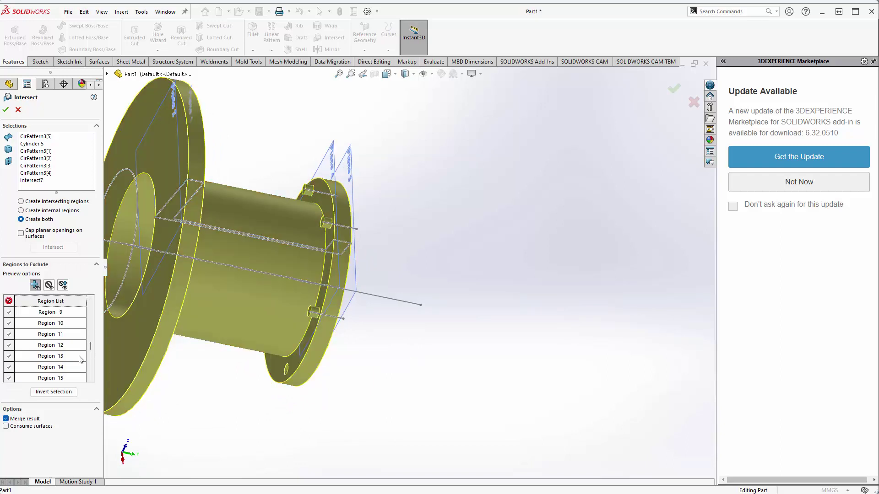
pyautogui.scroll(-2, 91, 352)
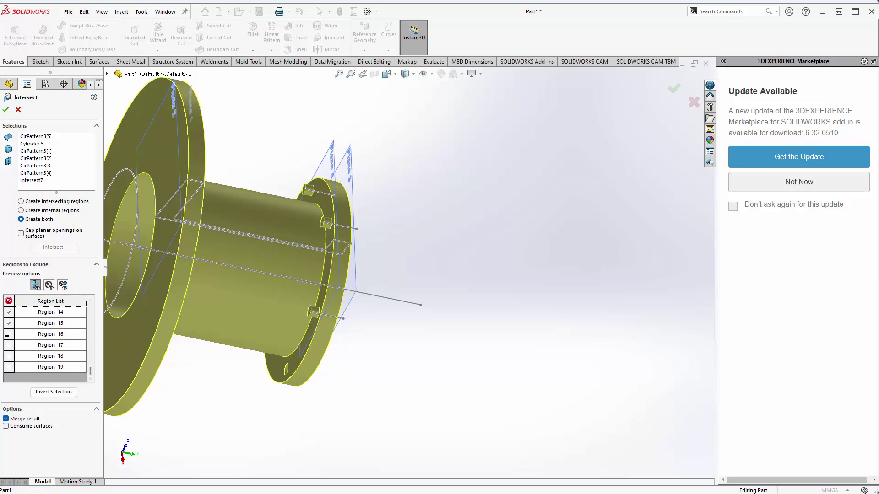
pyautogui.click(7, 358)
pyautogui.click(7, 367)
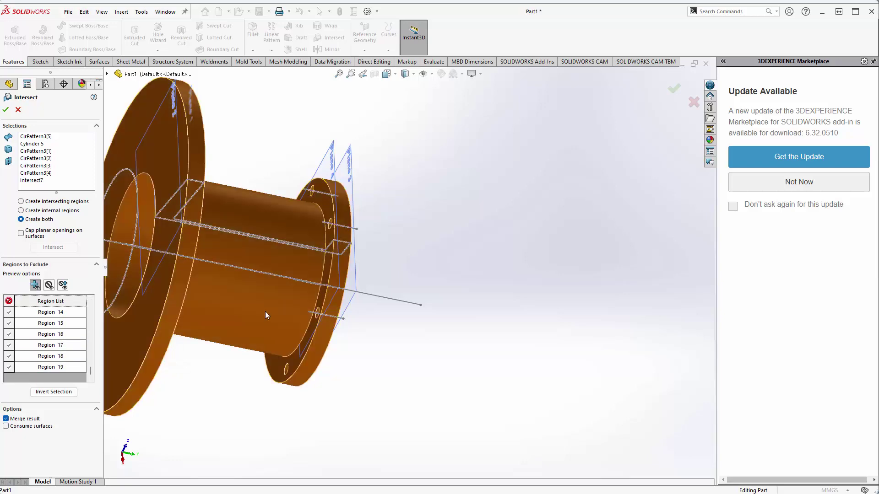
pyautogui.moveTo(267, 314); pyautogui.dragTo(149, 298, button='middle')
pyautogui.click(6, 110)
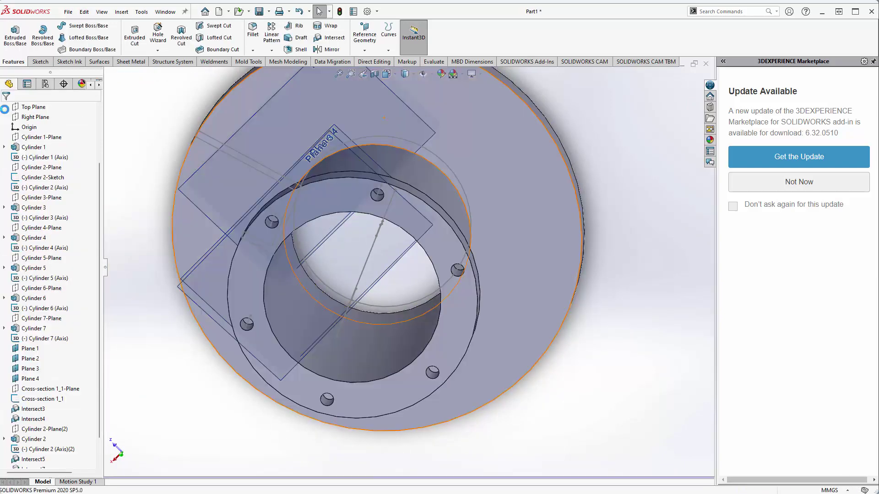
pyautogui.moveTo(300, 224); pyautogui.dragTo(538, 281, button='middle')
pyautogui.moveTo(411, 235); pyautogui.dragTo(393, 203, button='middle')
pyautogui.scroll(-3, 393, 204)
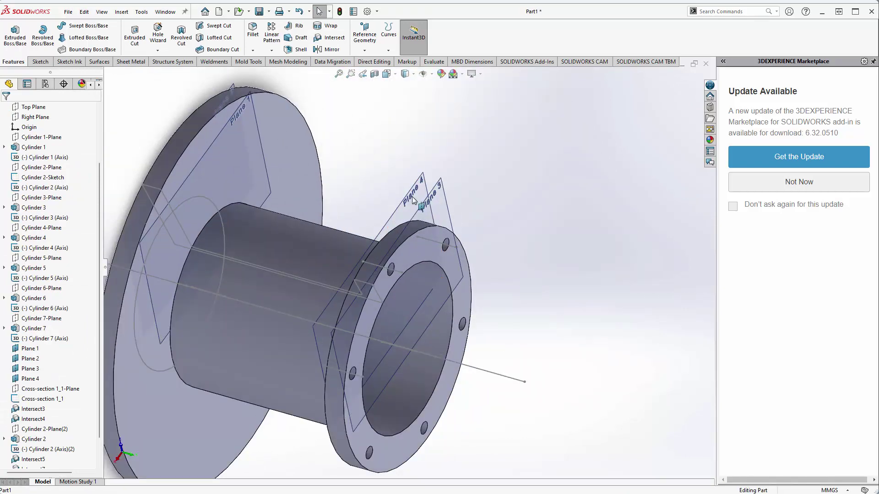
# Hide Plane 4 and Plane 3 at the small bolt flange
pyautogui.rightClick(413, 197)
pyautogui.click(447, 184)
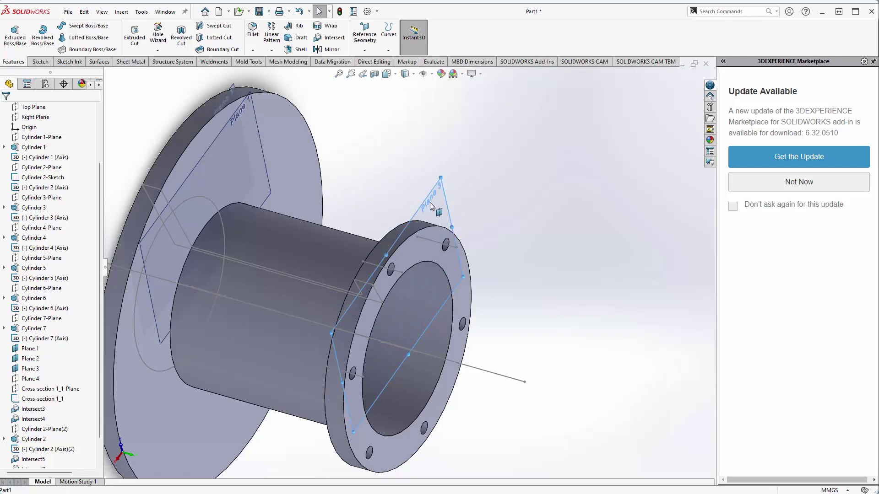
pyautogui.rightClick(428, 206)
pyautogui.click(466, 190)
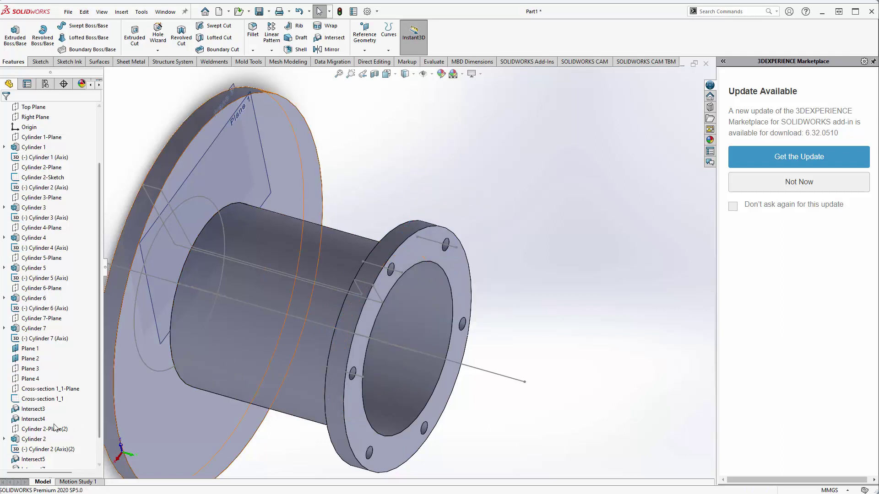
# Hide the long centre axis line that extends through the pipe beyond the small flange
pyautogui.scroll(-1, 50, 320)
pyautogui.rightClick(27, 459)
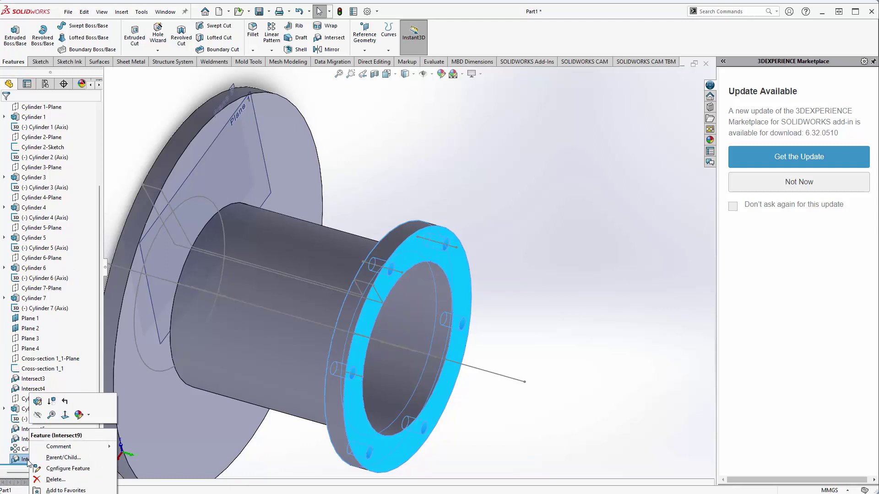
pyautogui.click(488, 277)
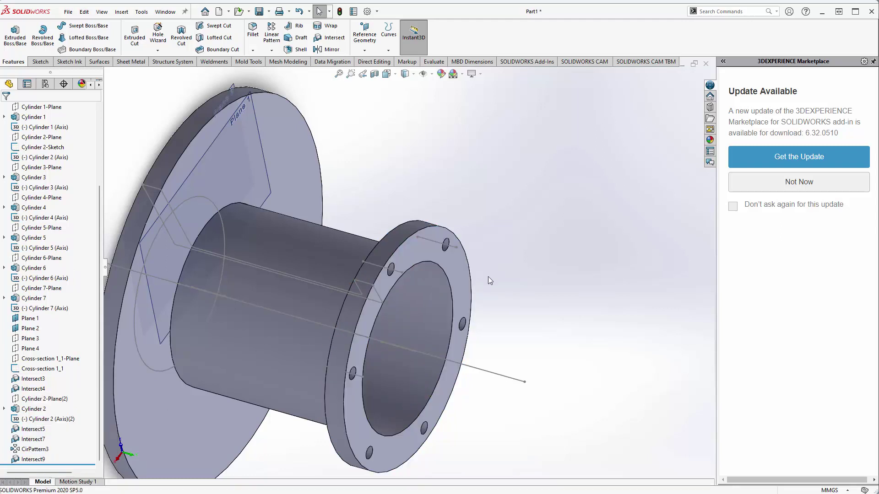
pyautogui.rightClick(479, 373)
pyautogui.click(488, 360)
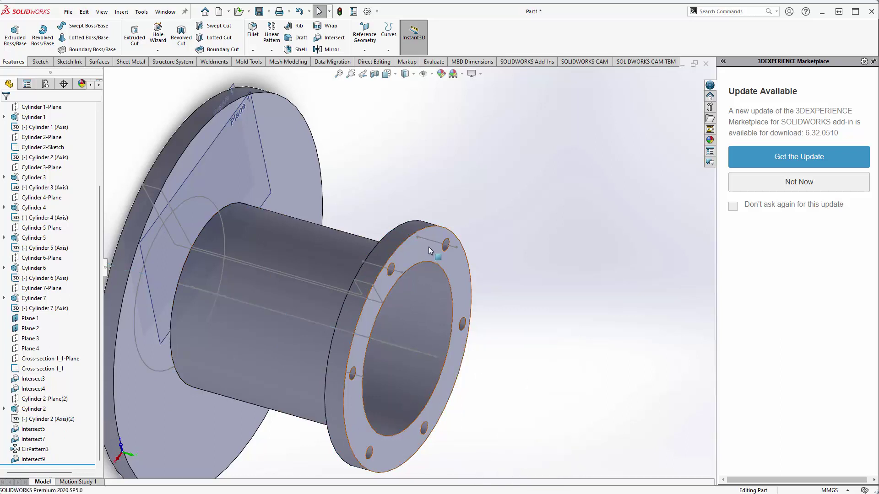
# Hide Plane 1 and Plane 2 at the large flange
pyautogui.scroll(1, 408, 266)
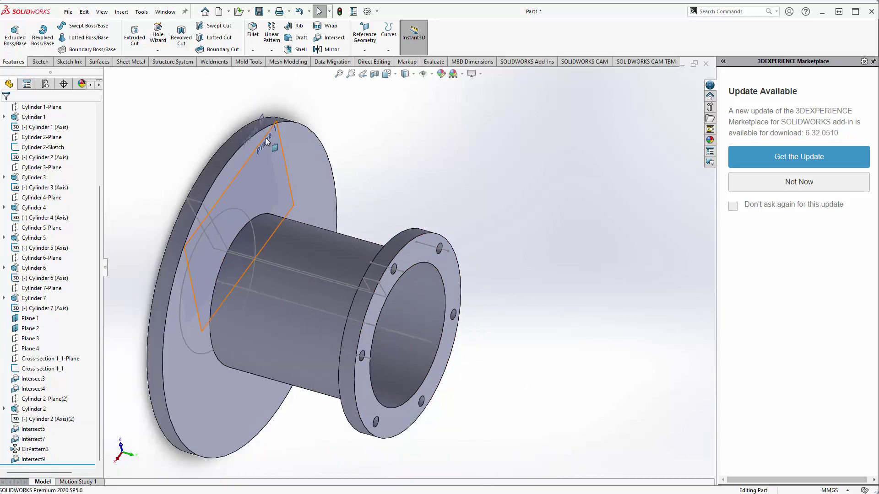
pyautogui.rightClick(267, 136)
pyautogui.click(302, 124)
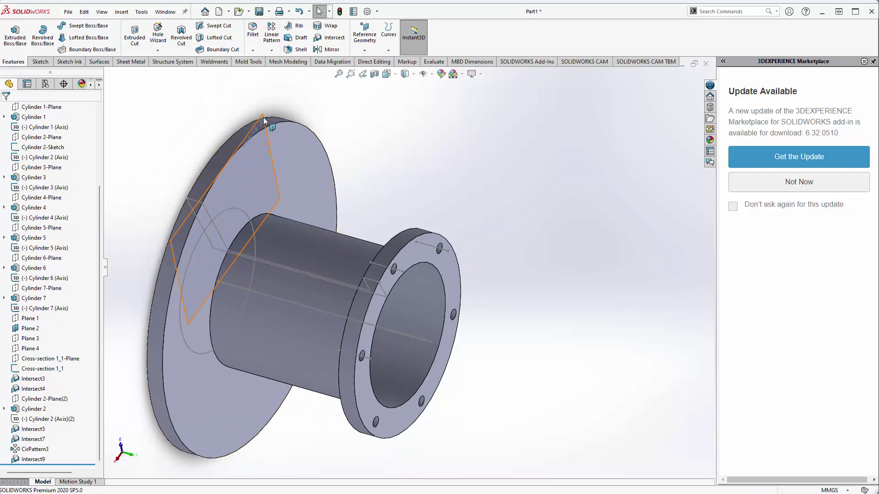
pyautogui.rightClick(264, 120)
pyautogui.click(299, 104)
# Hide the circular cylinder sketch at the large flange and the Cylinder 1 axis inside the pipe
pyautogui.moveTo(537, 256); pyautogui.dragTo(206, 237, button='middle')
pyautogui.rightClick(206, 237)
pyautogui.click(239, 222)
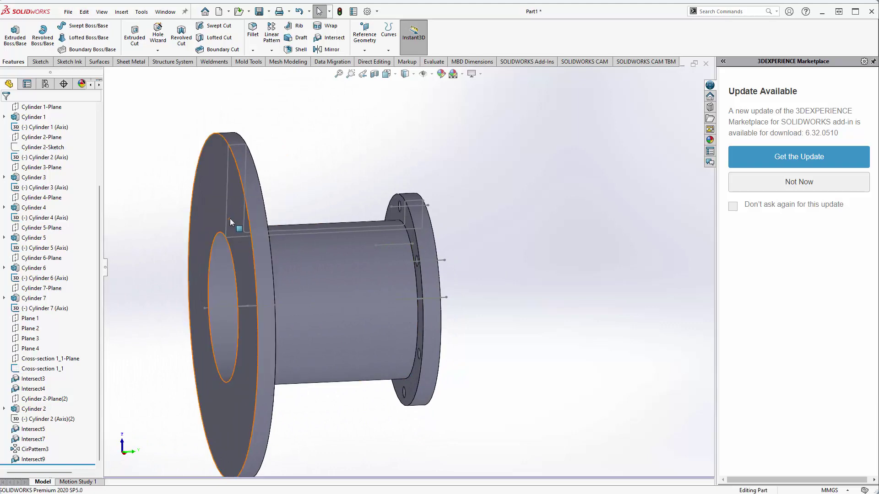
pyautogui.moveTo(377, 305); pyautogui.dragTo(349, 270, button='middle')
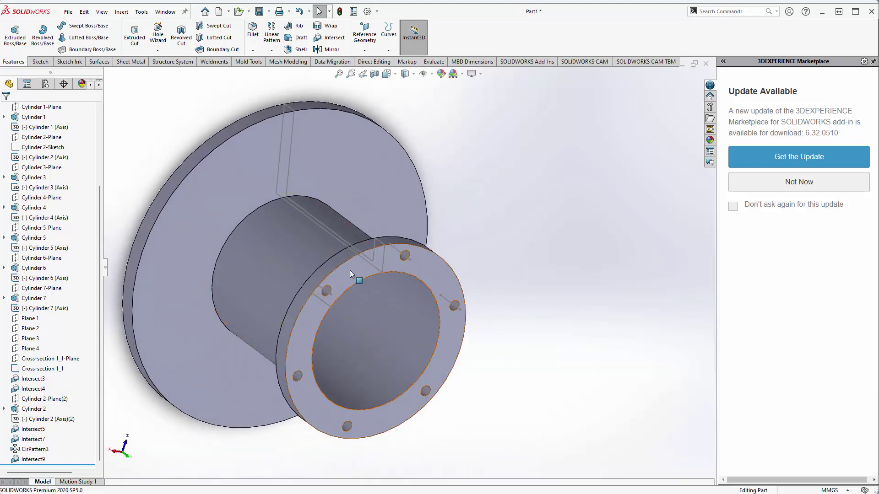
pyautogui.rightClick(372, 333)
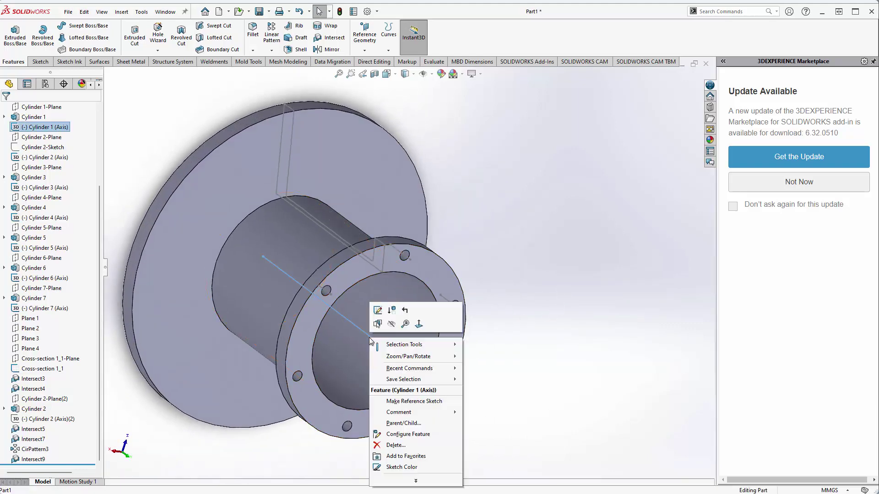
pyautogui.click(391, 326)
pyautogui.moveTo(427, 337); pyautogui.dragTo(396, 240, button='middle')
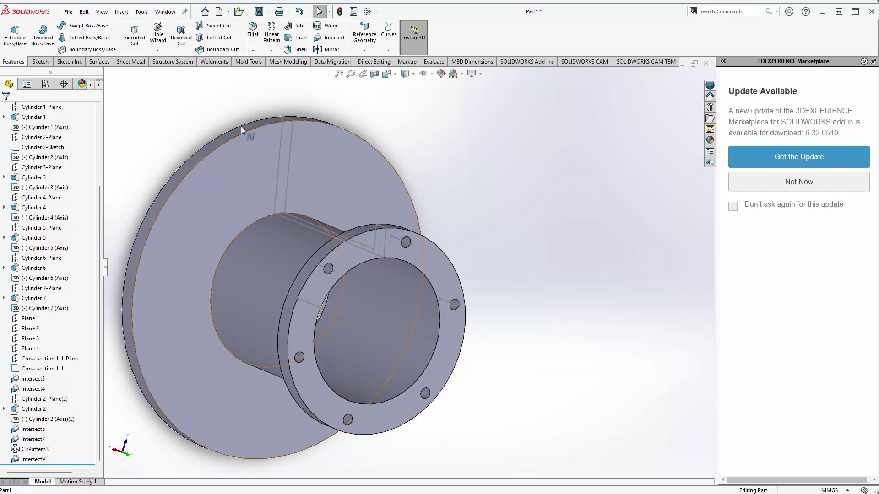
# Edit the Cross-section 1_1 sketch, convert its two profile splines to construction geometry and exit the sketch
pyautogui.click(291, 133)
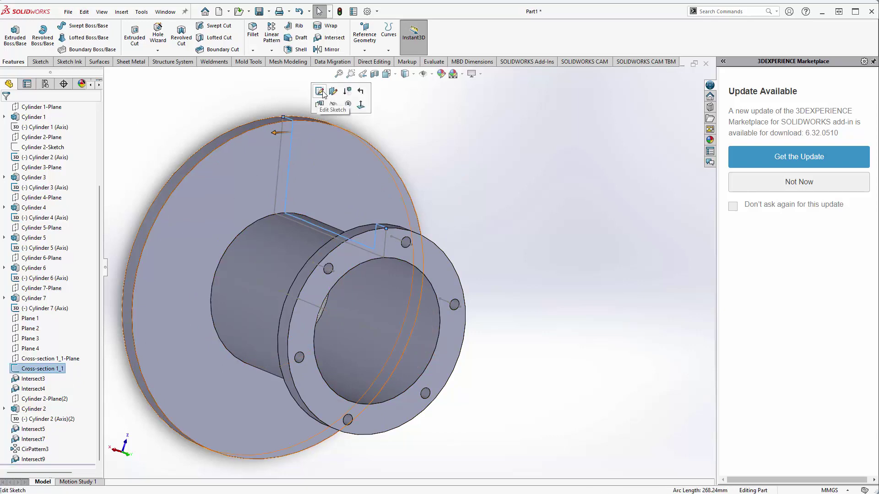
pyautogui.click(322, 93)
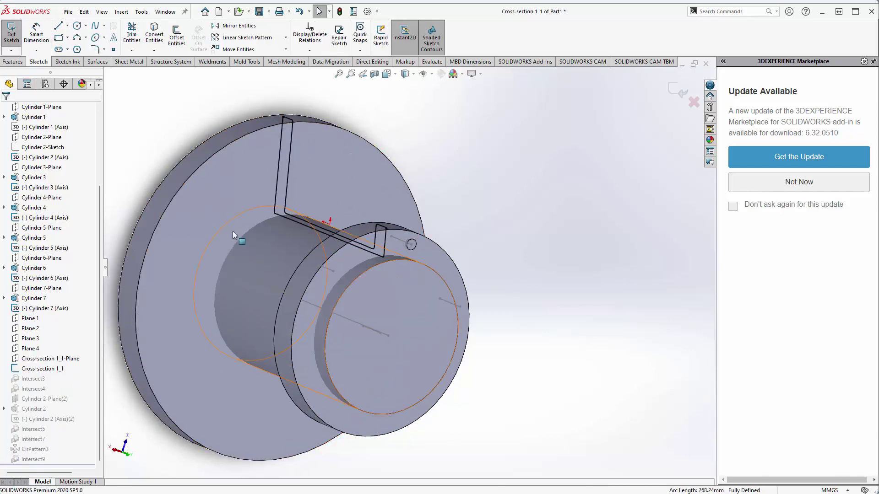
pyautogui.moveTo(229, 95); pyautogui.dragTo(458, 282)
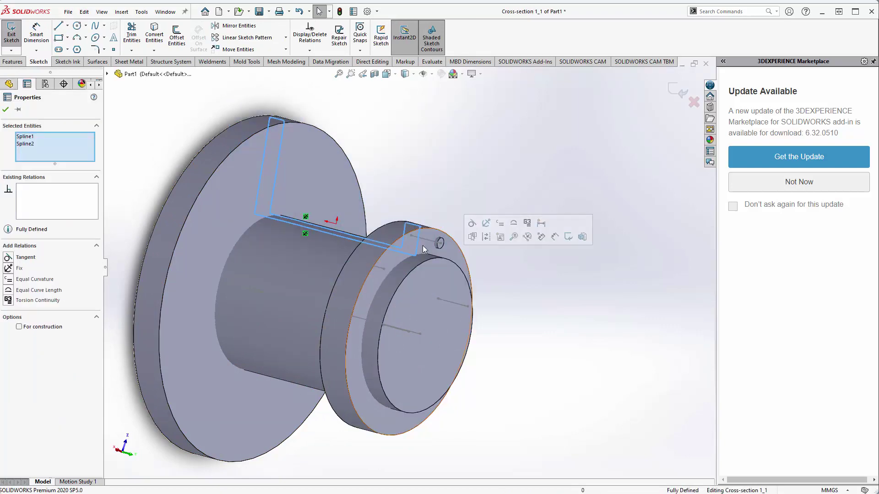
pyautogui.scroll(-5, 413, 243)
pyautogui.rightClick(413, 246)
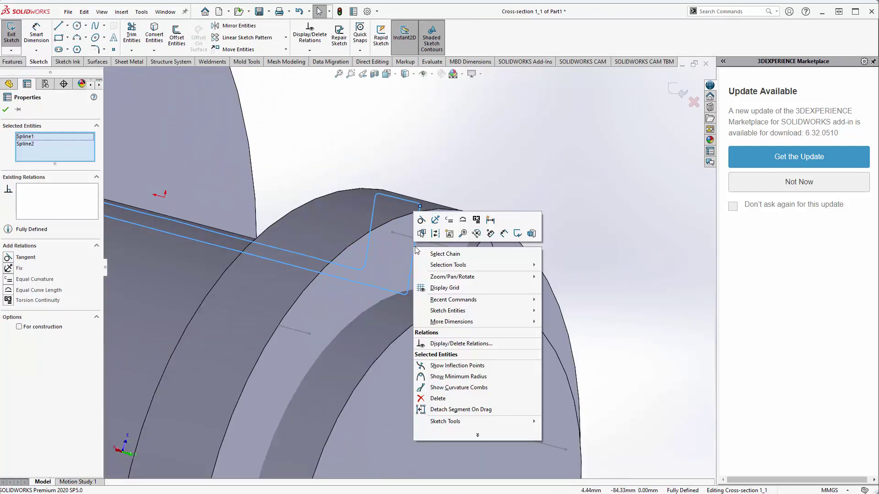
pyautogui.click(419, 253)
pyautogui.scroll(3, 505, 257)
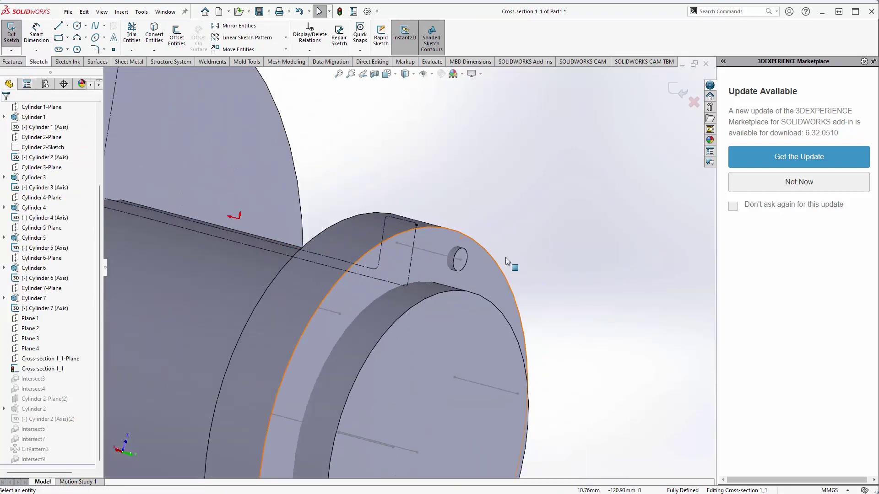
pyautogui.scroll(2, 347, 316)
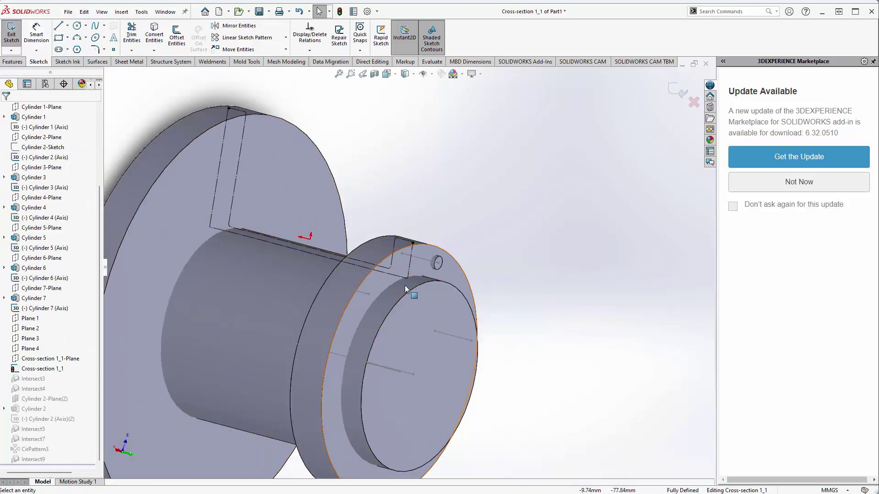
pyautogui.moveTo(405, 286)
pyautogui.mouseDown(button='middle')
pyautogui.moveTo(399, 296)
pyautogui.moveTo(348, 311)
pyautogui.mouseUp(button='middle')
pyautogui.click(13, 35)
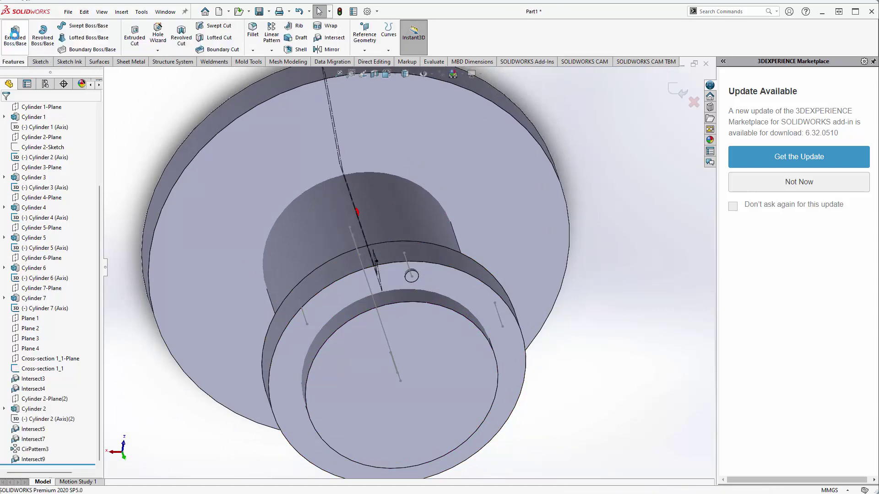
# Hide the Cross-section 1_1 sketch along the pipe wall and flanges
pyautogui.moveTo(212, 231); pyautogui.dragTo(449, 239, button='middle')
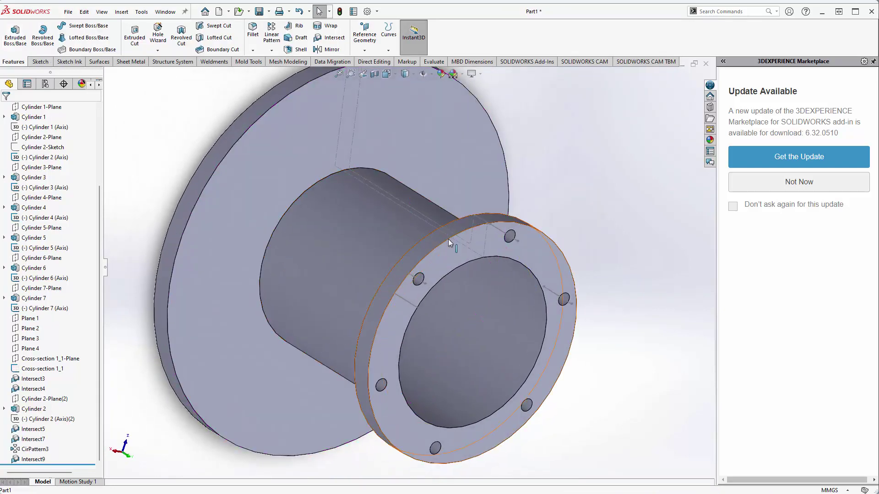
pyautogui.rightClick(487, 239)
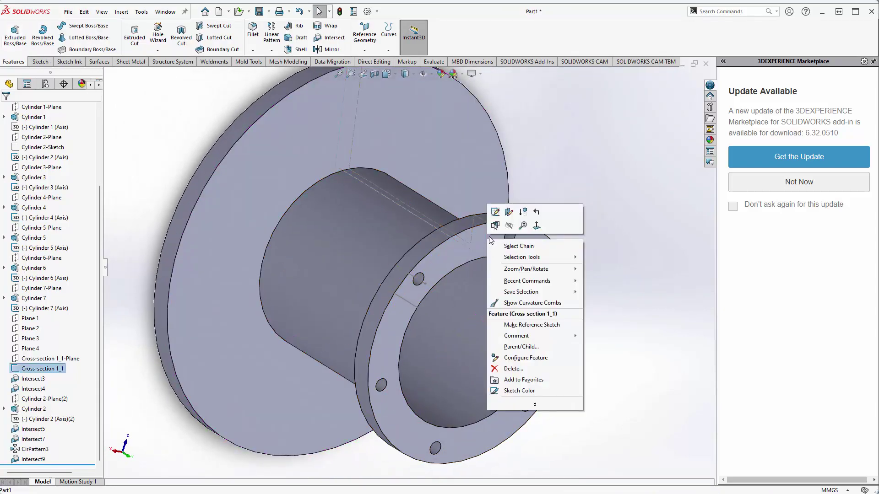
pyautogui.press('Escape')
# Hide the remaining axis lines at the small flange: Cylinder 5, Cylinder 6, Cylinder 7 and Cylinder 2
pyautogui.rightClick(512, 240)
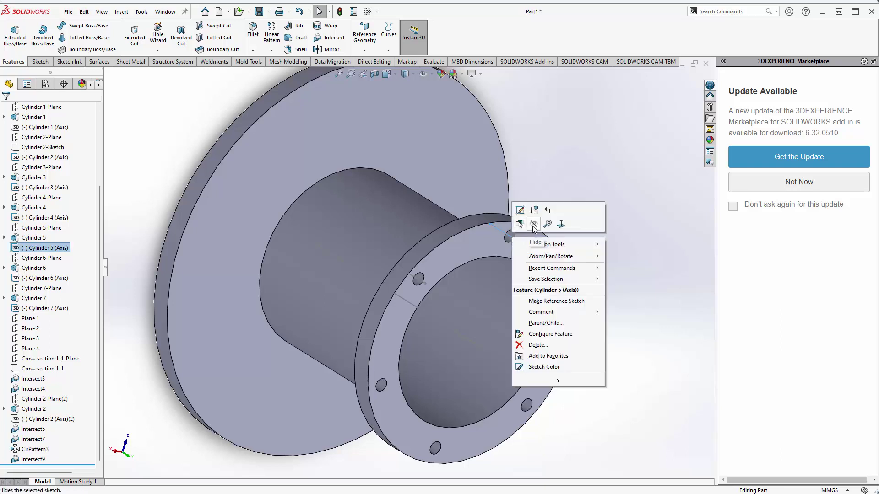
pyautogui.press('Escape')
pyautogui.rightClick(423, 284)
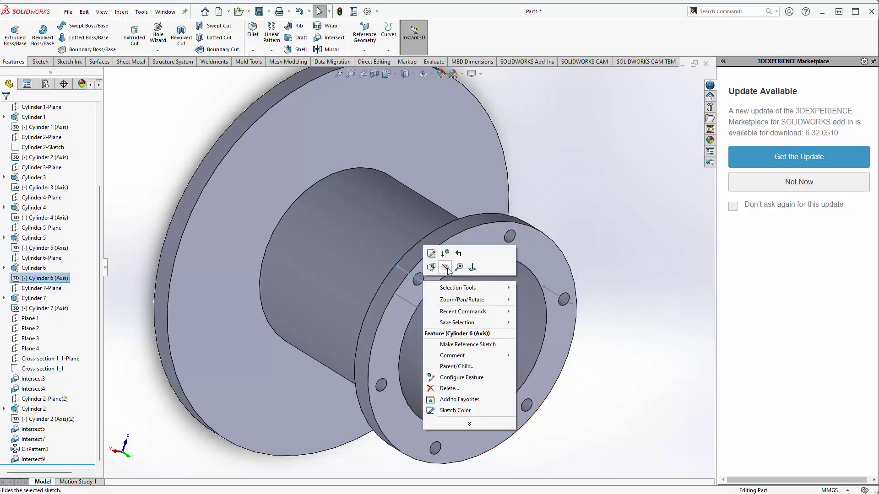
pyautogui.press('Escape')
pyautogui.rightClick(565, 301)
pyautogui.press('Escape')
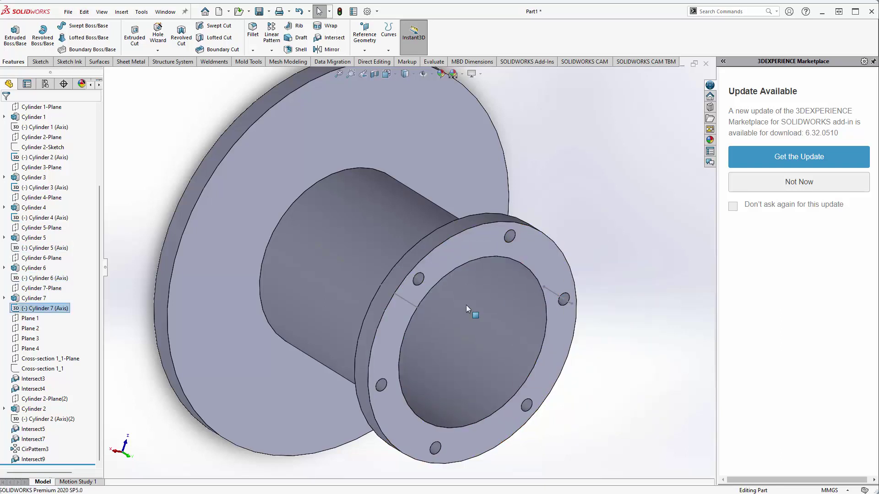
pyautogui.rightClick(427, 312)
pyautogui.press('Escape')
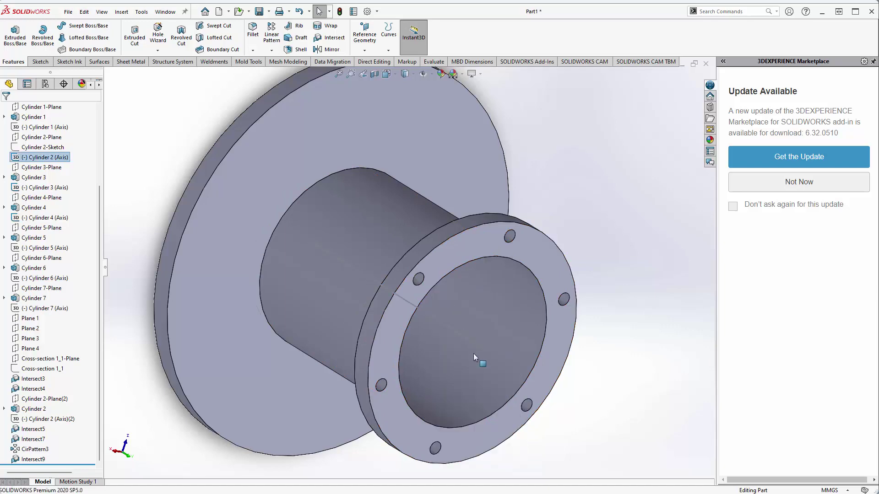
pyautogui.scroll(2, 302, 235)
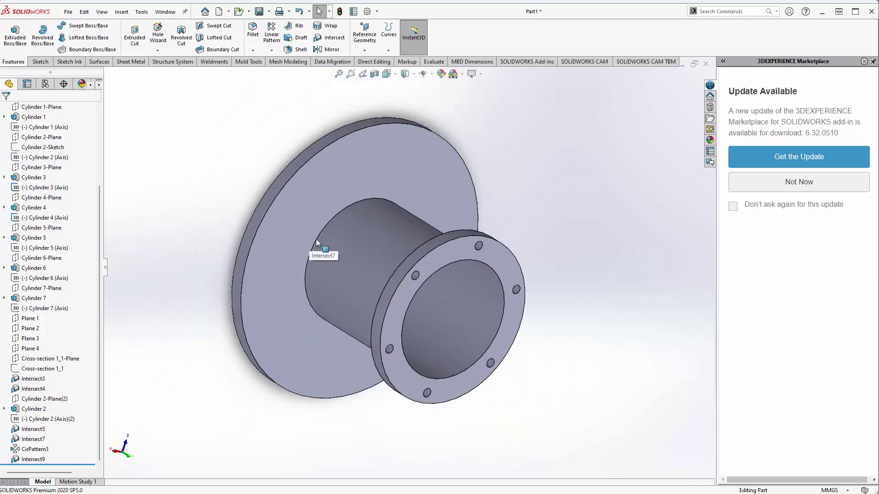
pyautogui.scroll(-1, 319, 241)
pyautogui.moveTo(303, 298); pyautogui.dragTo(331, 285, button='middle')
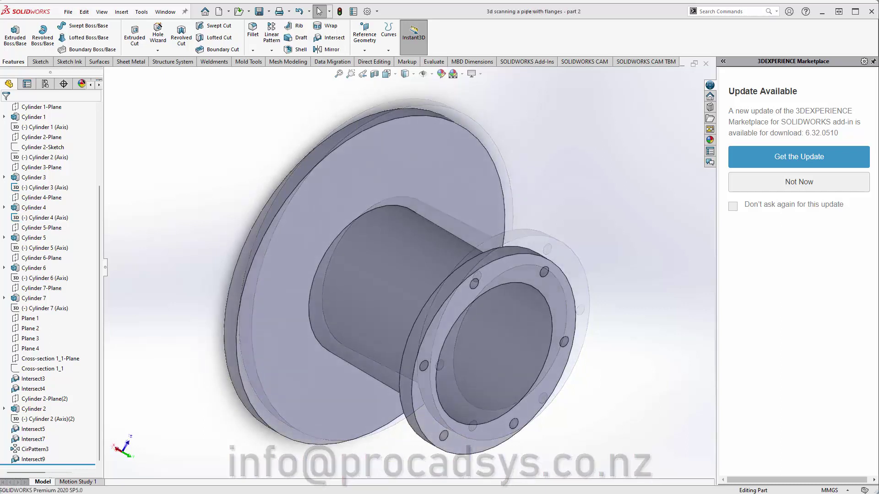
pyautogui.keyDown('ctrl'); pyautogui.moveTo(464, 389); pyautogui.dragTo(458, 376, button='middle'); pyautogui.keyUp('ctrl')
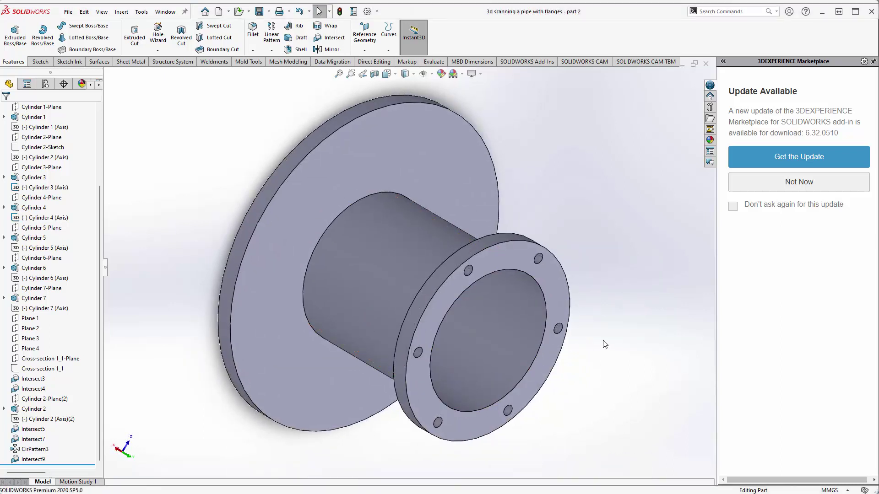
pyautogui.keyDown('ctrl'); pyautogui.moveTo(550, 364); pyautogui.dragTo(539, 366, button='middle'); pyautogui.keyUp('ctrl')
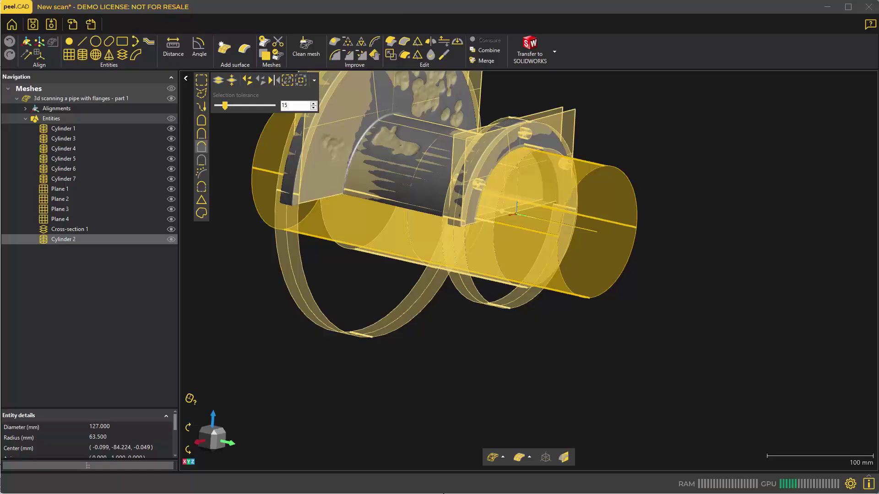
# Switch to peel.CAD and transfer the scan mesh "3d scanning a pipe with flanges - part 1" to SOLIDWORKS
pyautogui.moveTo(357, 248); pyautogui.dragTo(357, 316, button='middle')
pyautogui.moveTo(357, 316); pyautogui.dragTo(310, 284)
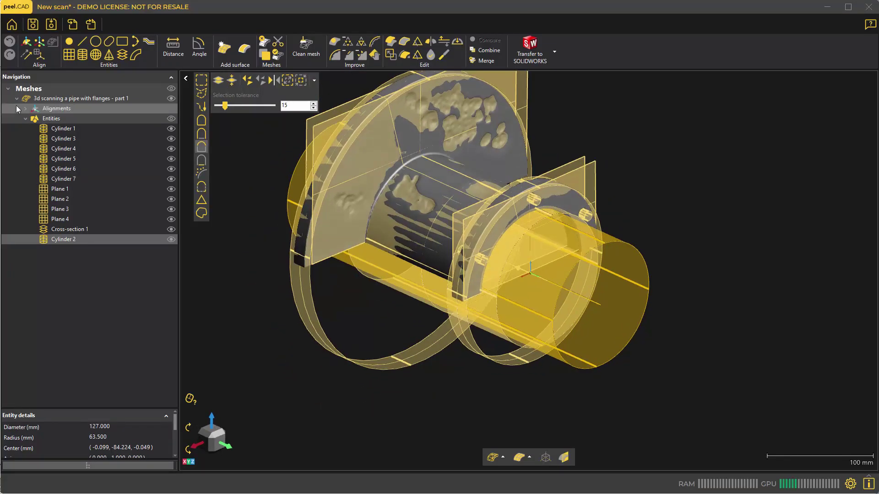
pyautogui.rightClick(24, 101)
pyautogui.moveTo(69, 145)
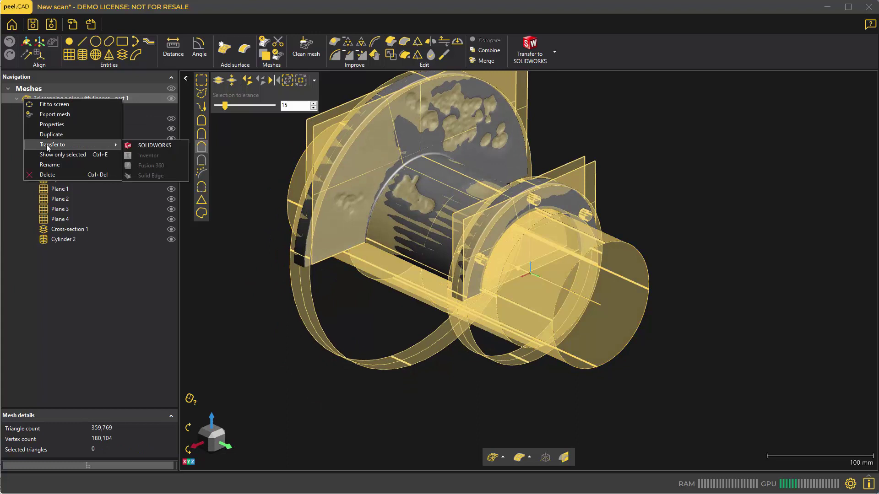
pyautogui.click(151, 145)
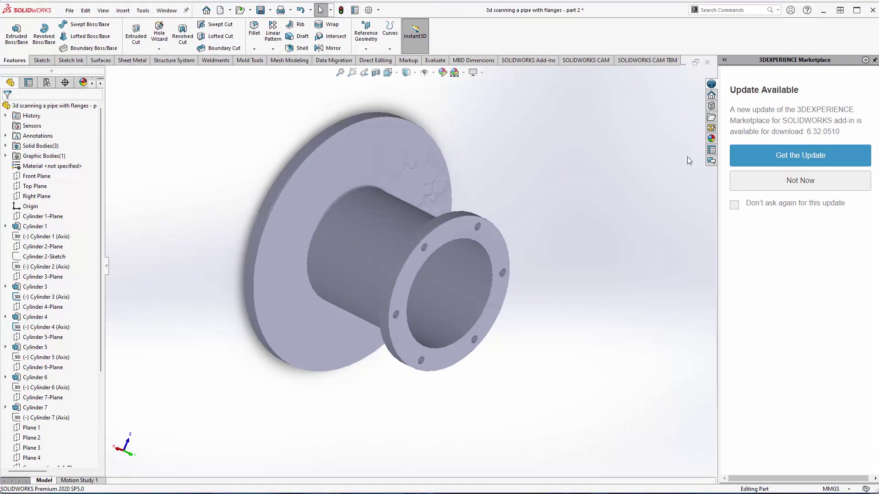
# Apply the solid Orange appearance to the imported Scan 2 mesh and compare it with the modelled flanged pipe
pyautogui.click(712, 141)
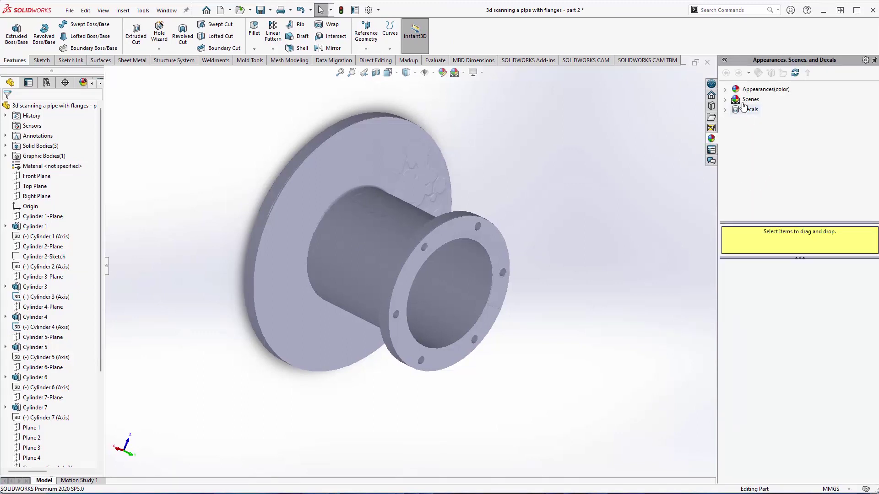
pyautogui.click(725, 90)
pyautogui.click(753, 150)
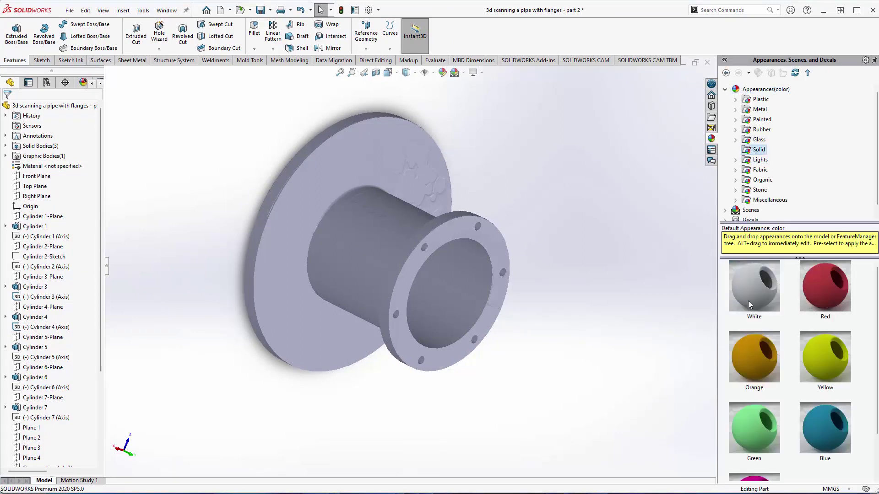
pyautogui.moveTo(751, 358); pyautogui.dragTo(17, 448)
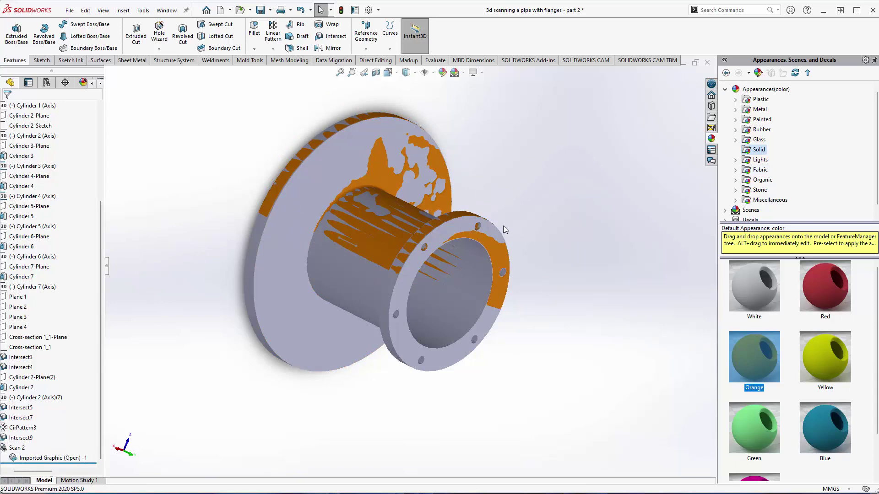
pyautogui.moveTo(505, 229); pyautogui.dragTo(600, 166, button='middle')
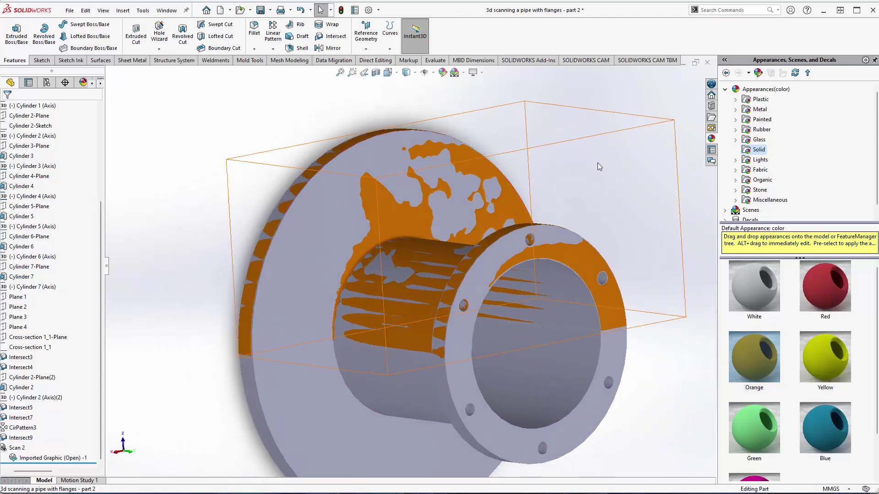